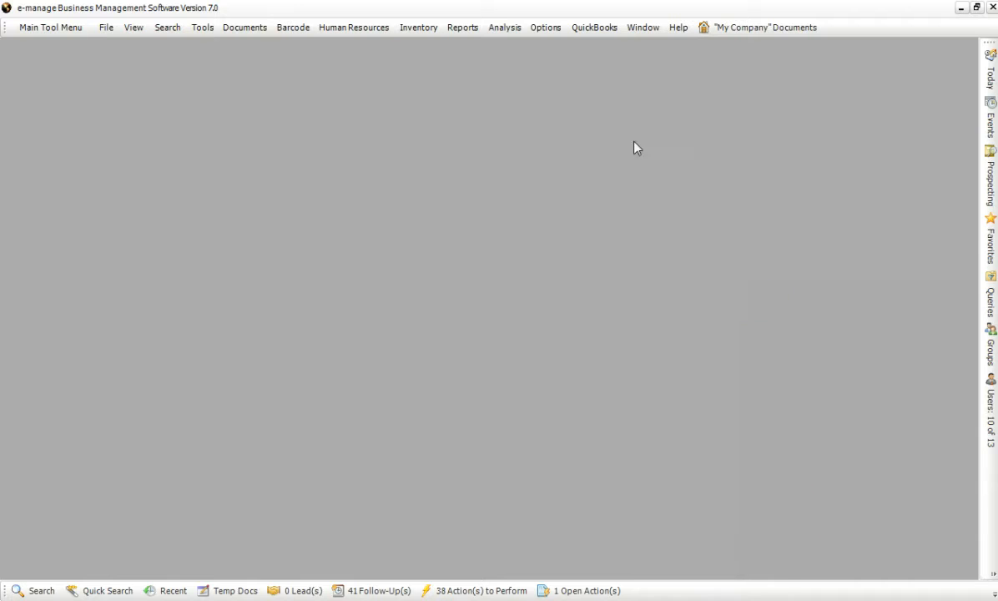
Run a new Orders (Bookings) analysis query with the Order Book Date limited to Last Quarter
click(505, 27)
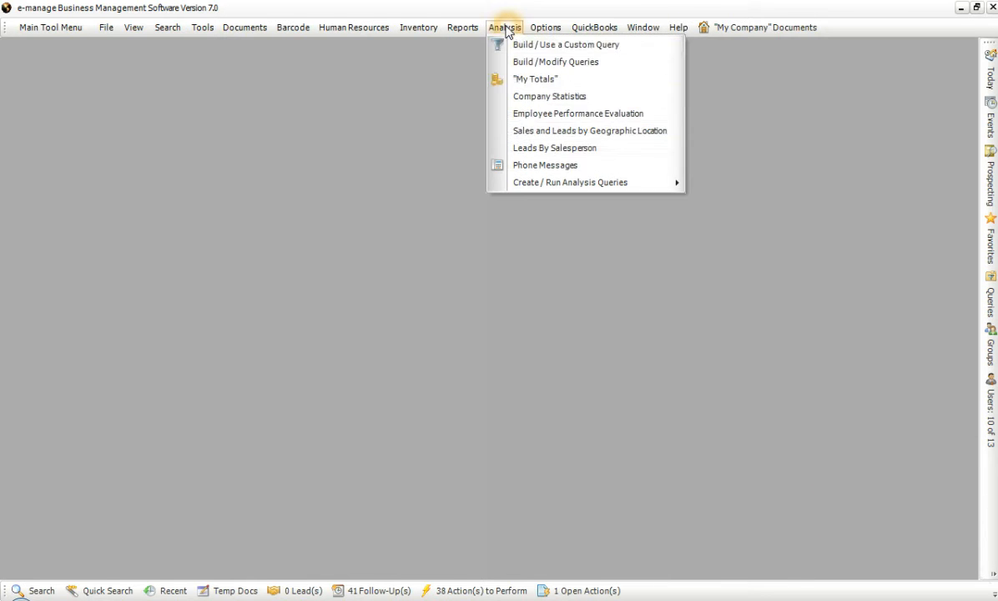
click(522, 184)
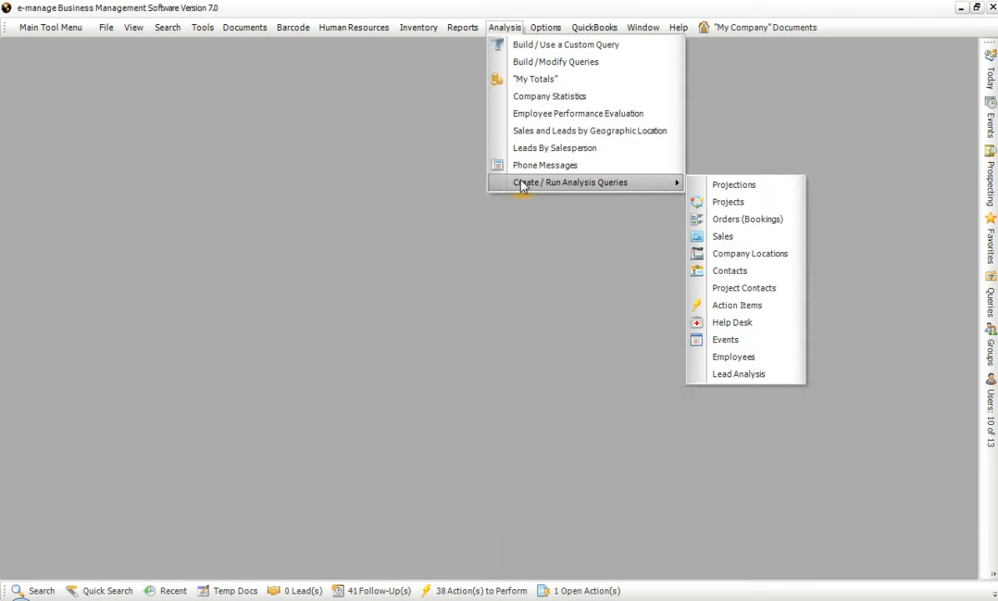
click(749, 220)
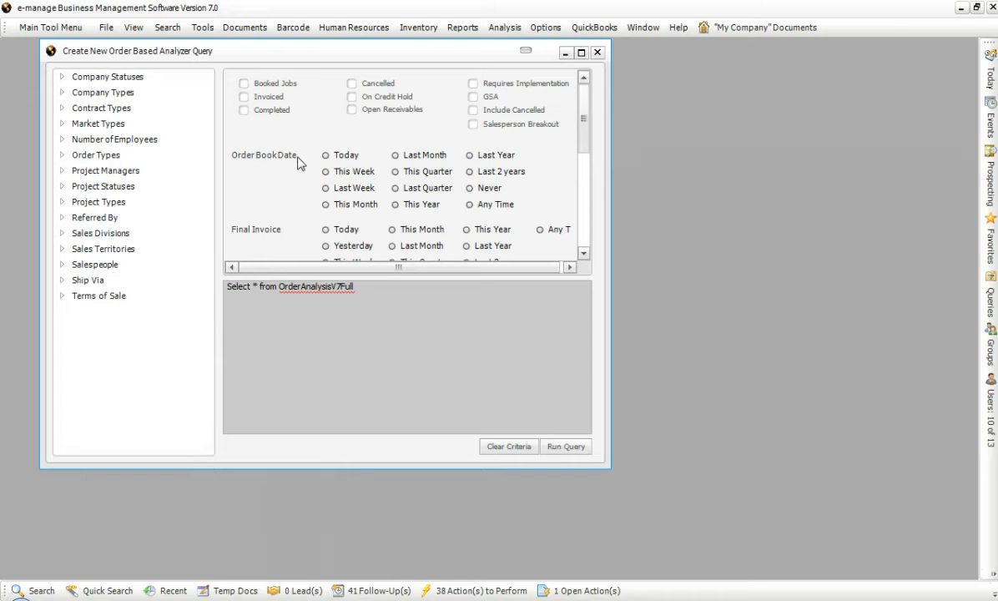
click(409, 173)
click(408, 188)
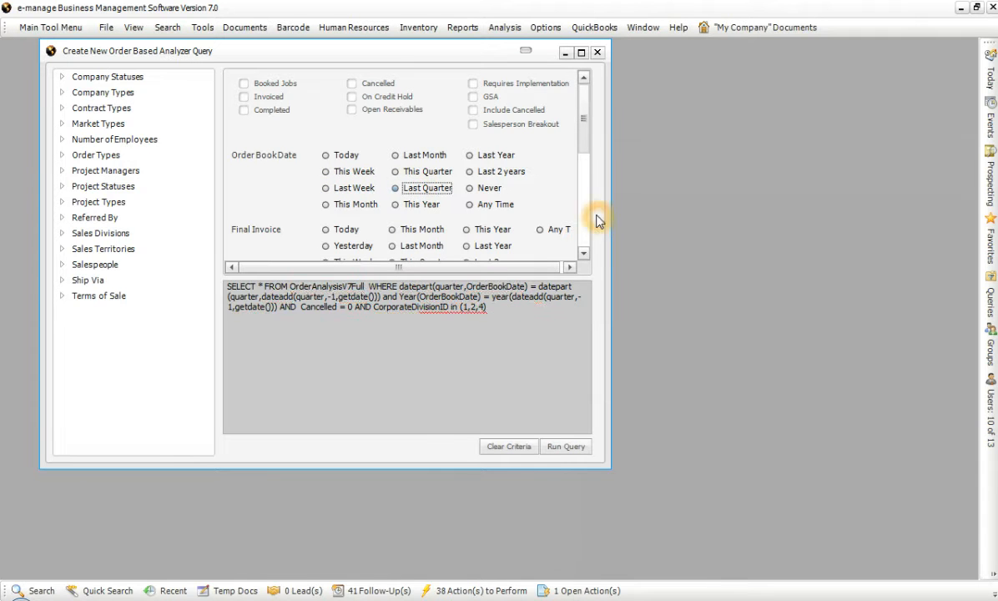
click(568, 448)
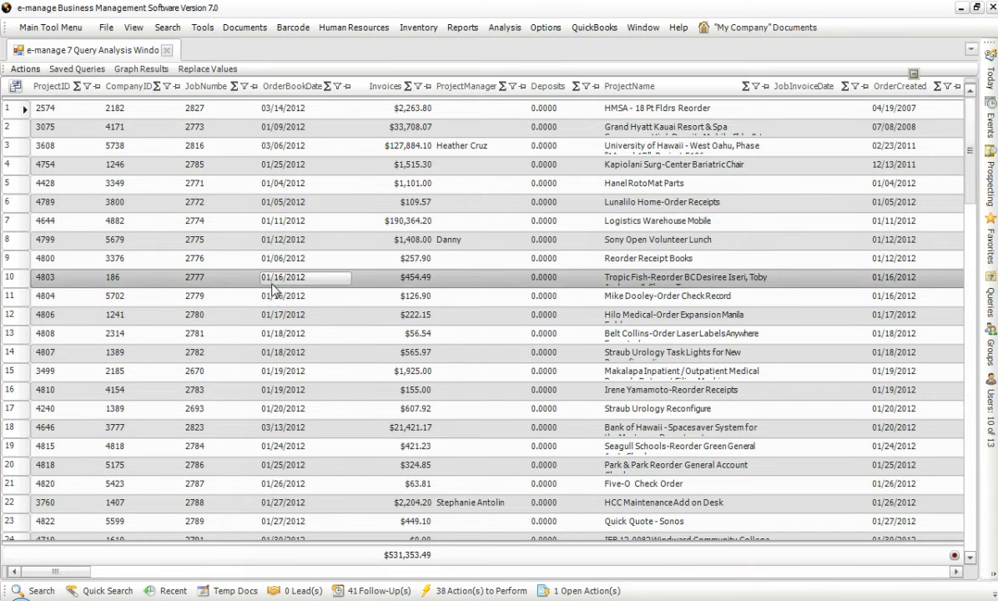
Hide the CompanyID column from the query results using the Field Chooser
click(14, 88)
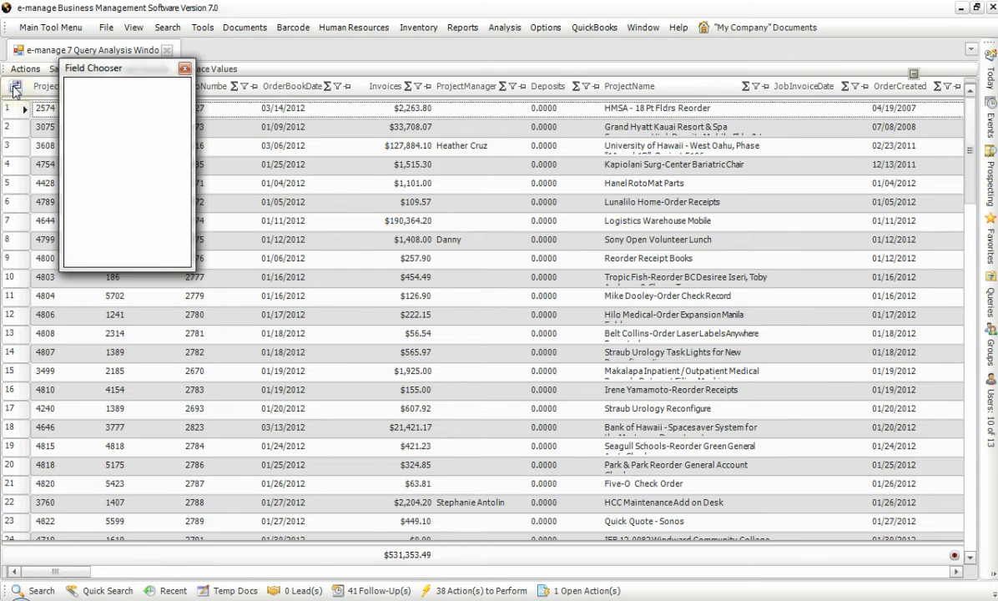
drag(136, 73, 273, 99)
drag(231, 292, 222, 539)
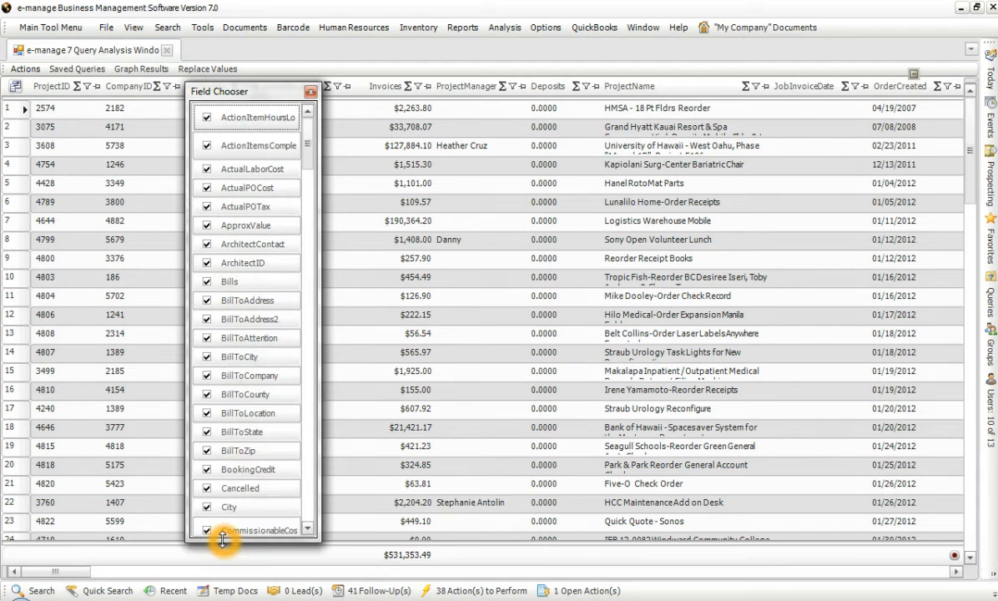
click(210, 117)
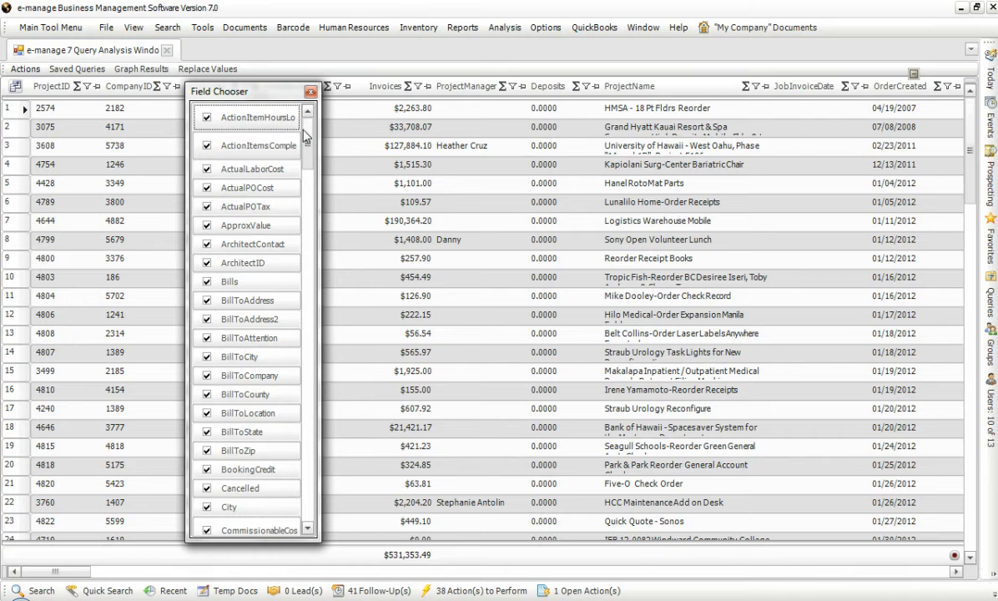
drag(307, 134, 309, 110)
click(208, 118)
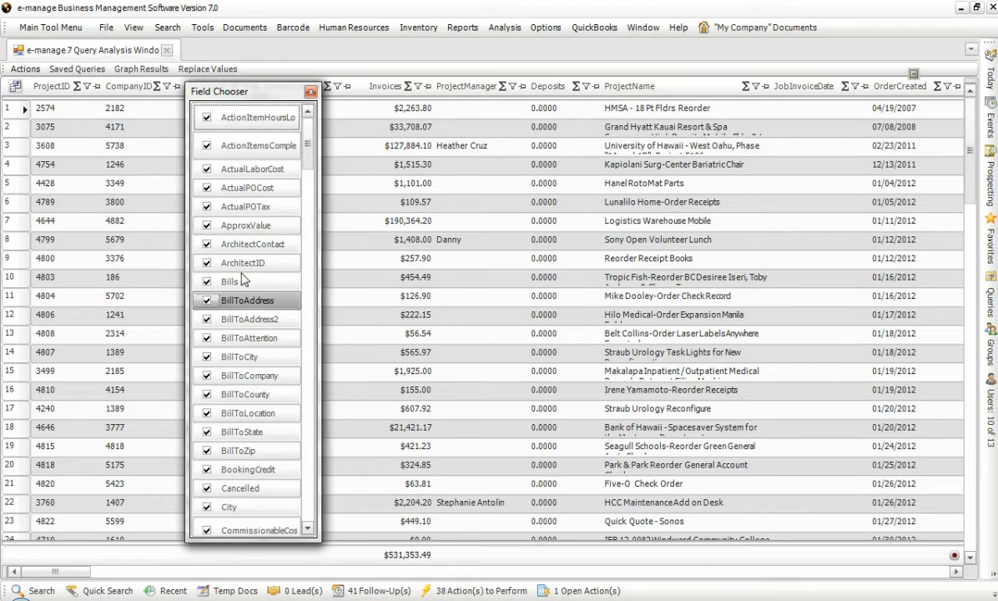
drag(244, 92, 318, 92)
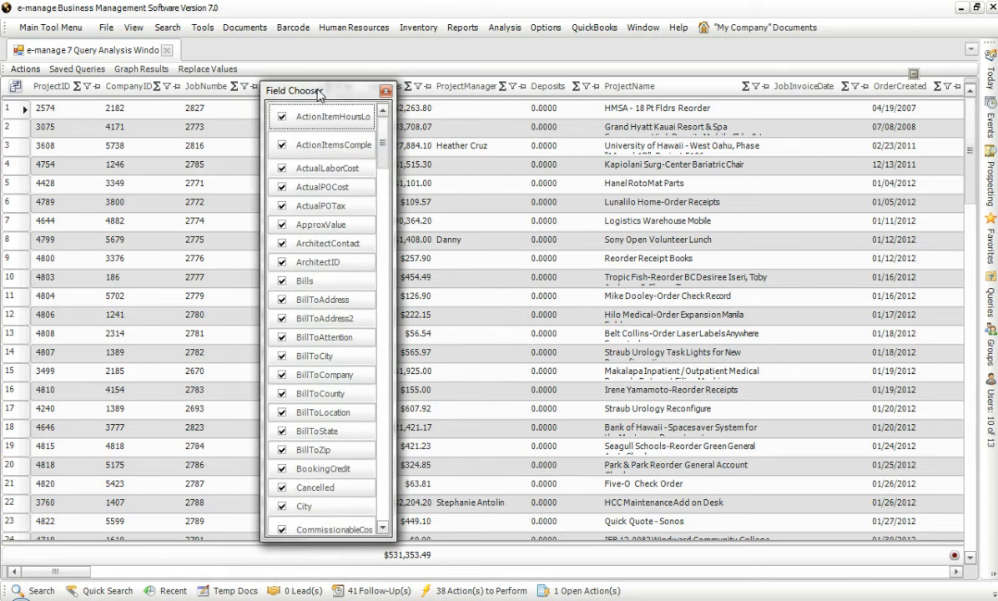
drag(381, 142, 381, 207)
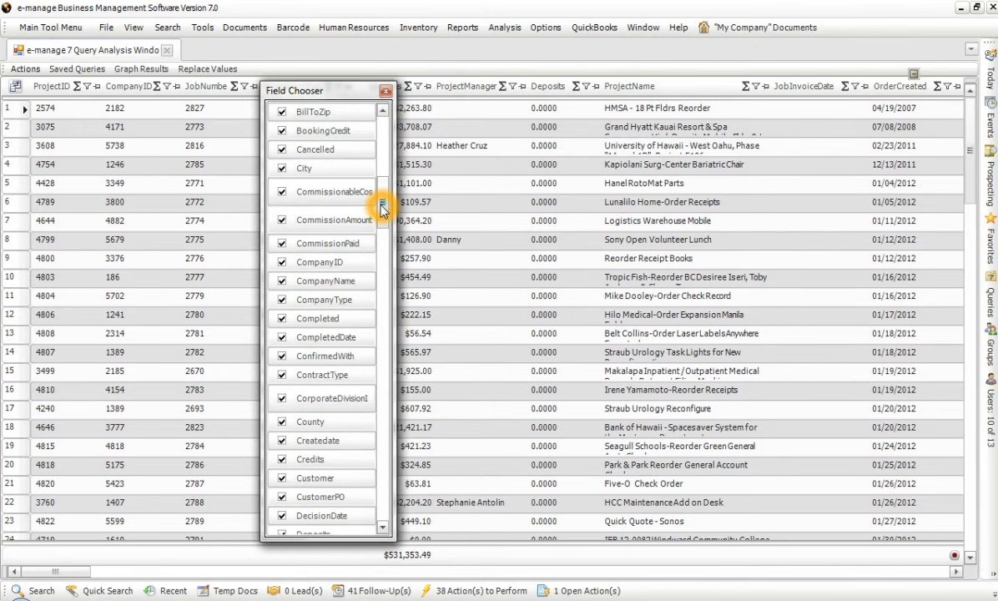
click(282, 263)
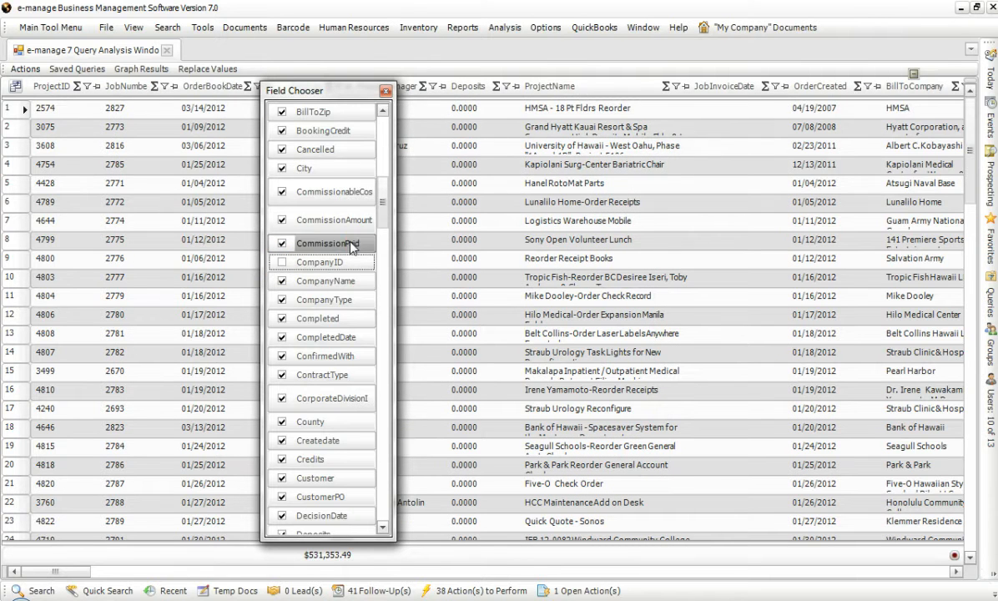
drag(324, 90, 511, 92)
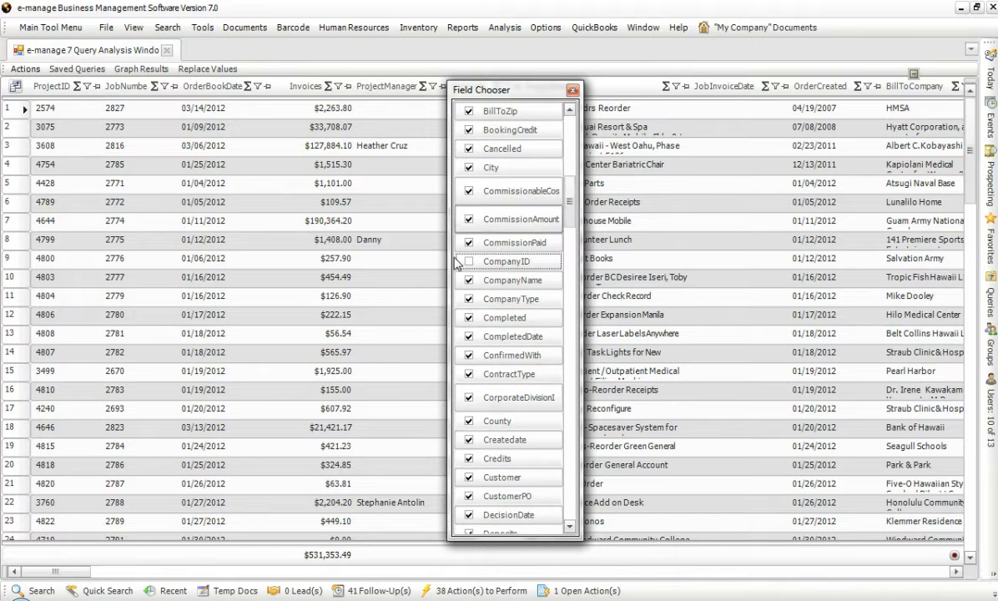
click(576, 90)
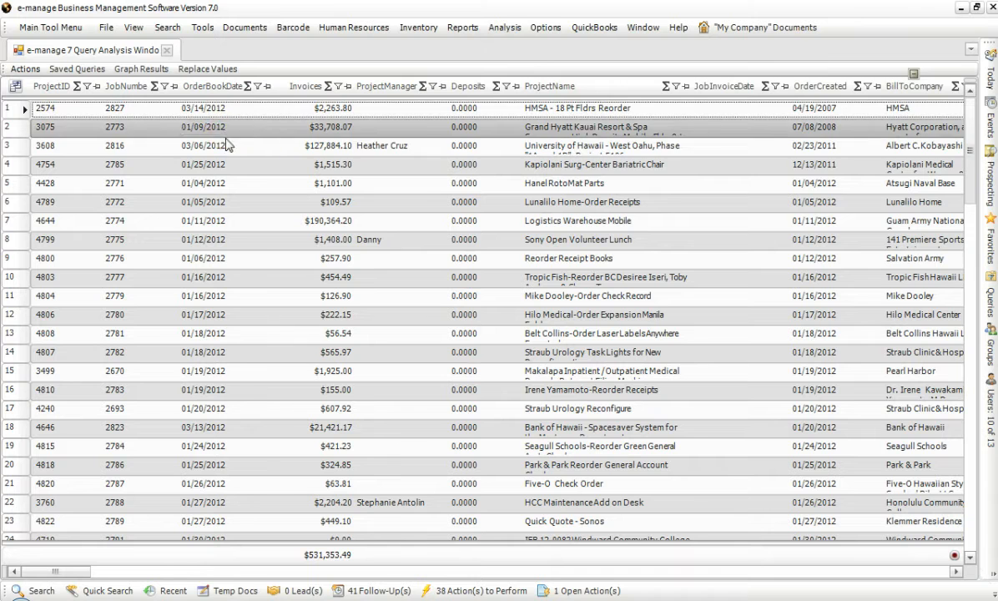
click(398, 92)
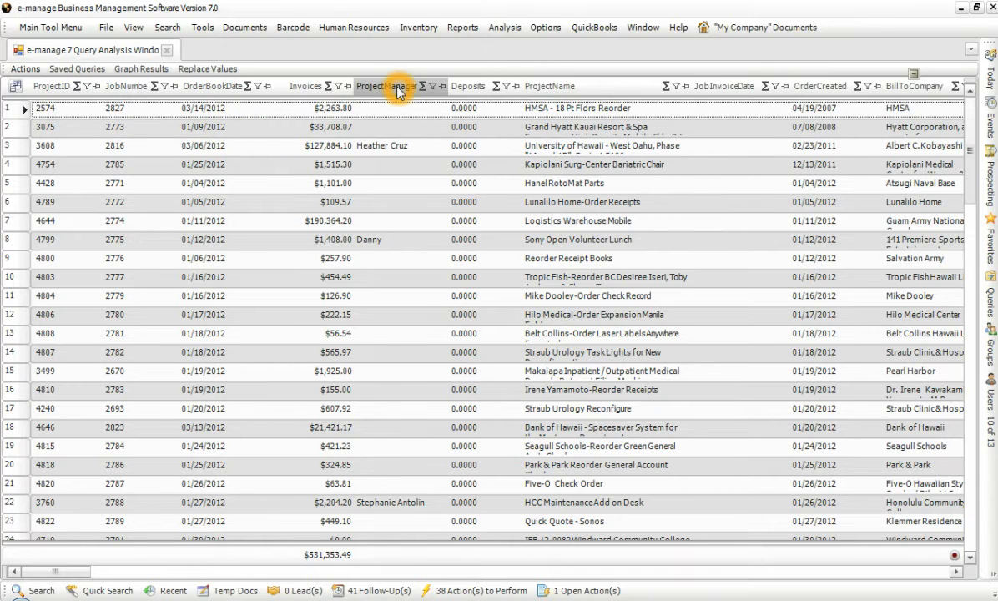
right_click(398, 92)
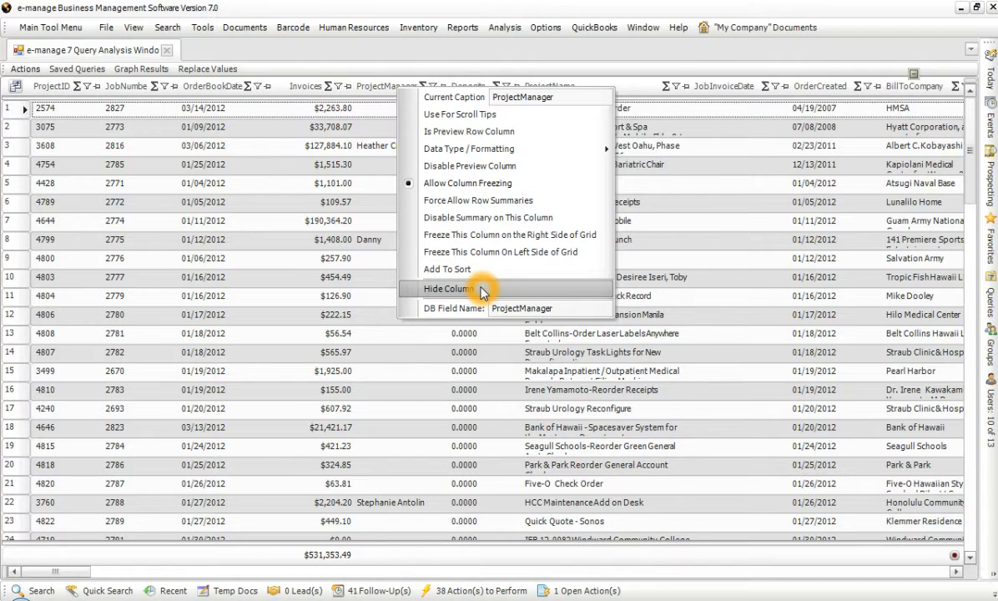
click(665, 51)
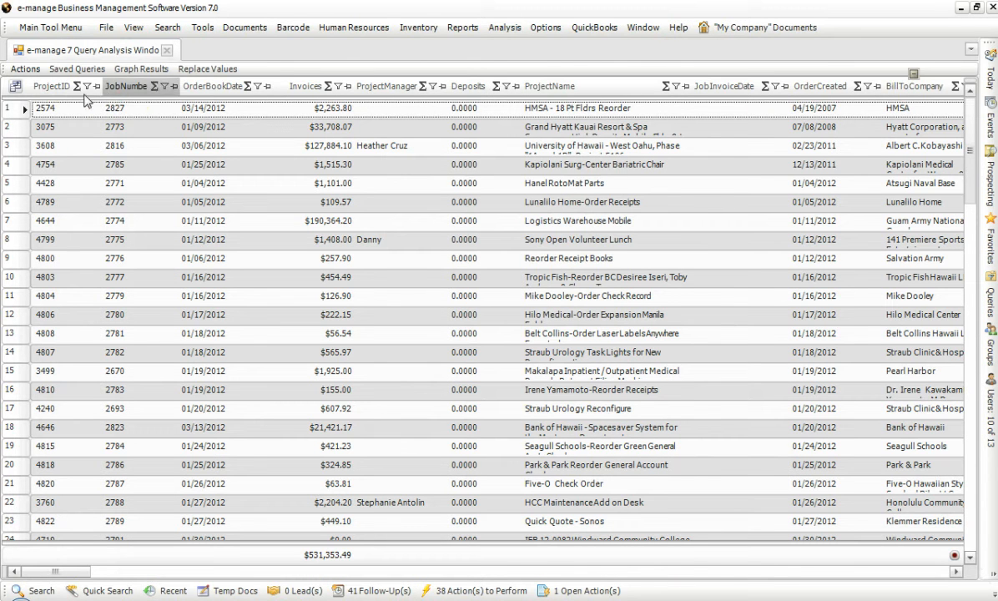
Change the caption of the JobNumber column to "Job #"
right_click(130, 92)
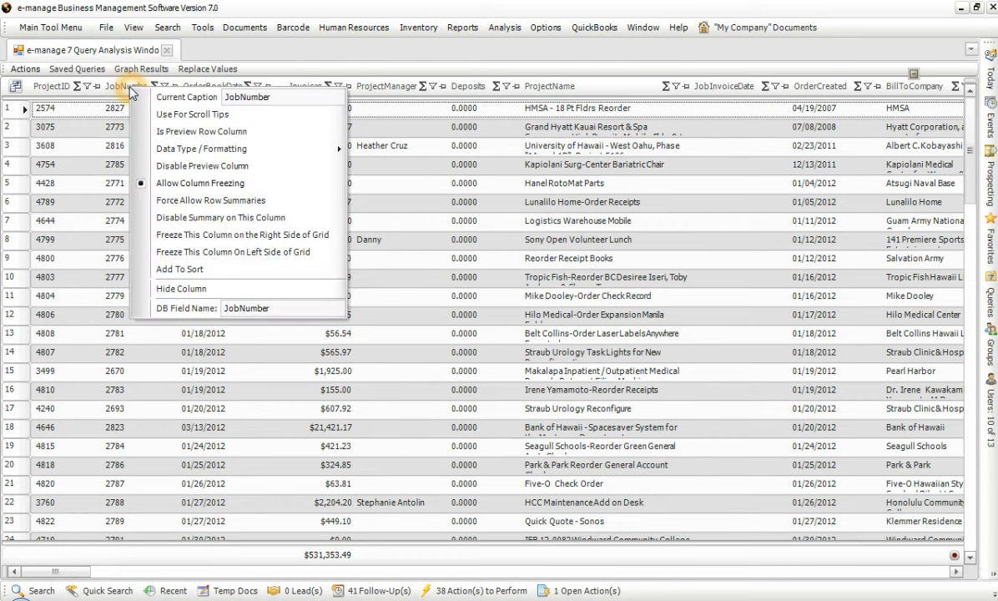
drag(244, 96, 278, 96)
key(BackSpace)
key(BackSpace)
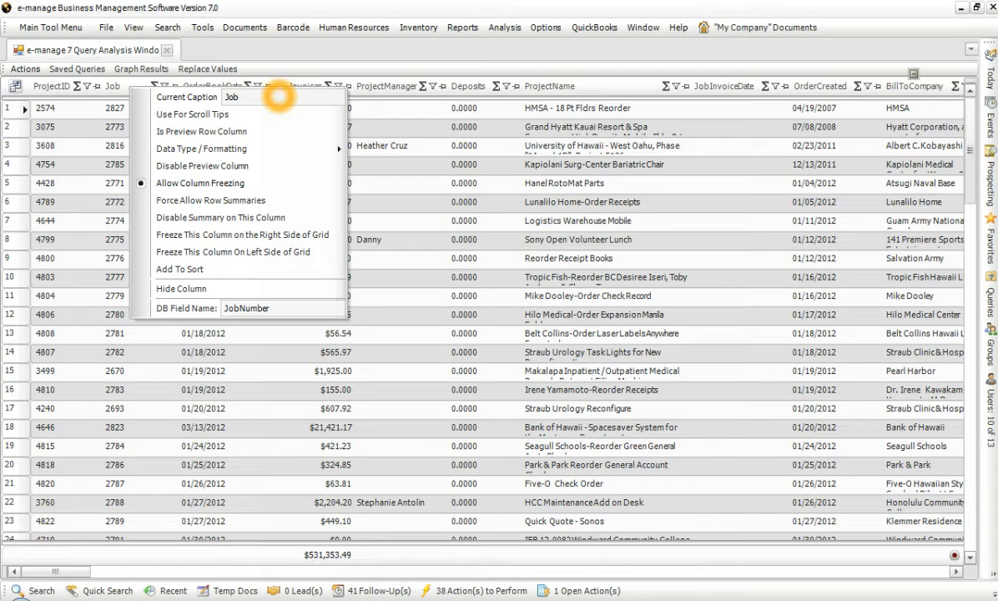
text(#)
key(Return)
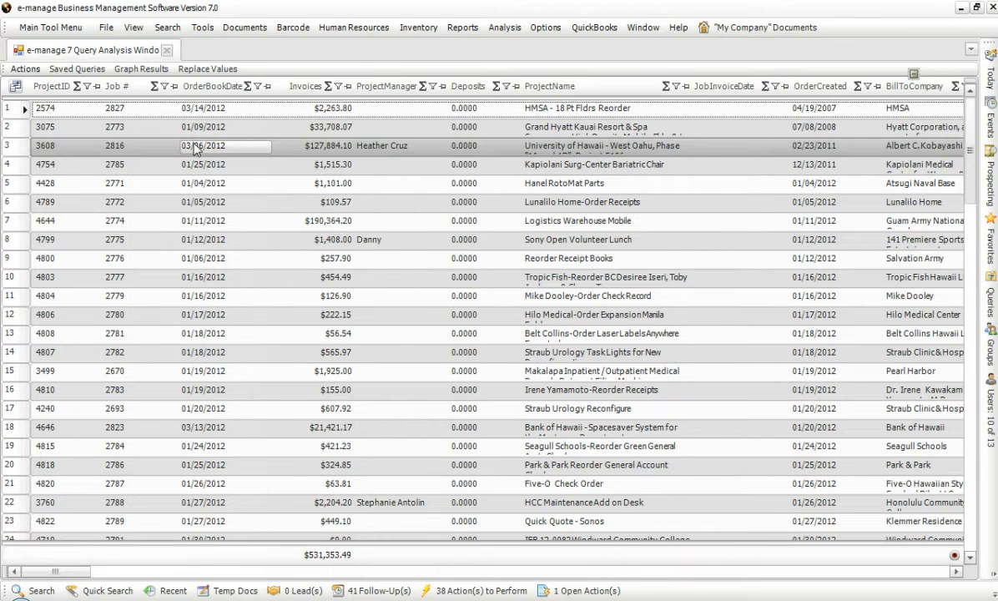
Add spaces to the OrderBookDate column's caption so that it reads "Order Book Date"
right_click(209, 89)
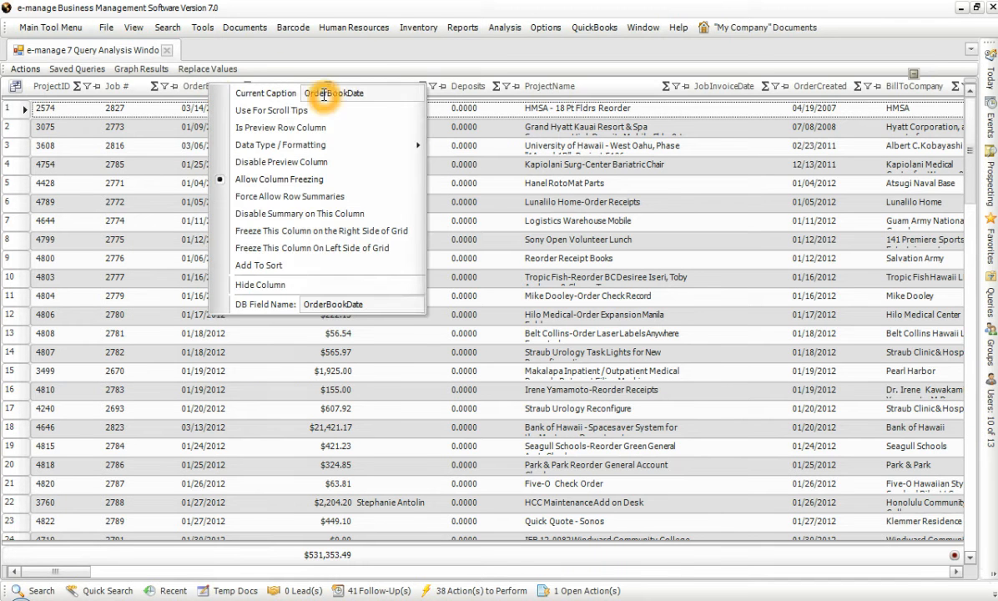
click(349, 93)
click(503, 182)
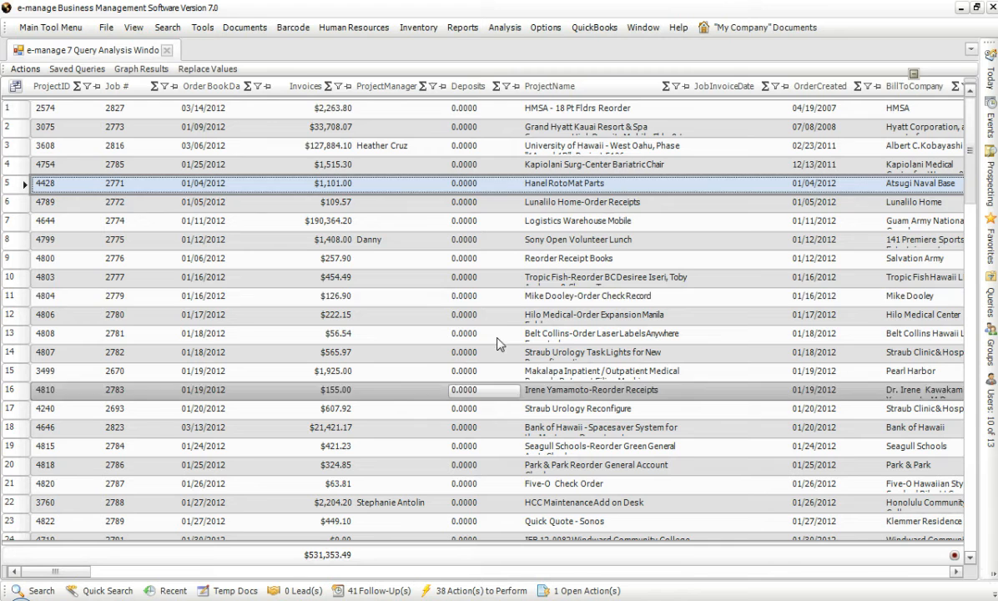
Format the Deposits column as numeric currency with a dollar sign and two decimals
right_click(468, 88)
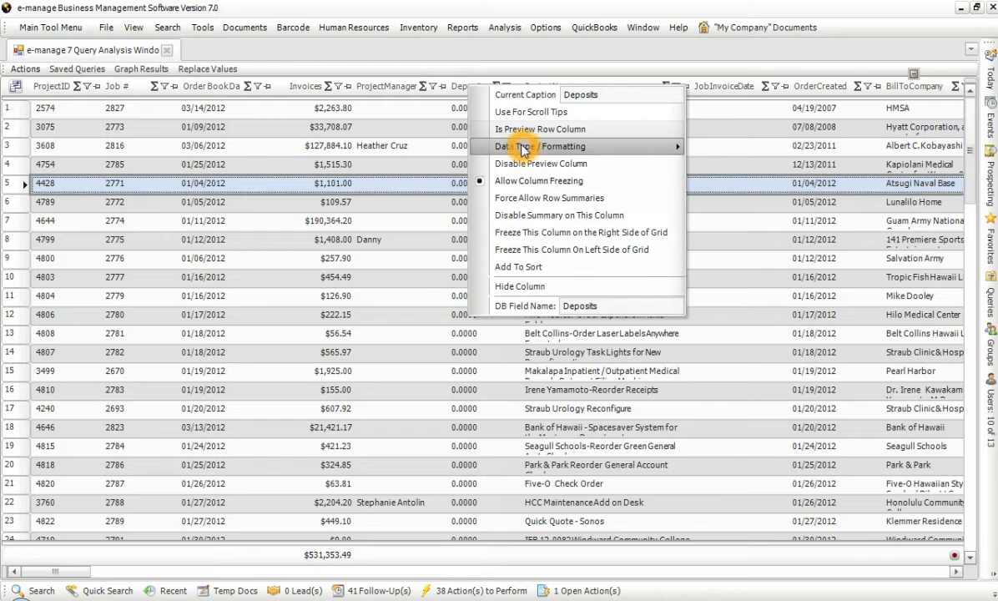
mouse_move(524, 149)
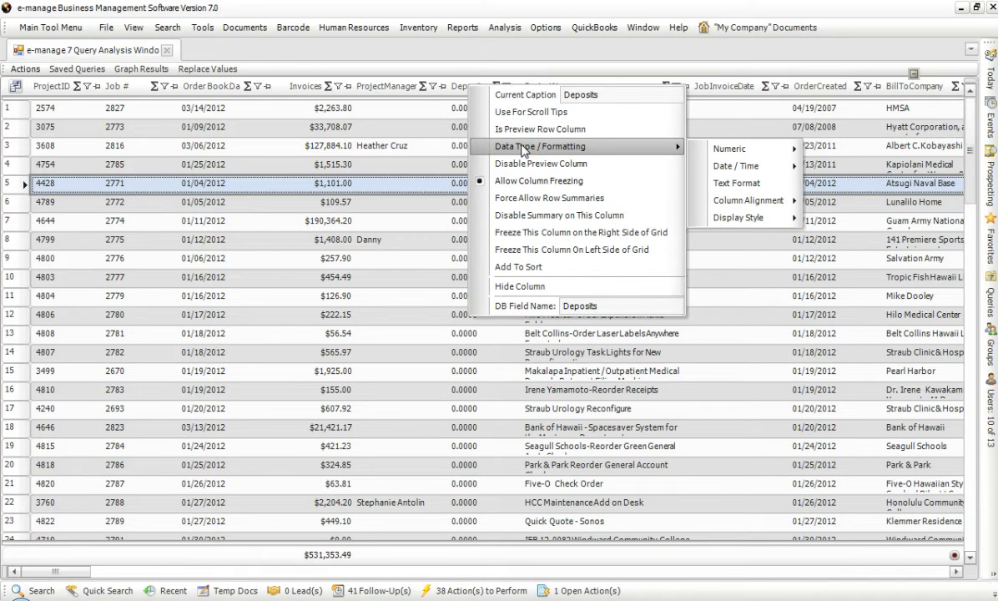
mouse_move(753, 145)
click(838, 153)
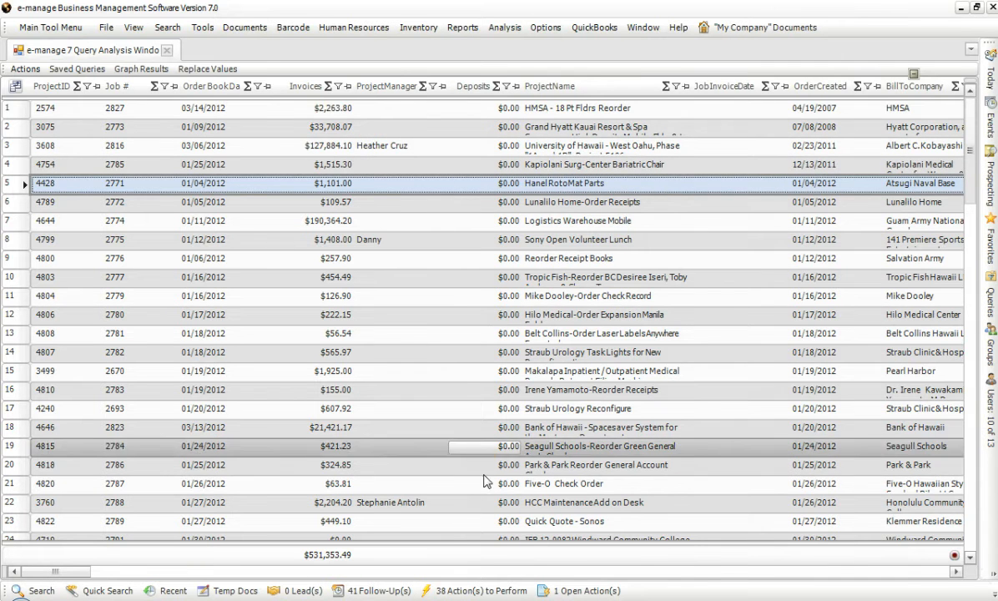
Add Sum and Average summaries to the Deposits column
click(487, 555)
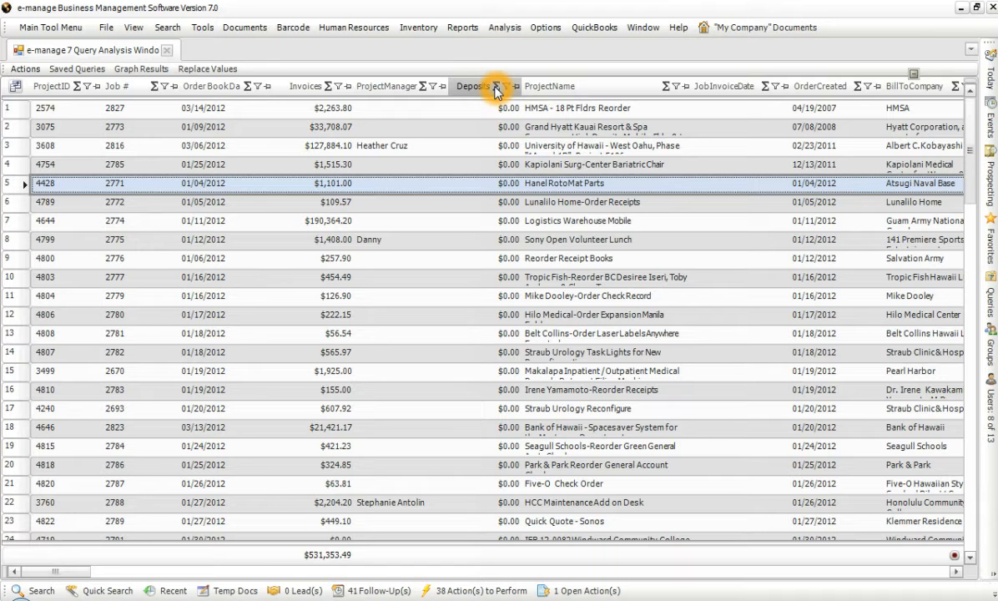
click(496, 86)
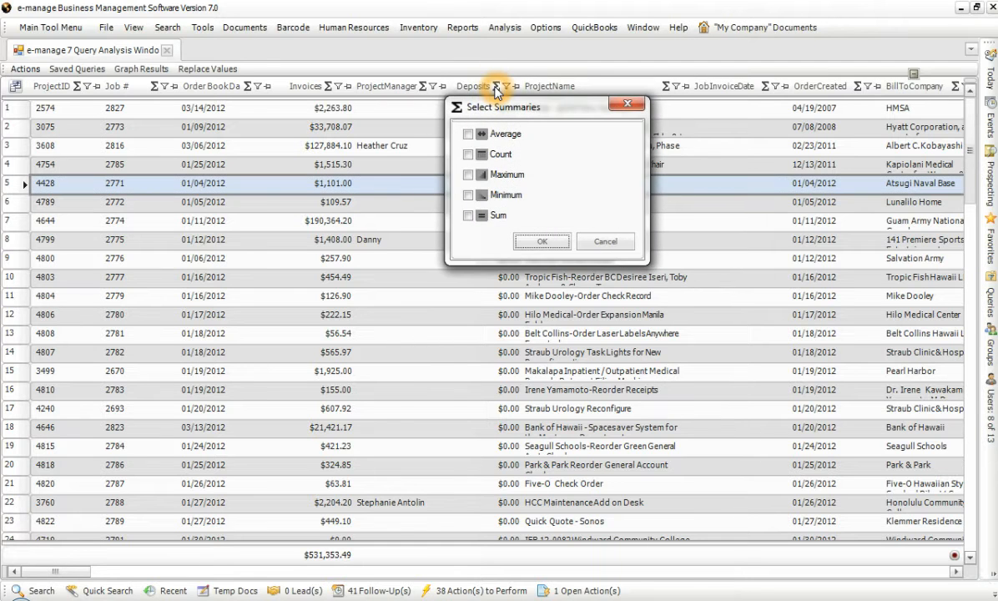
click(468, 134)
click(468, 155)
click(467, 177)
click(471, 196)
click(469, 216)
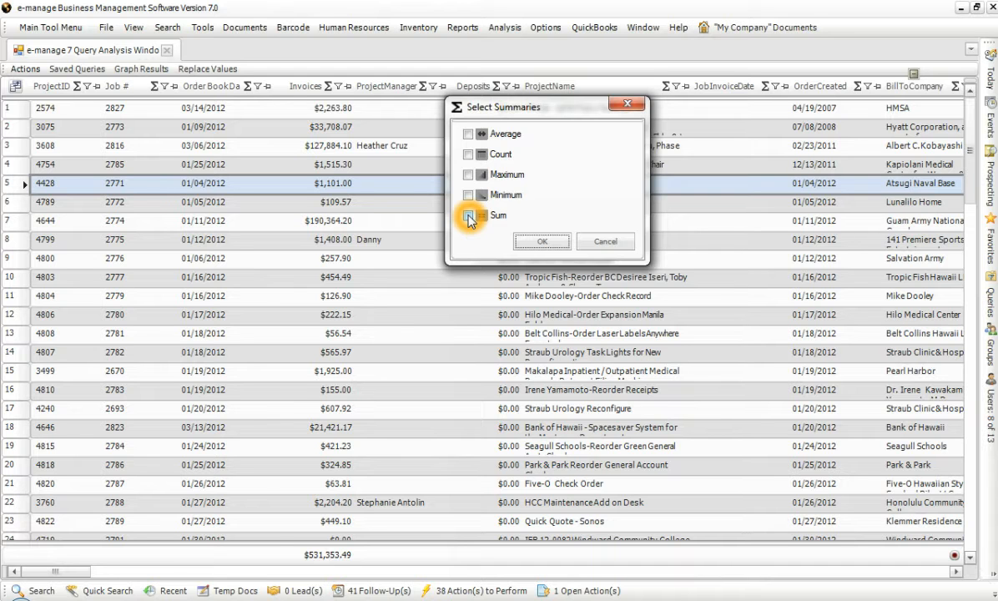
click(469, 216)
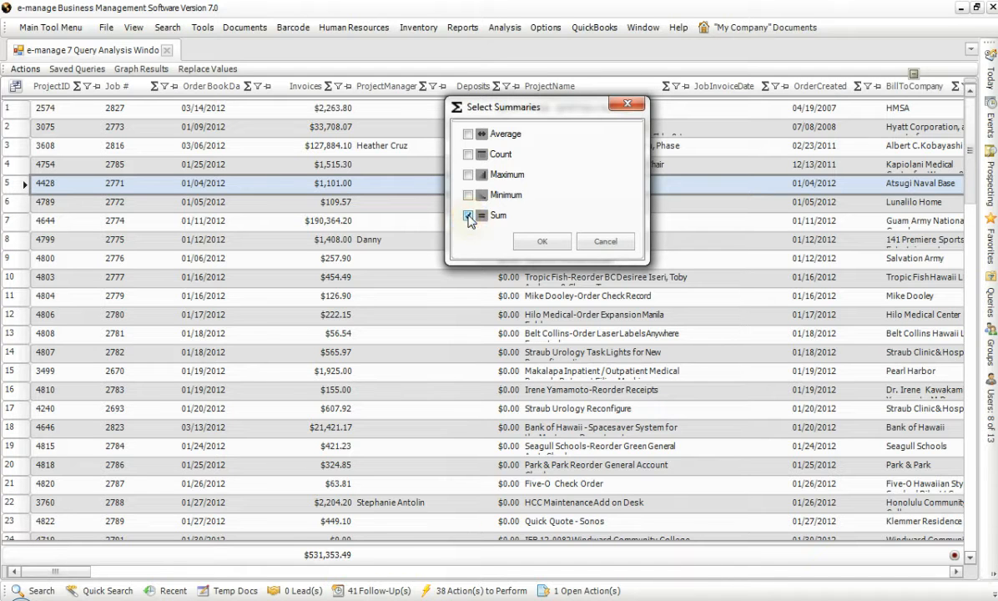
click(468, 135)
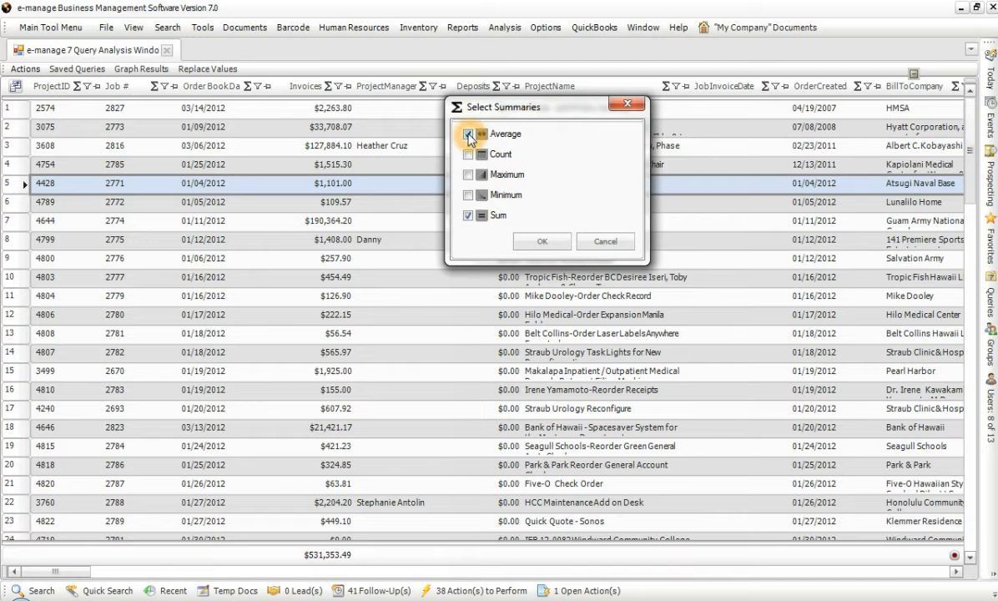
click(541, 242)
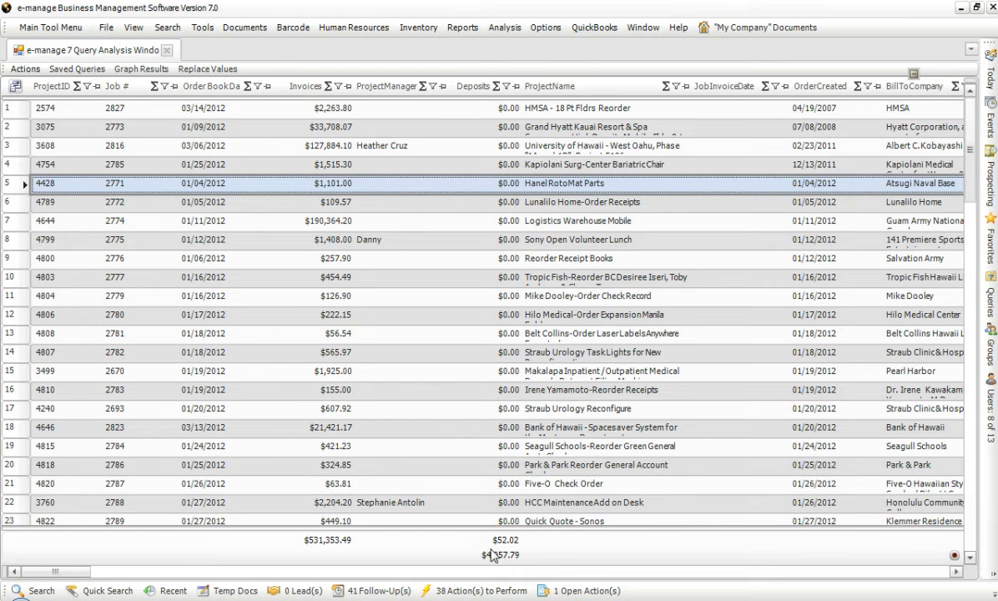
Remove the Average summary from the Deposits column, keeping only Sum
click(495, 87)
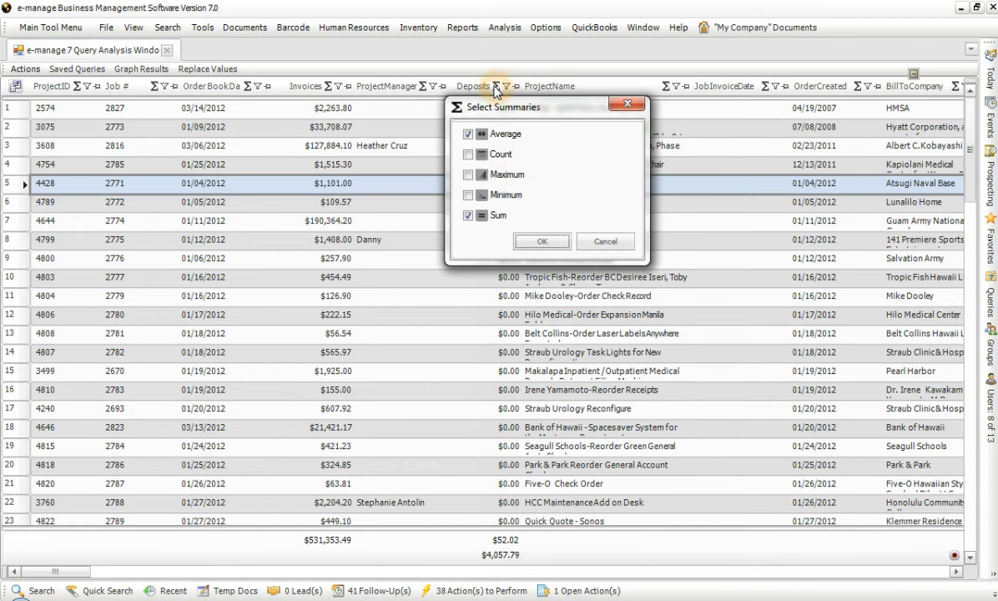
click(468, 134)
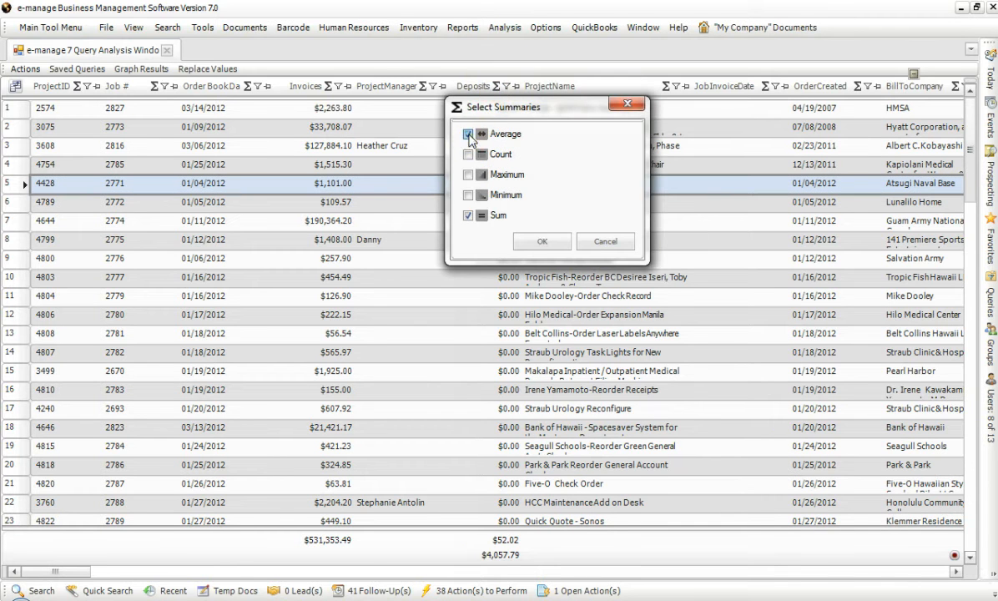
click(540, 240)
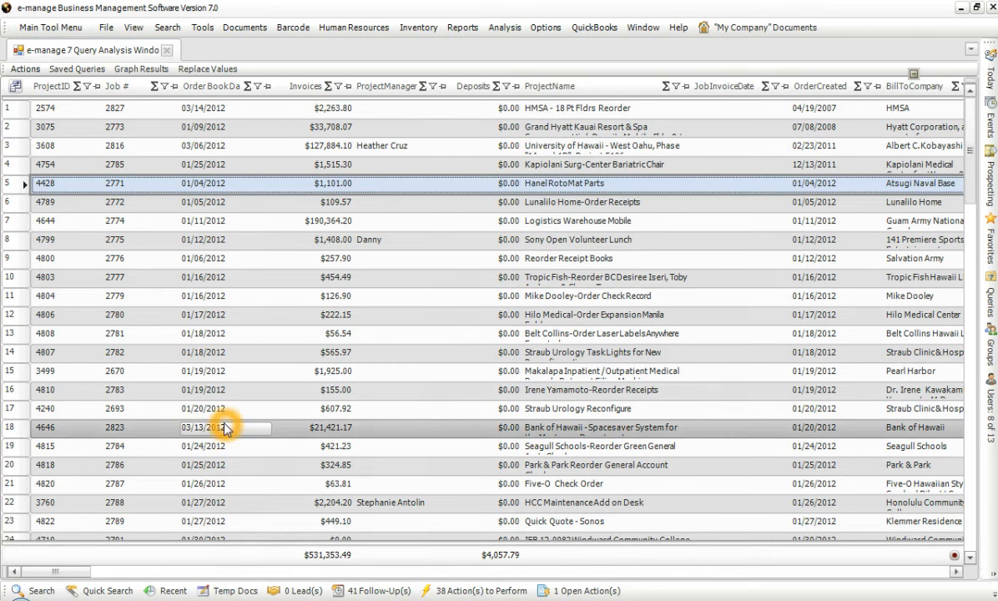
Move the ProjectName column between the order book date and Invoices columns
drag(547, 86, 290, 92)
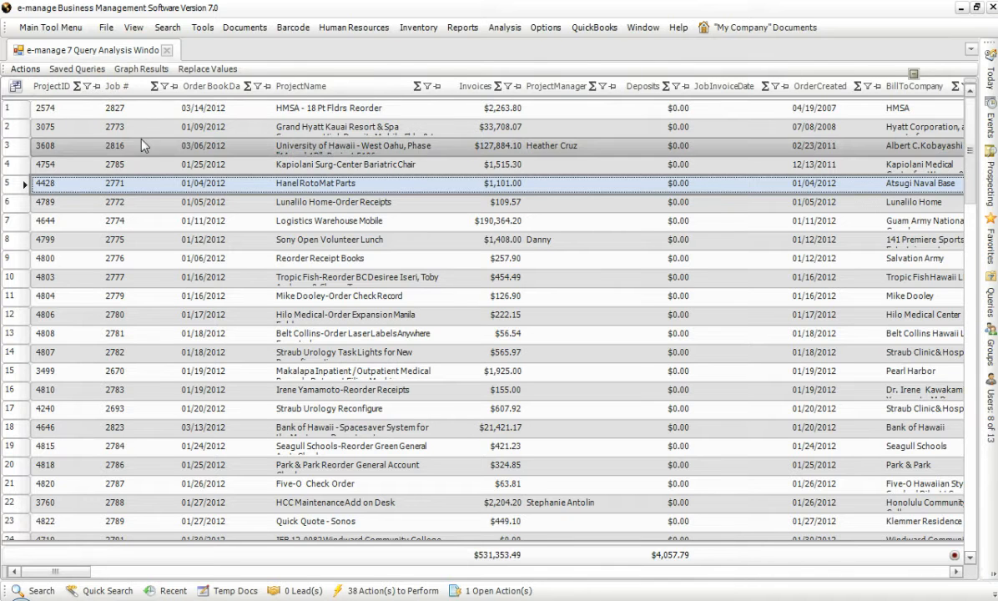
Pin the ProjectID, Job # and ProjectName columns so they stay fixed at the start of the grid
click(99, 87)
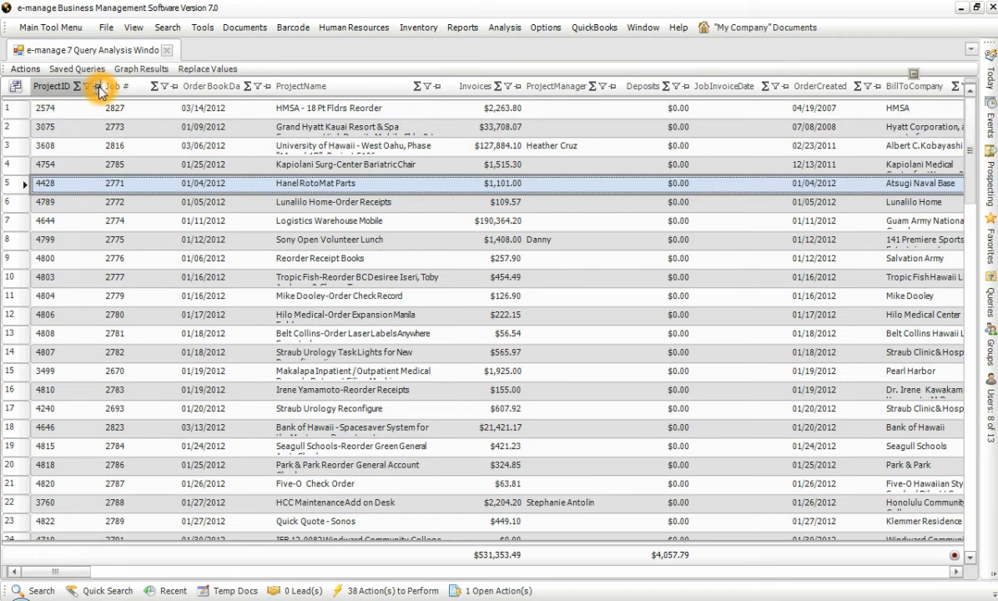
click(170, 90)
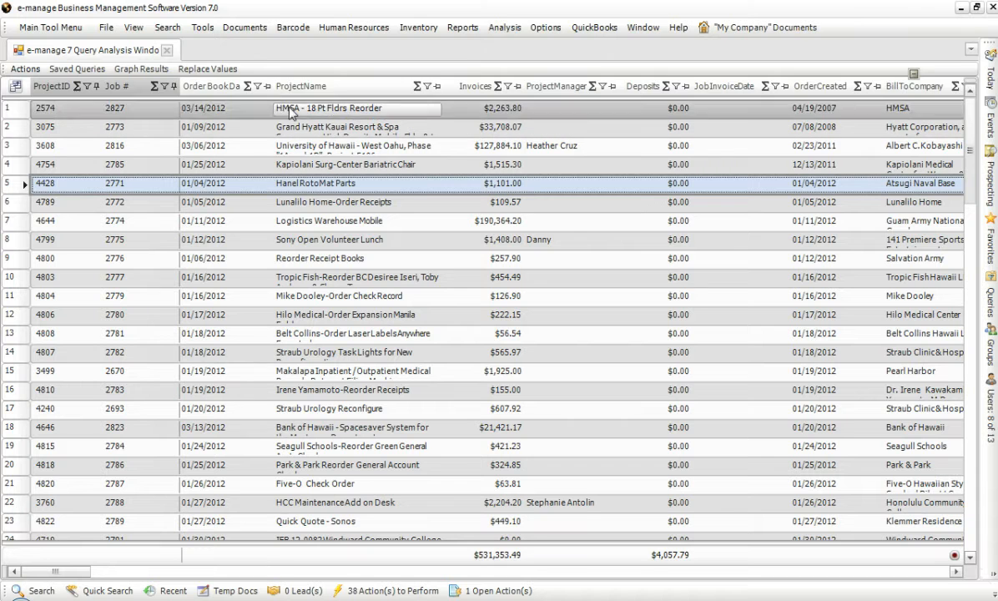
click(425, 87)
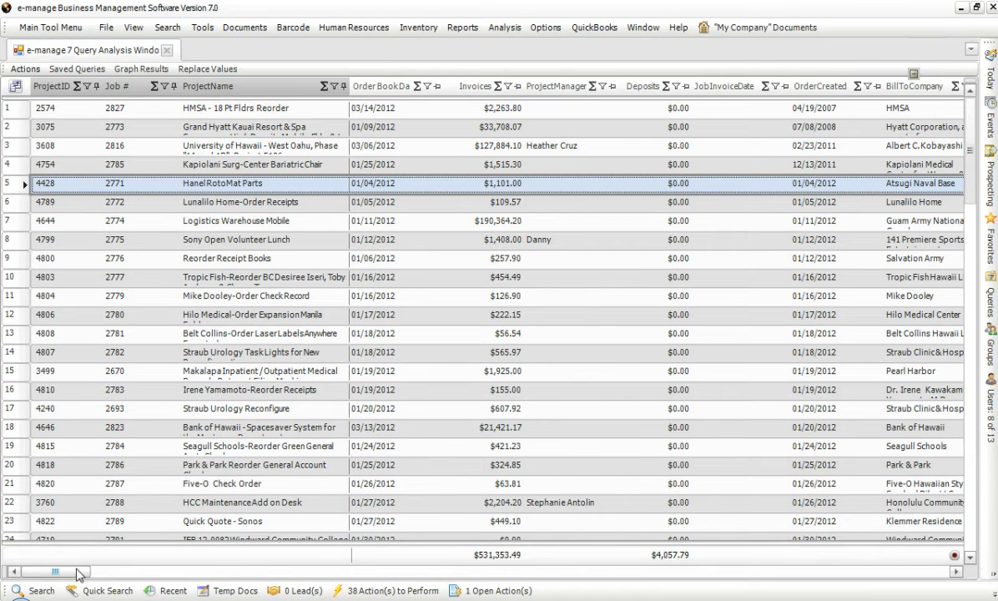
Pin the BillToCompany column next to the fixed ProjectName column
drag(65, 573, 101, 576)
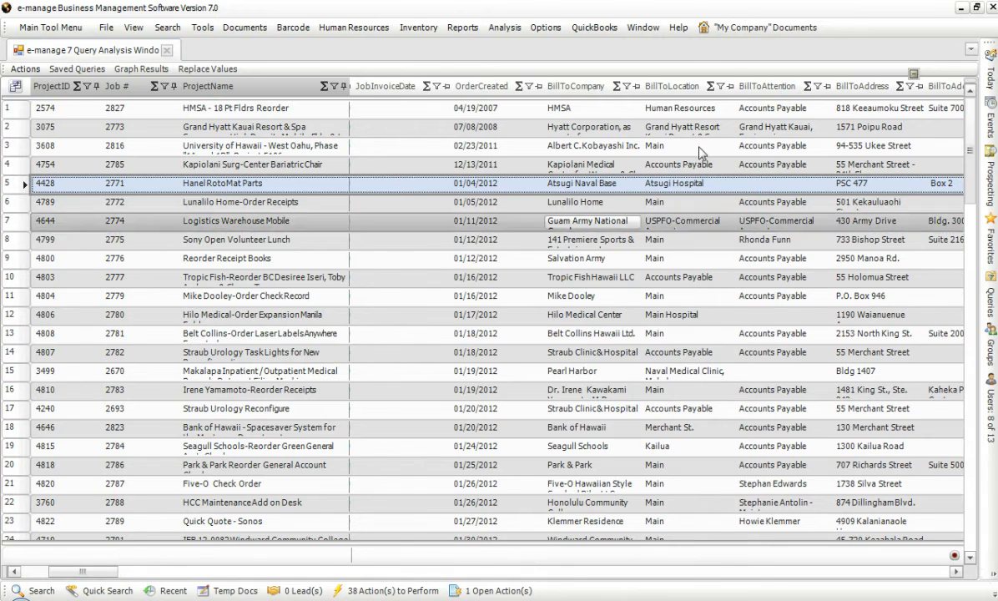
click(635, 87)
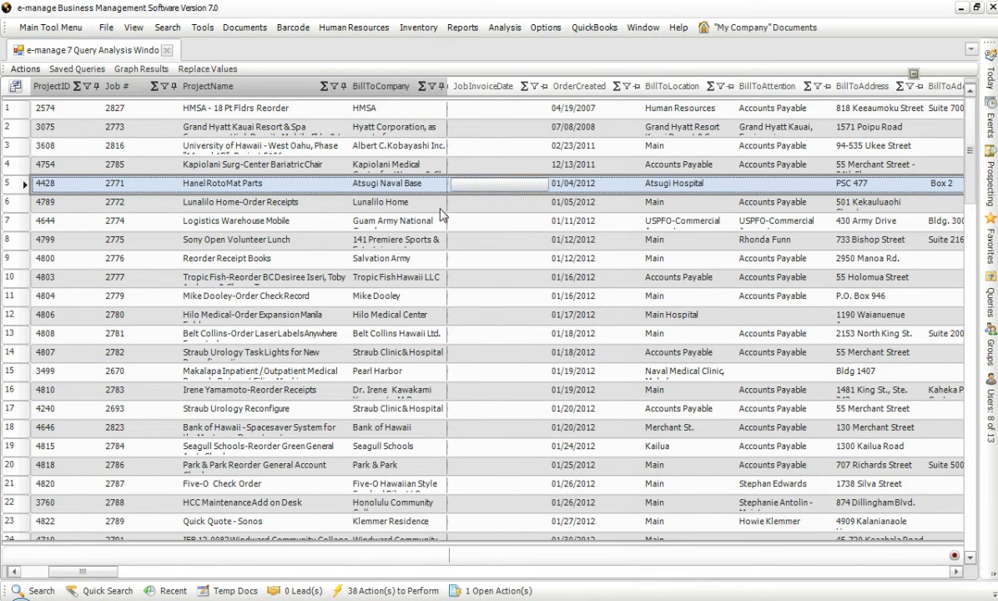
mouse_move(100, 573)
mouse_down()
mouse_move(256, 575)
mouse_move(67, 584)
mouse_up()
click(281, 177)
click(363, 109)
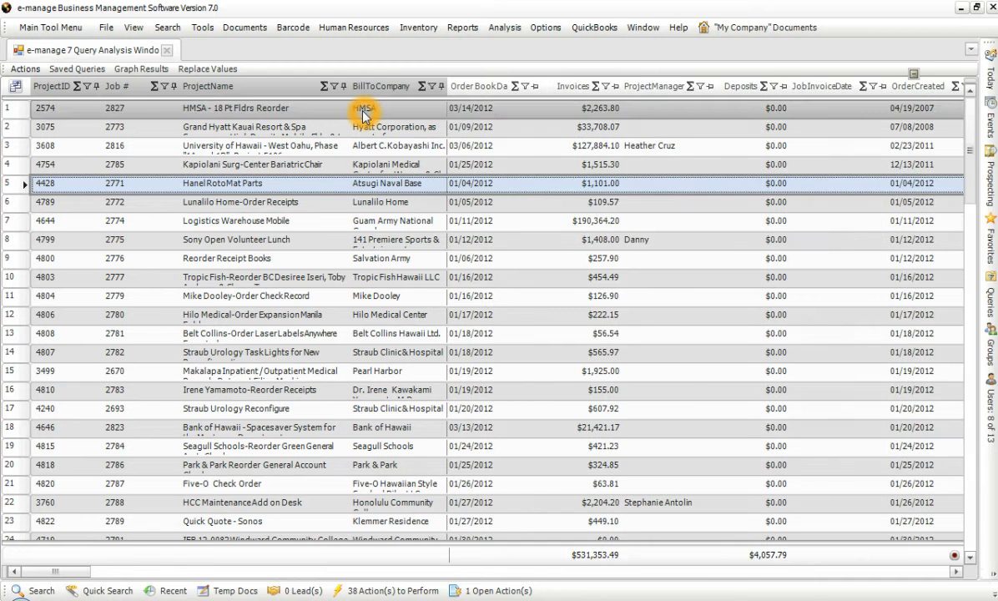
Review the value list and text filter options for the BillToCompany column without applying a filter
click(432, 87)
mouse_move(497, 123)
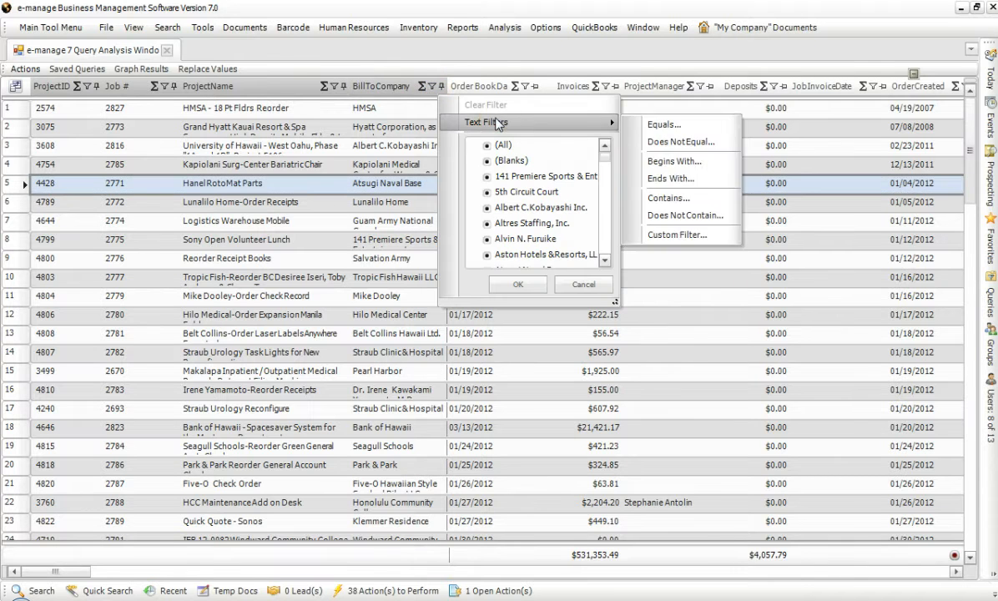
click(487, 151)
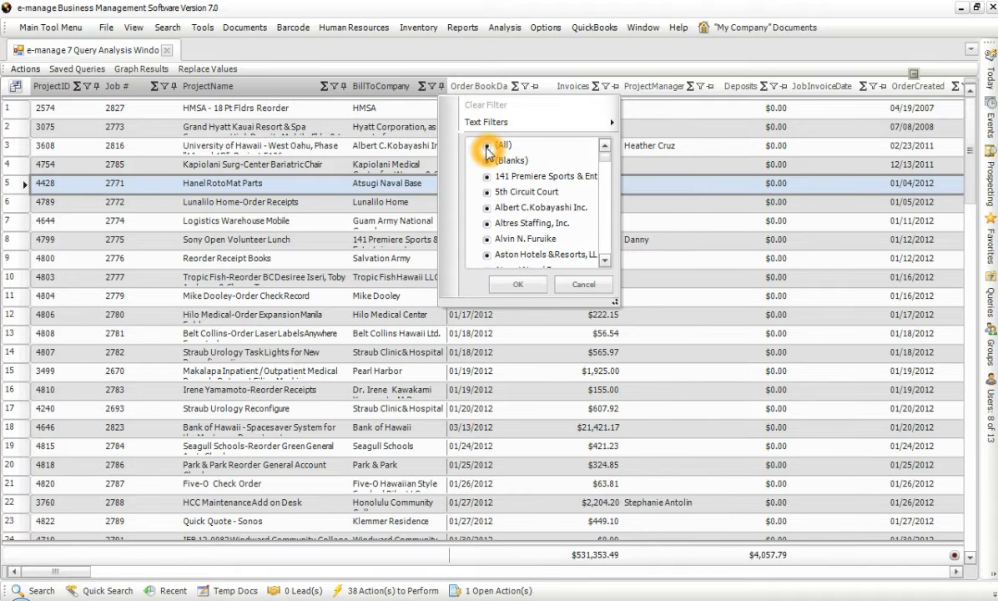
click(486, 148)
click(488, 146)
click(490, 123)
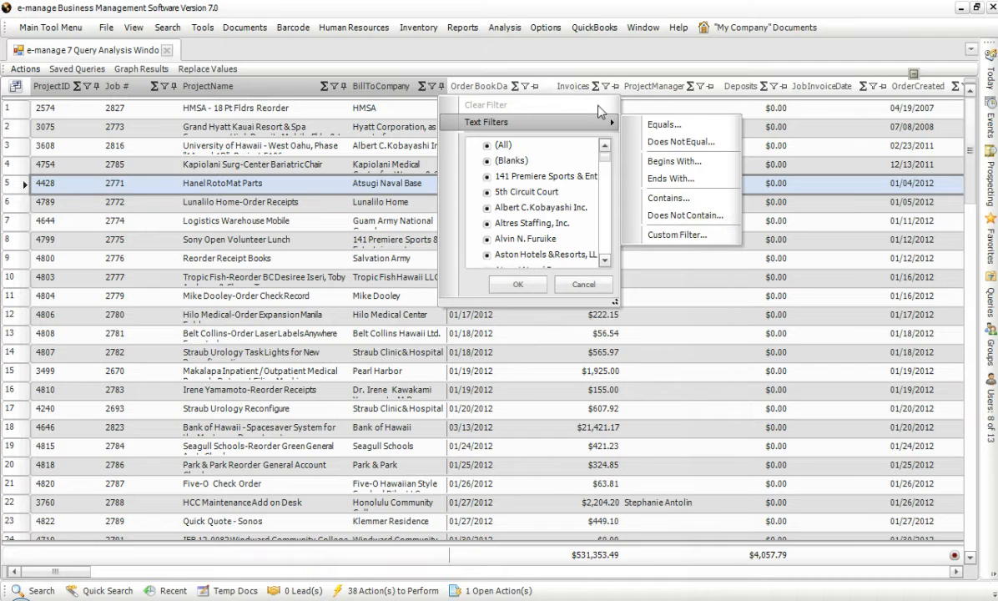
click(523, 50)
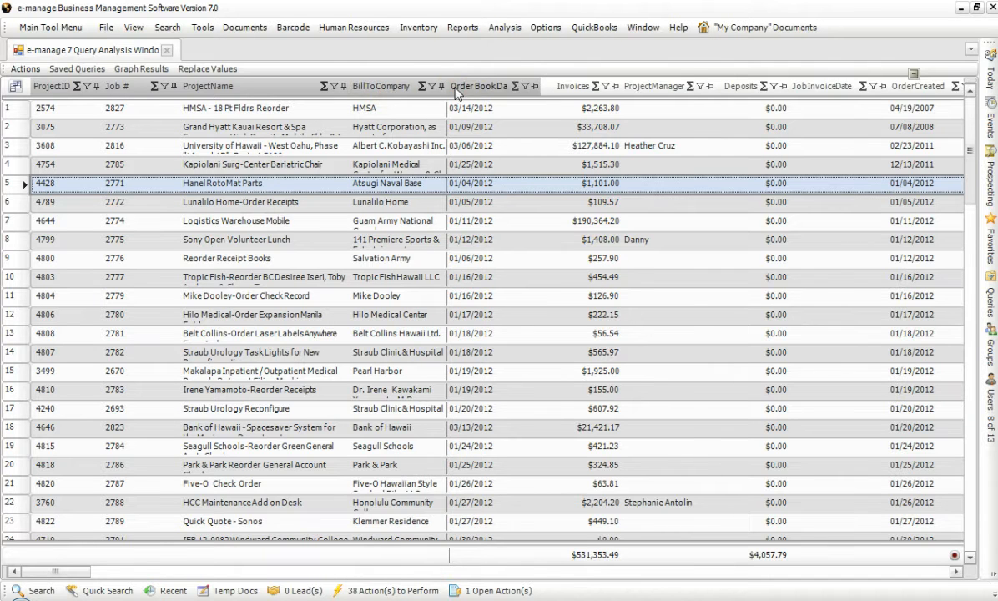
Review the date filter options for the order book date column without applying one
click(525, 87)
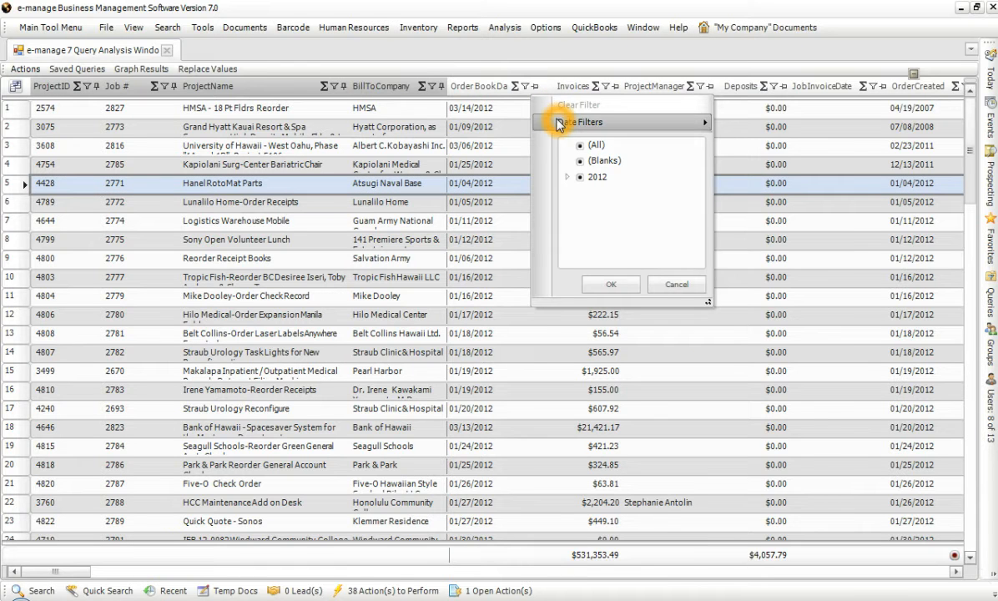
mouse_move(560, 123)
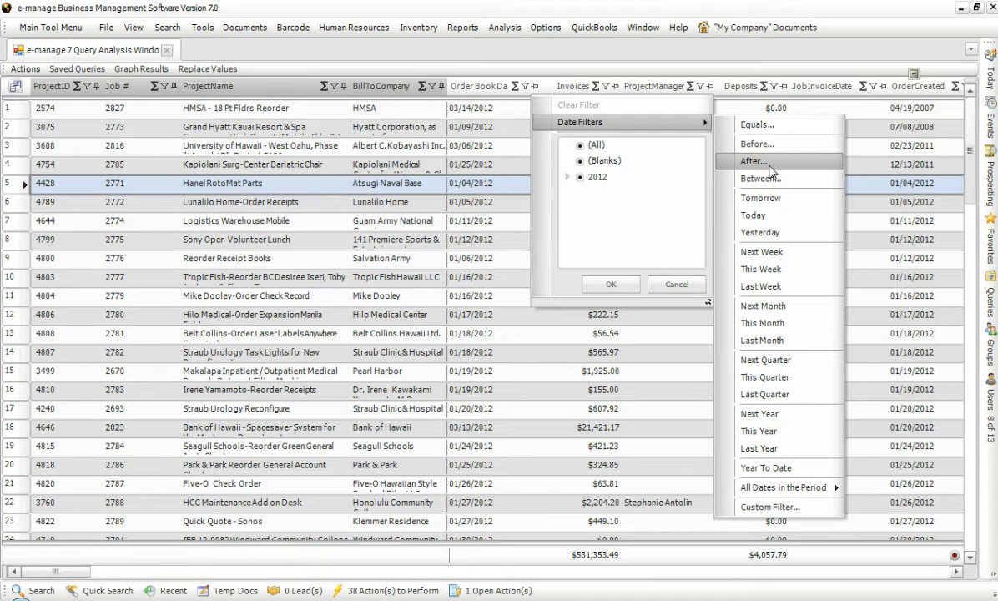
click(769, 216)
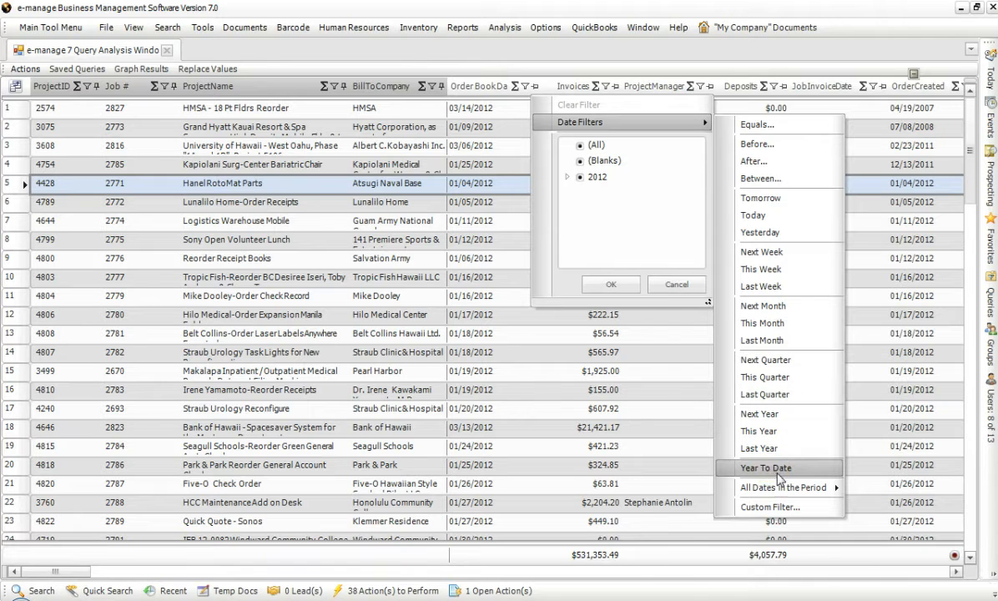
mouse_move(780, 489)
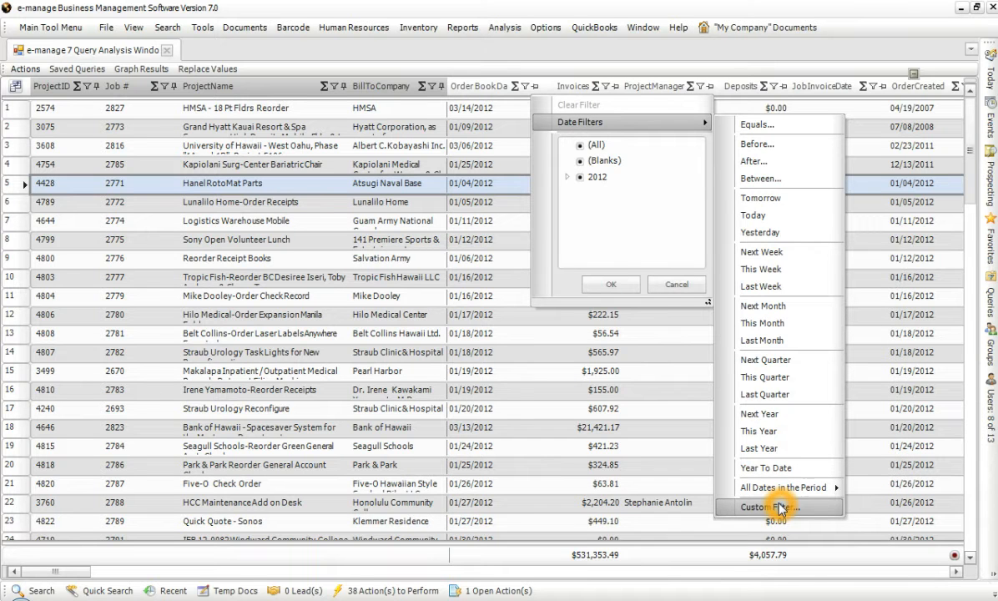
click(668, 55)
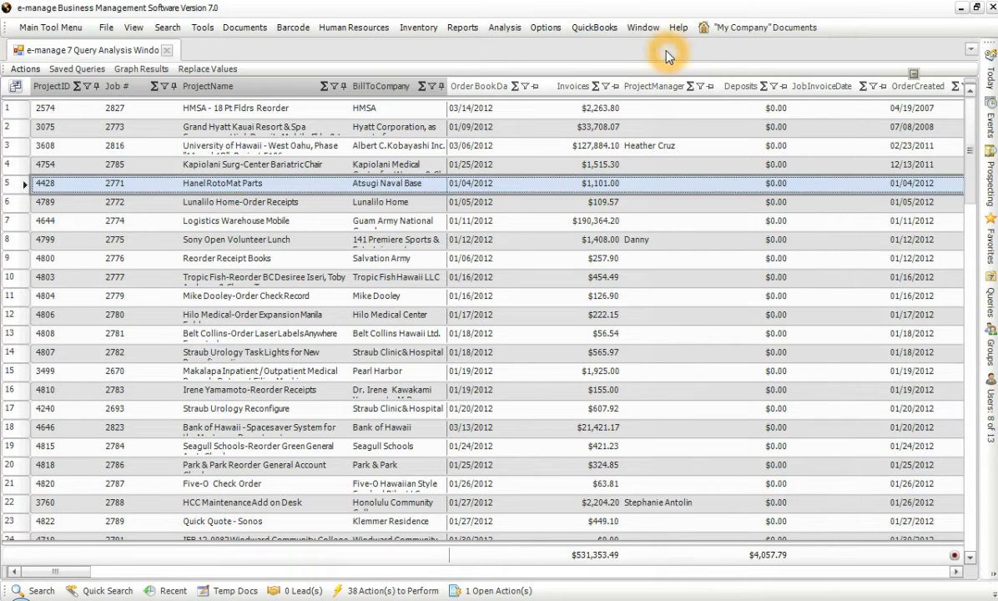
Review the number filter options for the Invoices column without applying one
click(607, 86)
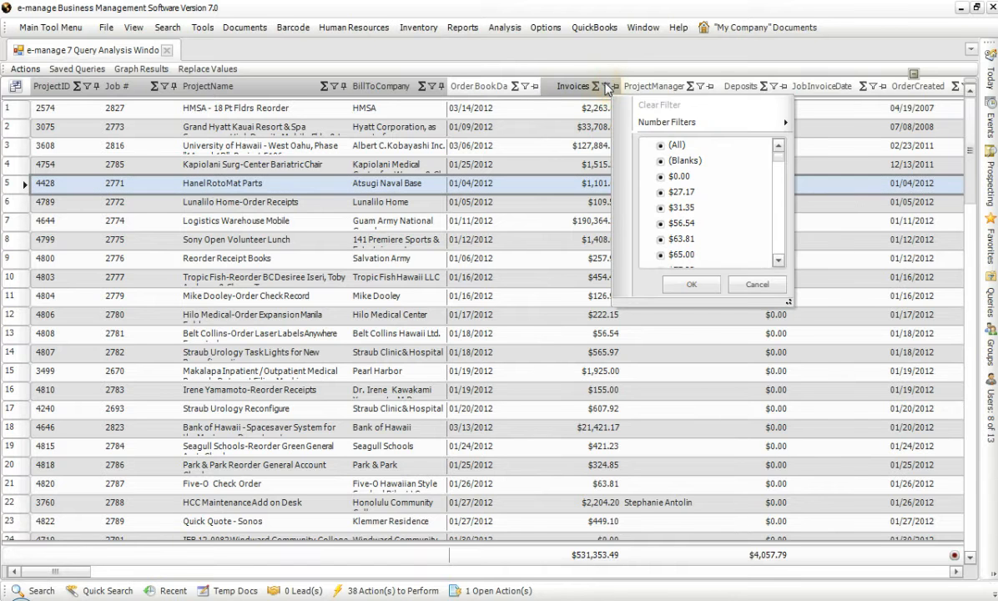
mouse_move(649, 126)
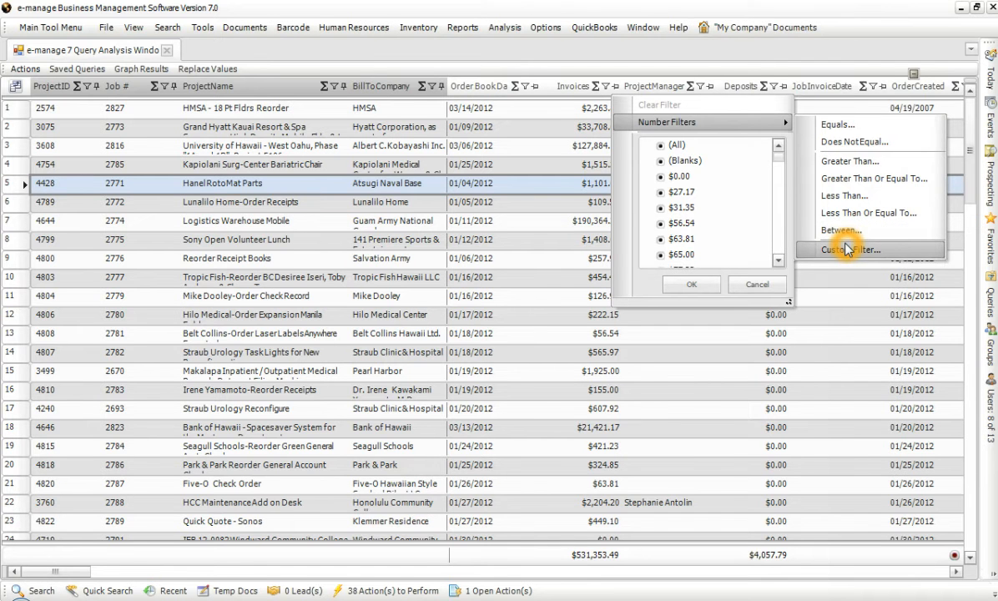
click(732, 50)
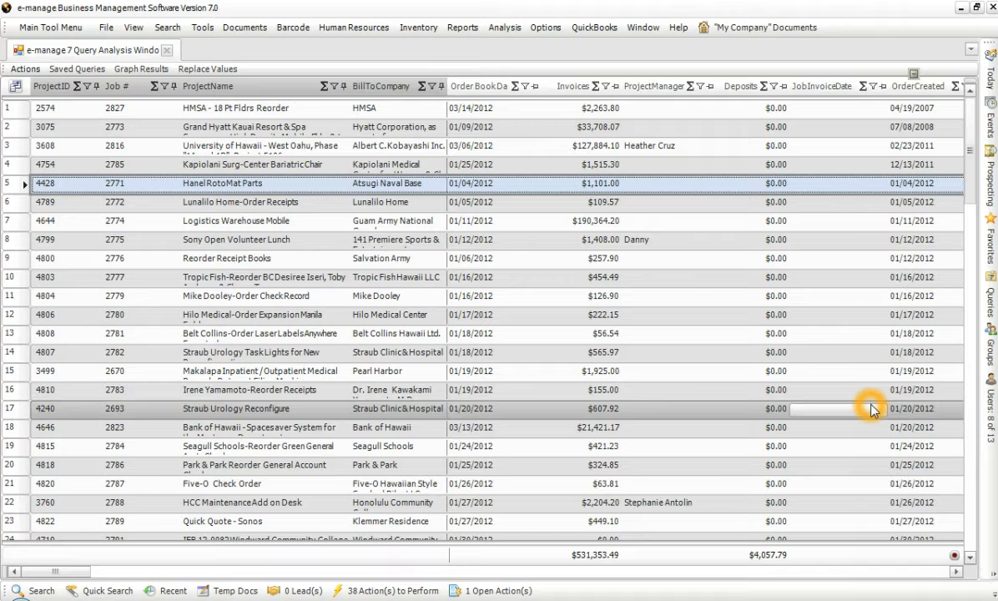
Show the grid toolbar and look through the list of saved grid layouts without loading one
click(955, 558)
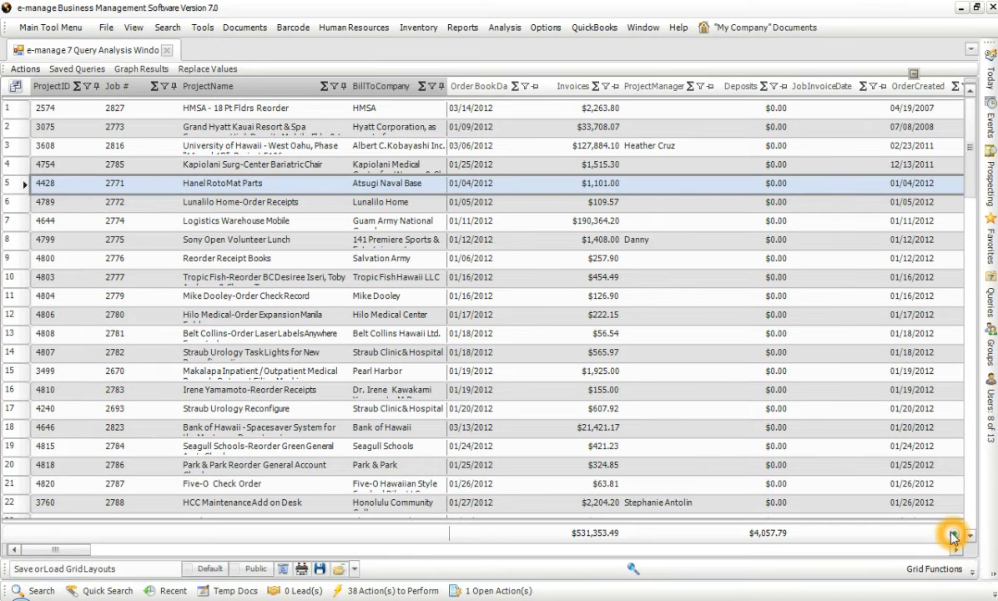
click(954, 535)
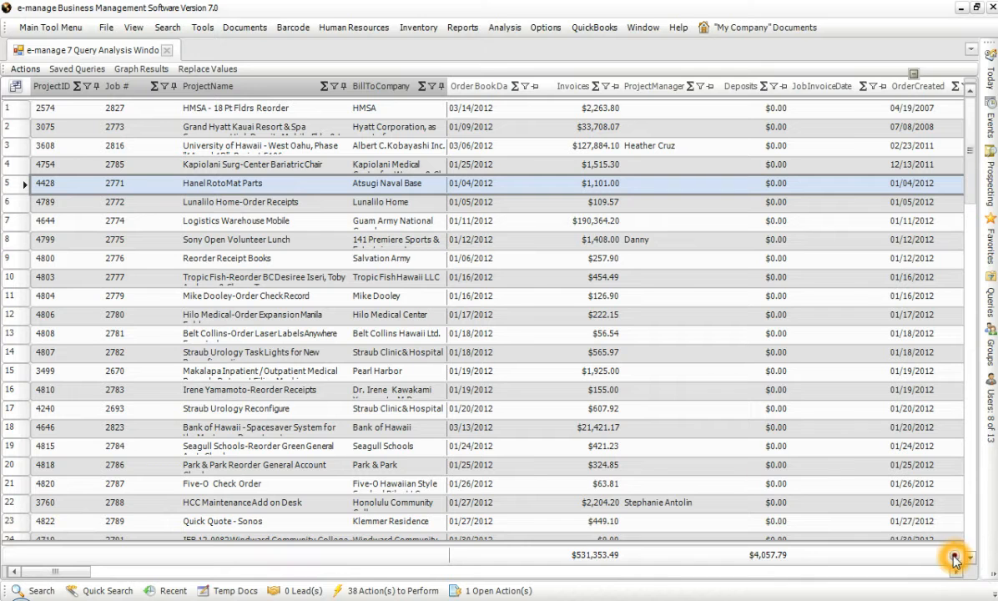
click(955, 558)
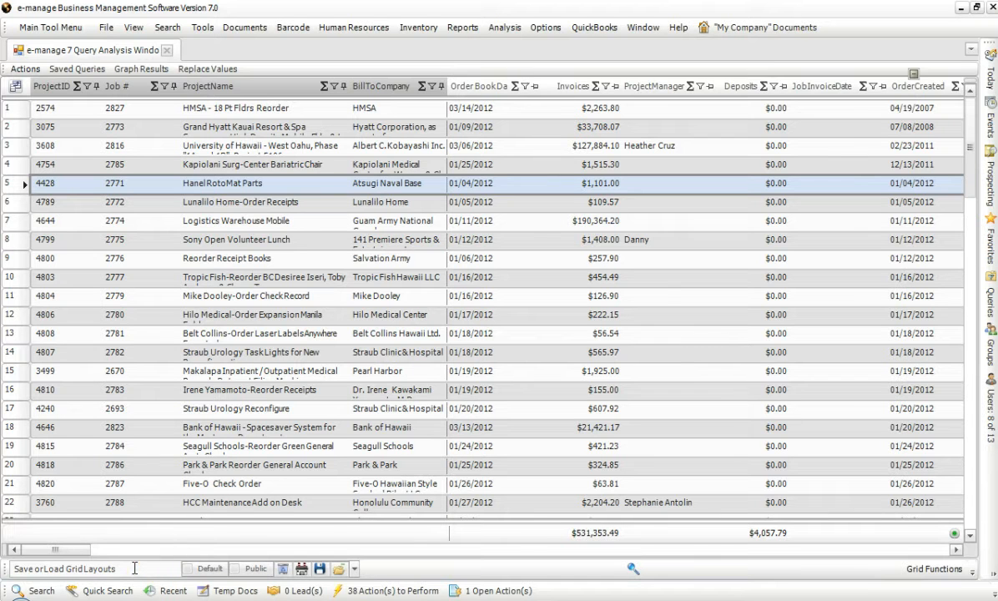
click(354, 568)
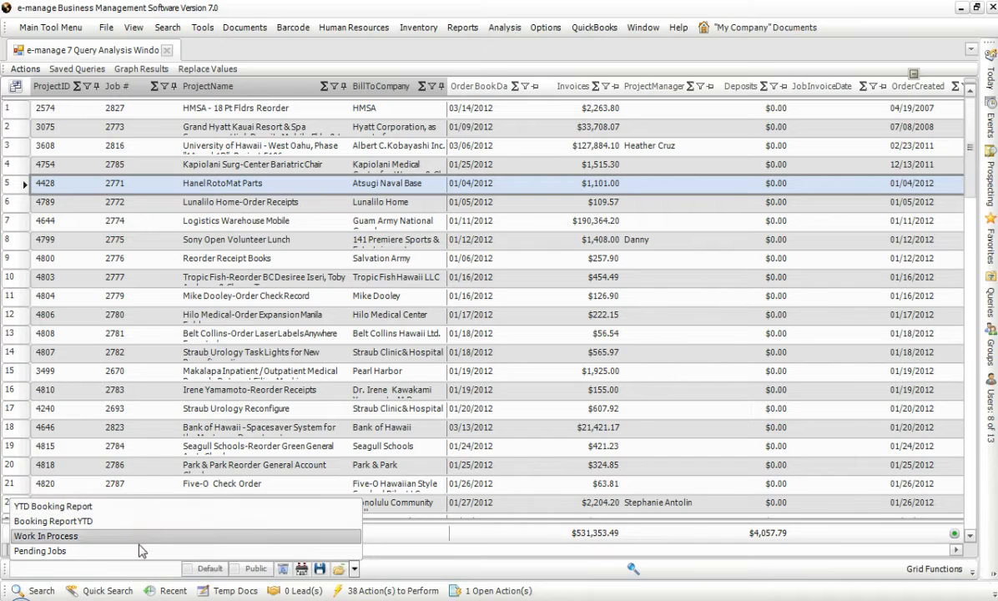
click(421, 570)
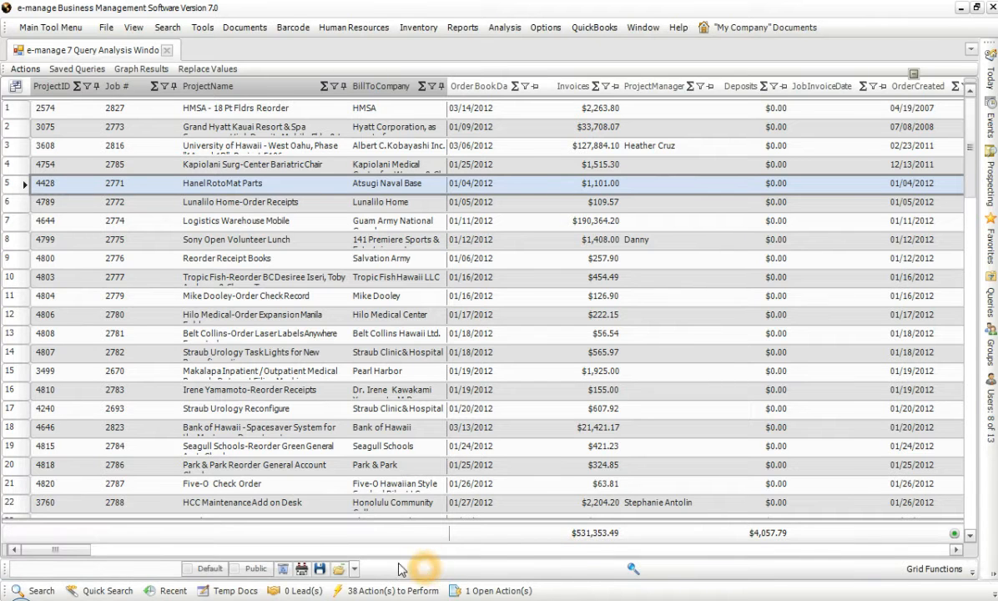
Find the first grid row matching "Bank of Hawaii" and close the search
click(632, 570)
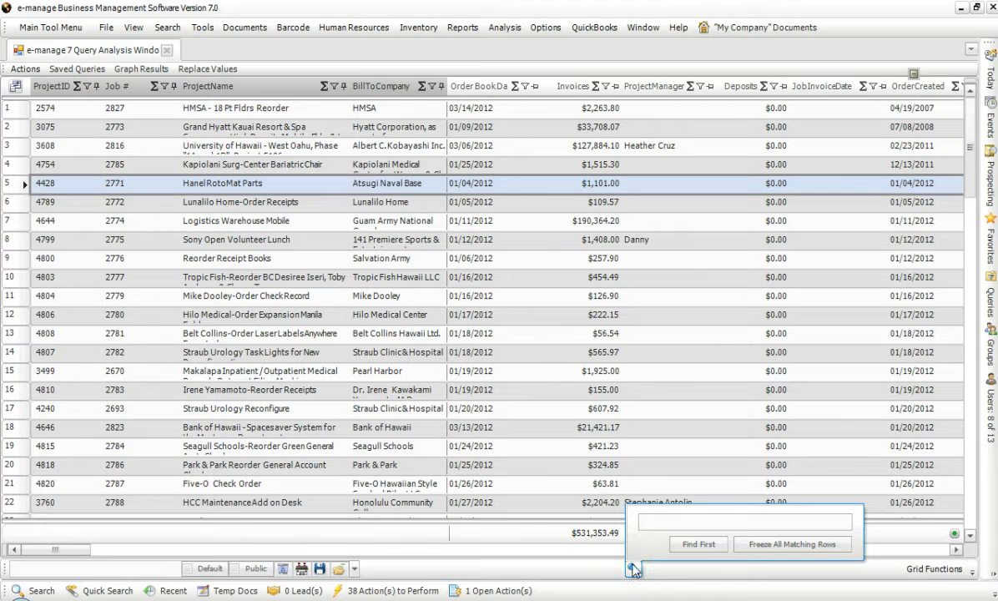
click(666, 524)
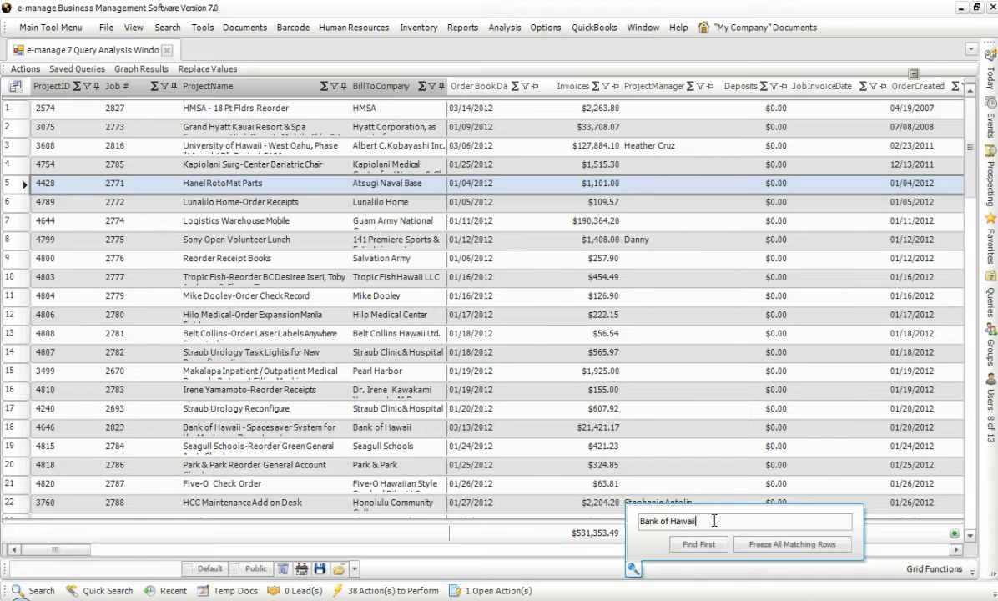
click(700, 544)
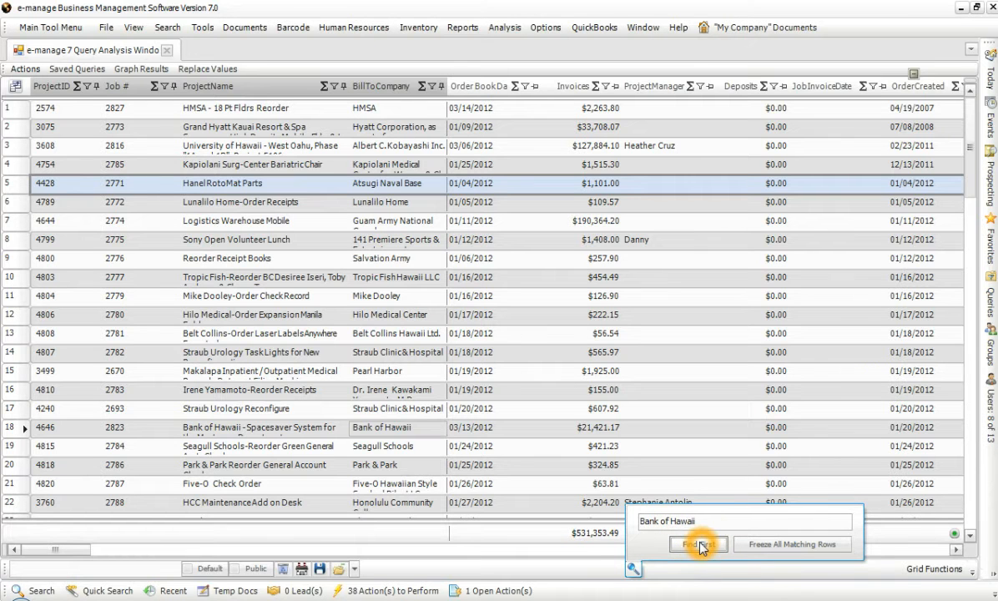
click(28, 427)
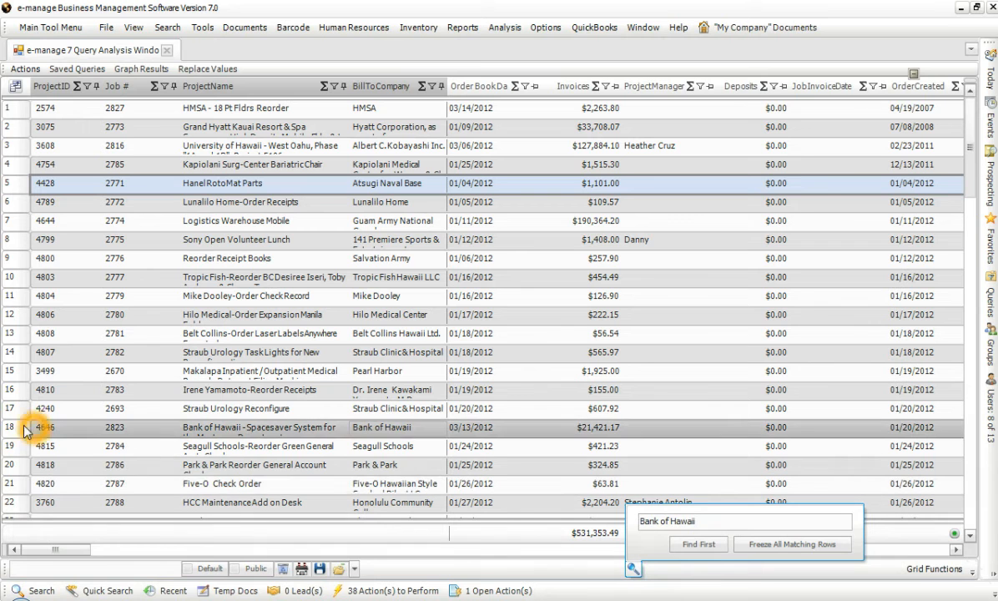
click(238, 428)
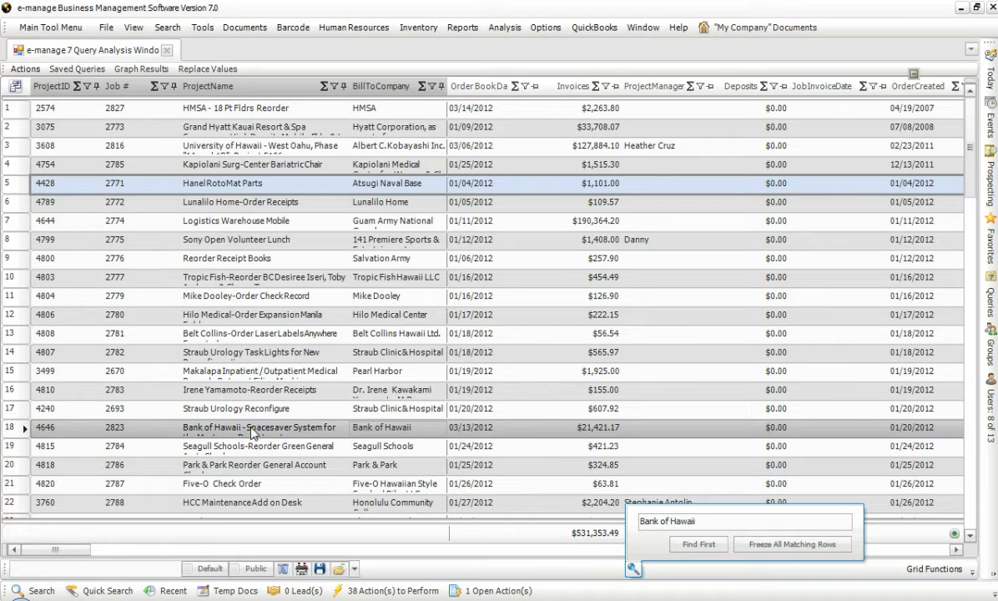
click(253, 428)
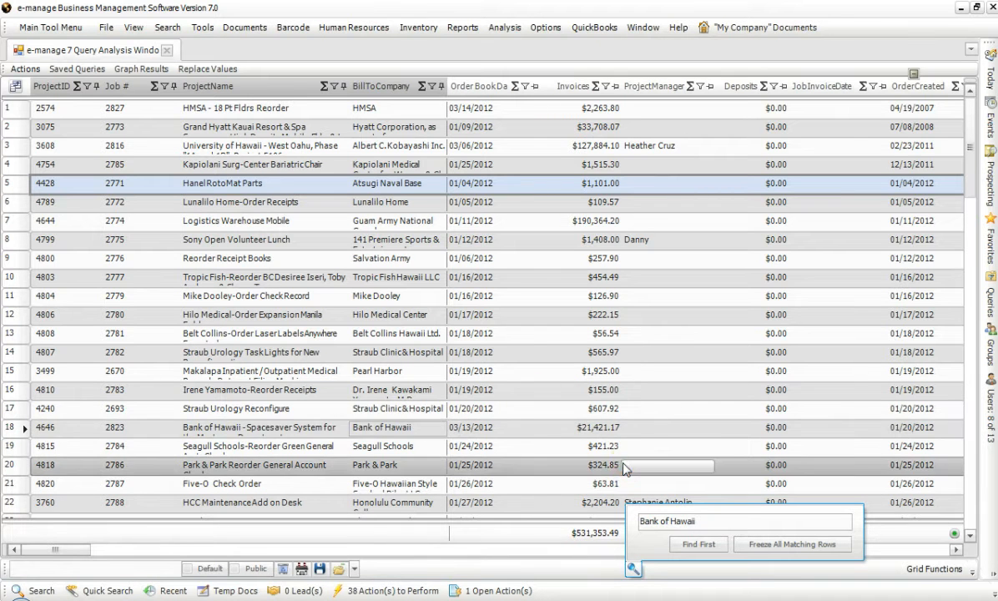
click(680, 570)
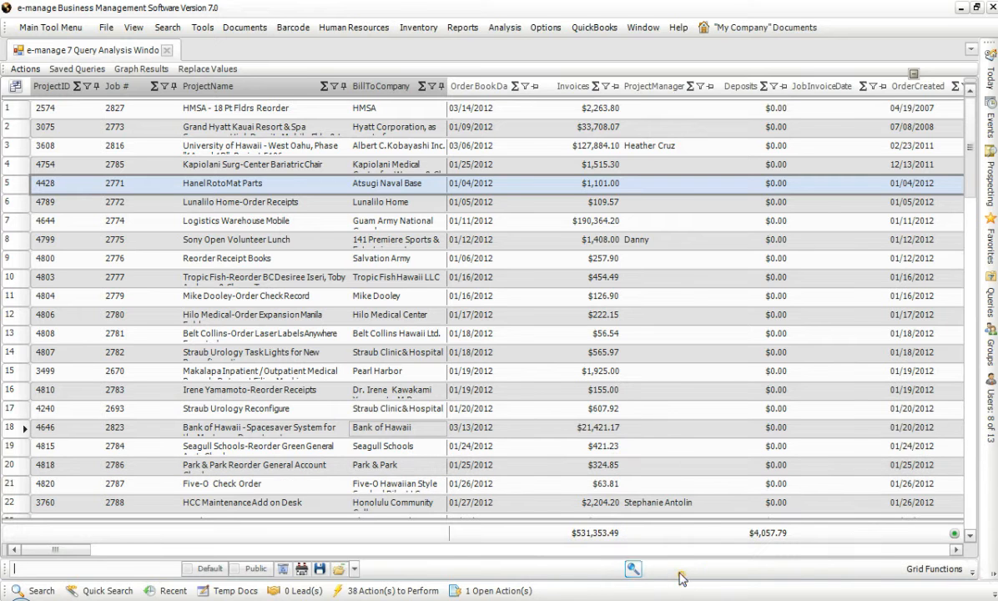
Review the available grid functions, choose to always show the grid toolbar for this grid, and bring the toolbar back into view
click(922, 570)
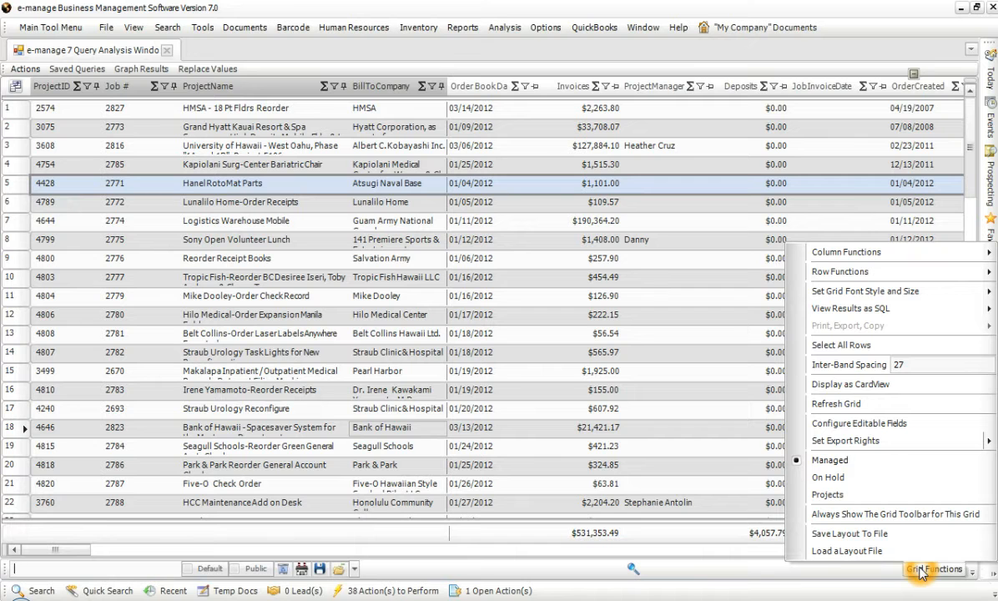
click(920, 570)
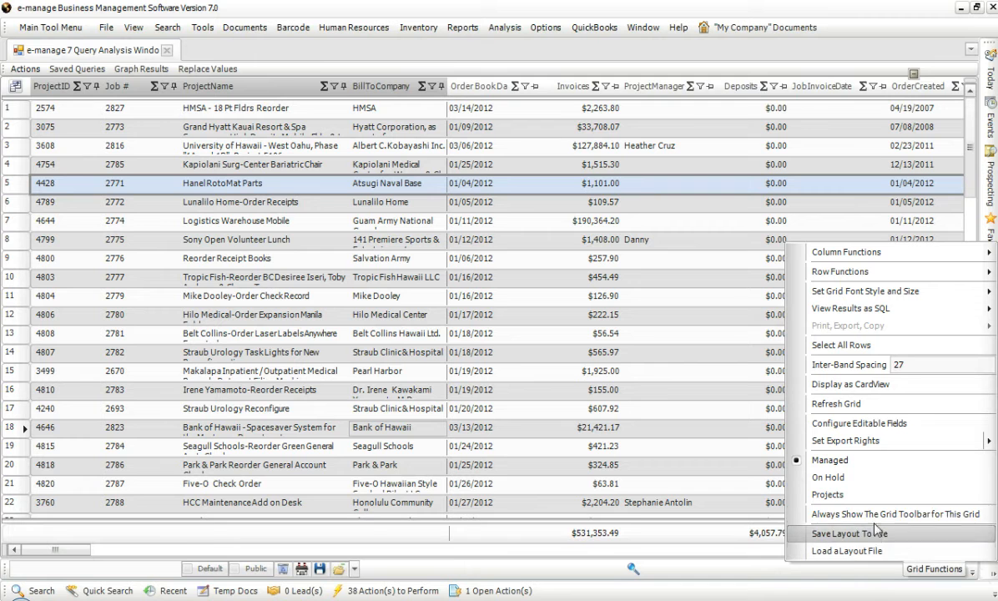
click(934, 515)
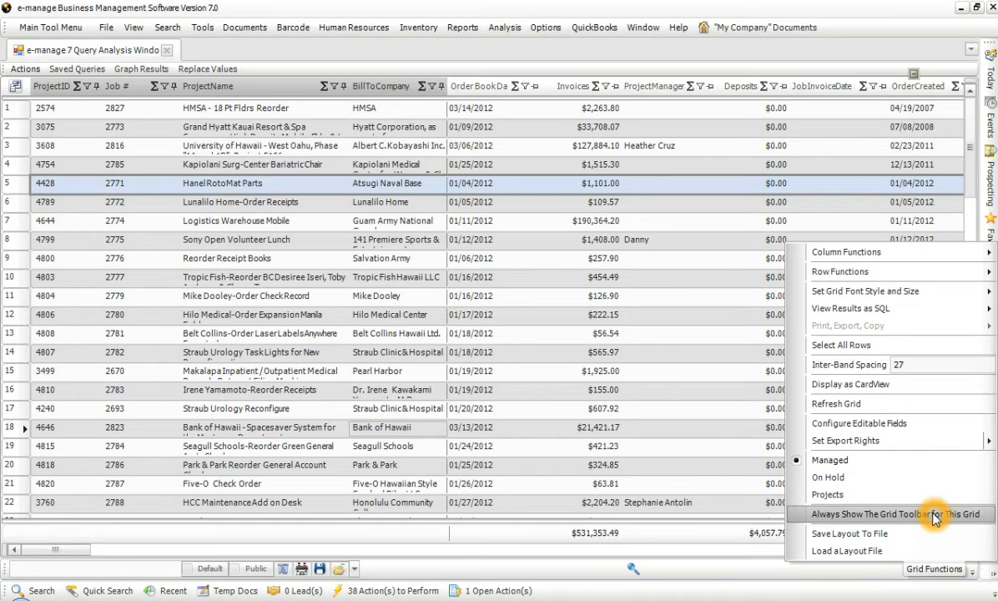
click(935, 516)
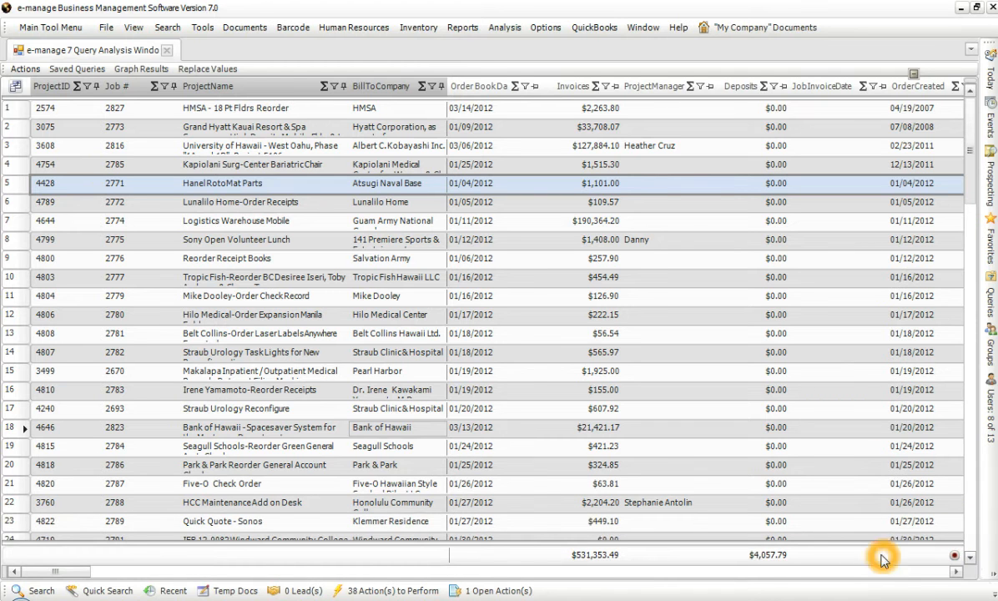
click(954, 554)
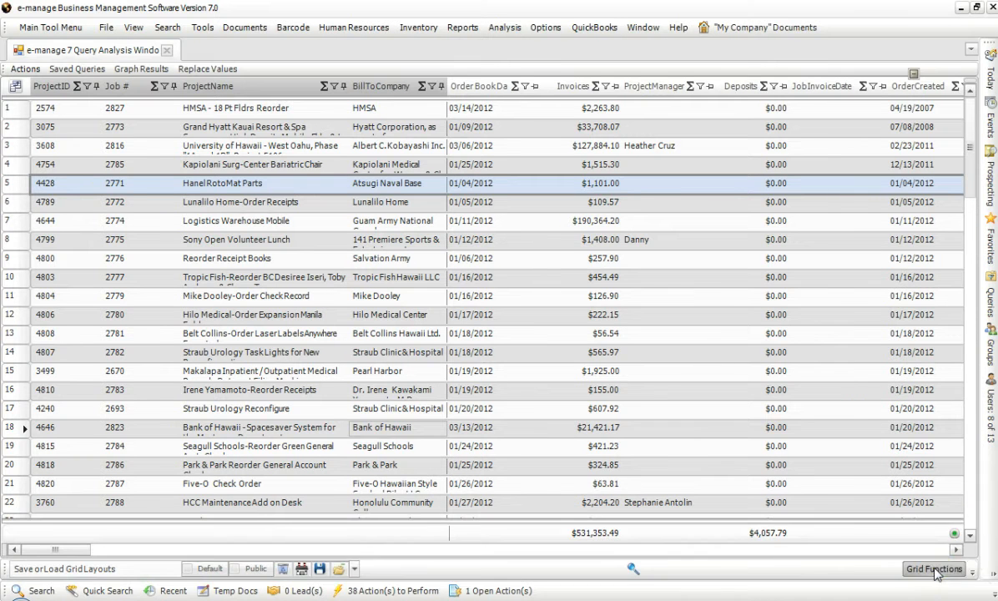
Review the grid's export rights list and the user groups that can be allowed or denied export
click(936, 568)
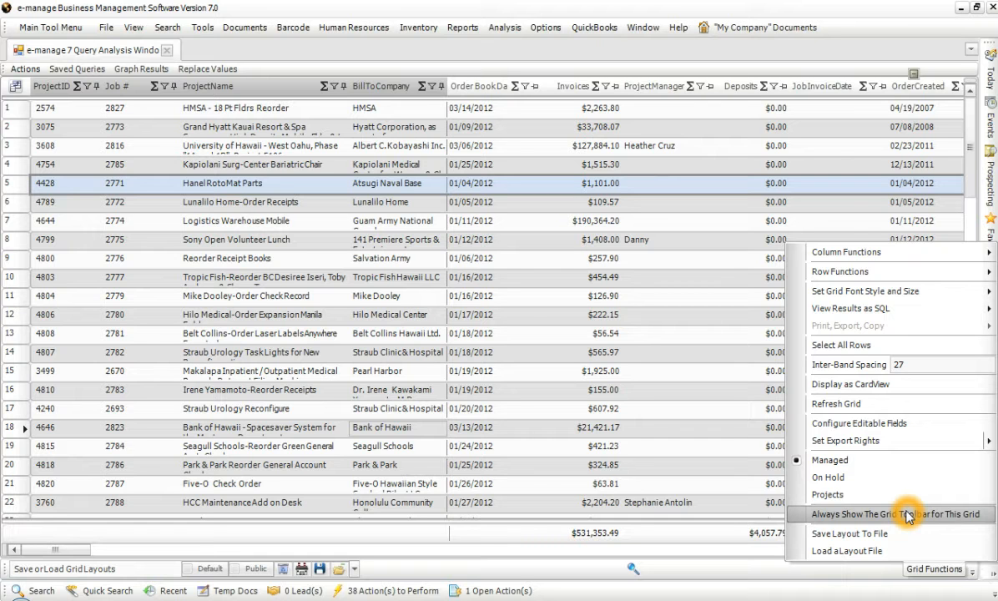
mouse_move(841, 451)
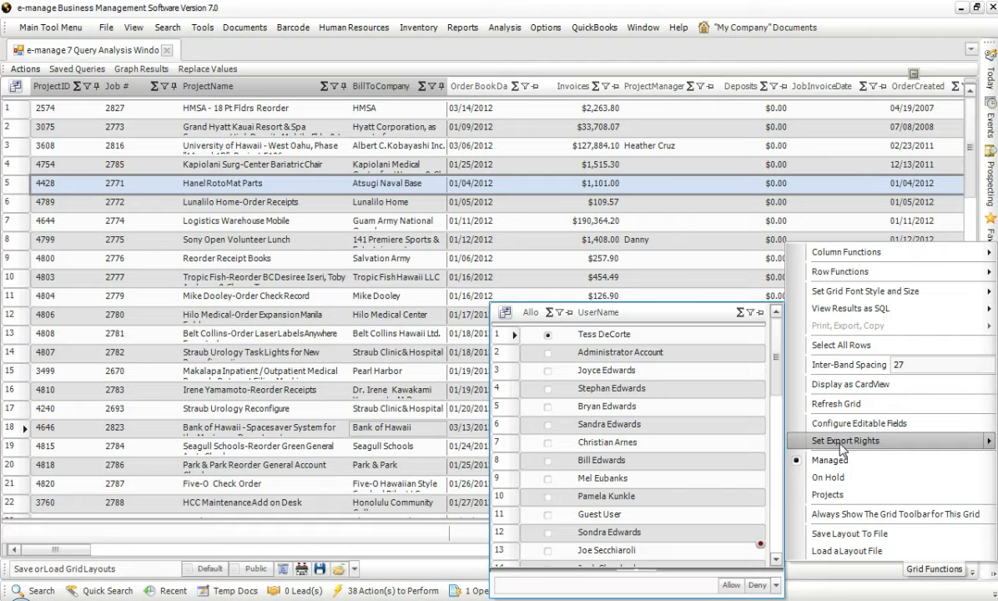
click(544, 354)
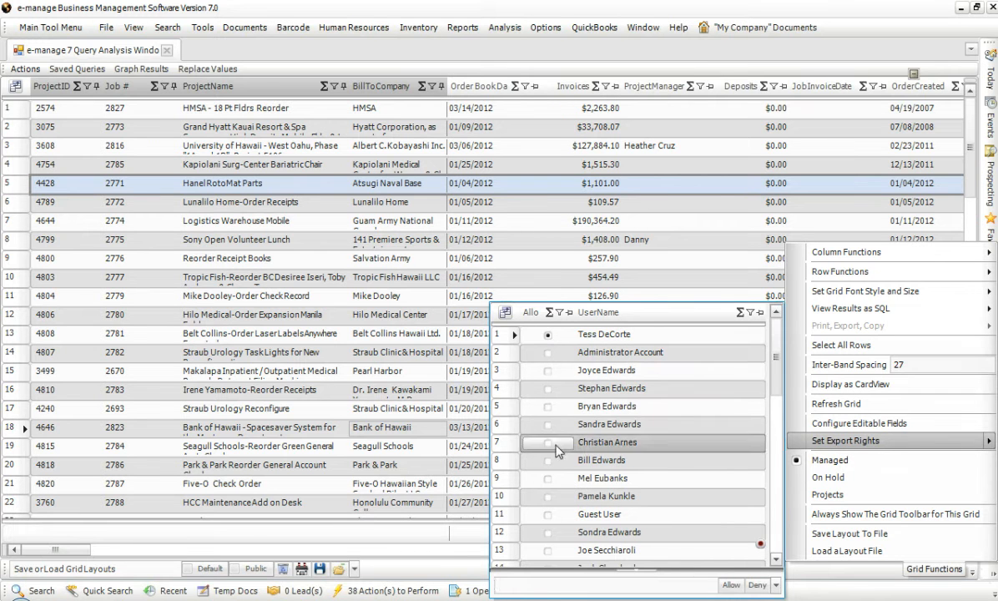
click(697, 511)
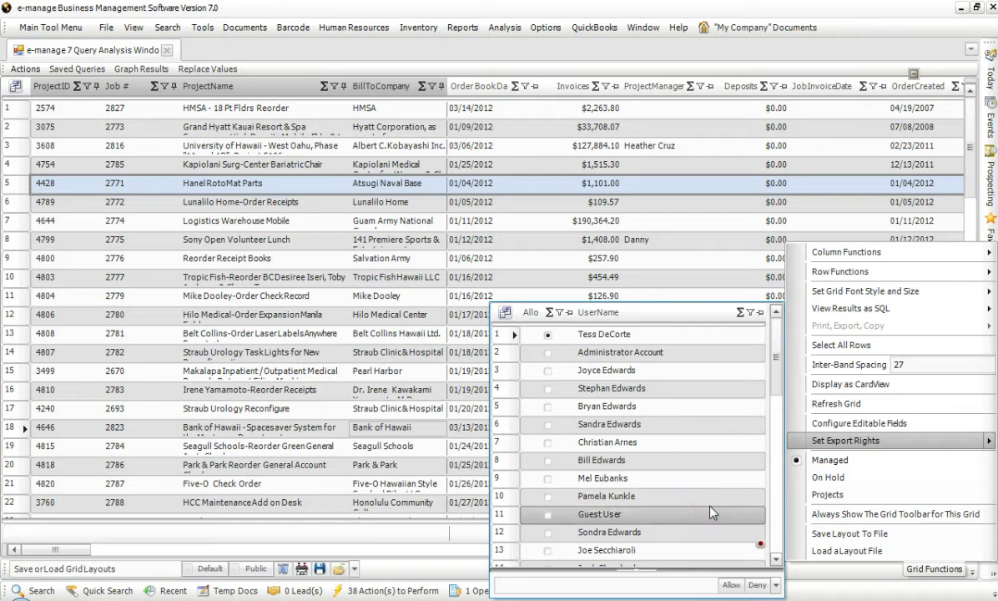
click(777, 585)
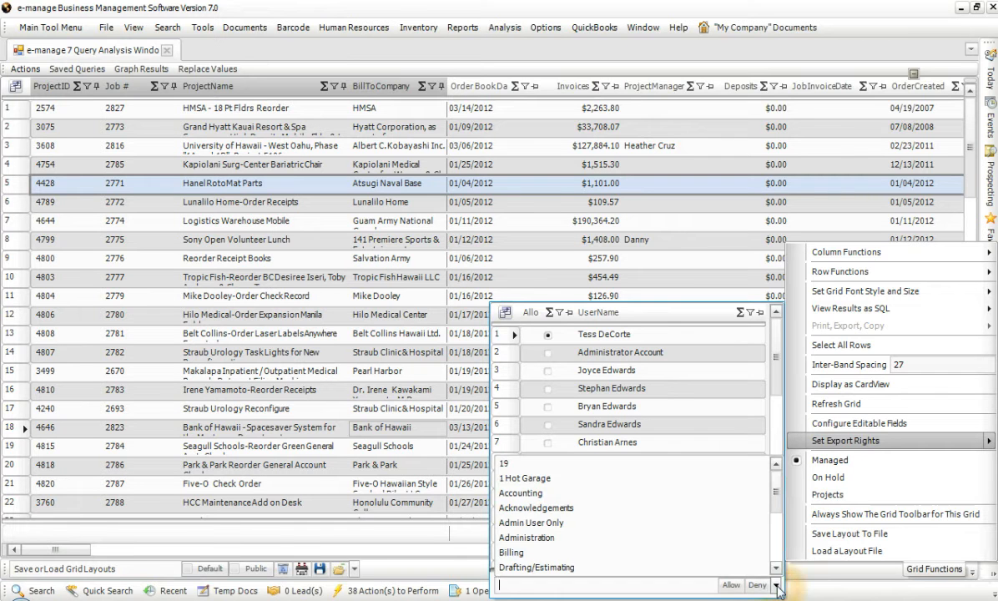
scroll(651, 506, down, 1)
scroll(651, 506, down, 5)
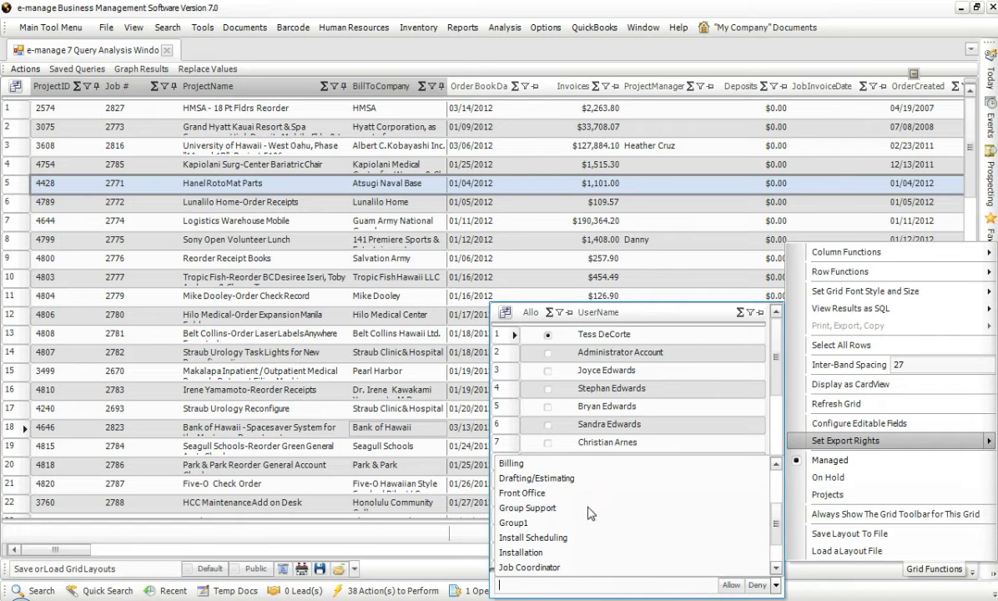
click(562, 509)
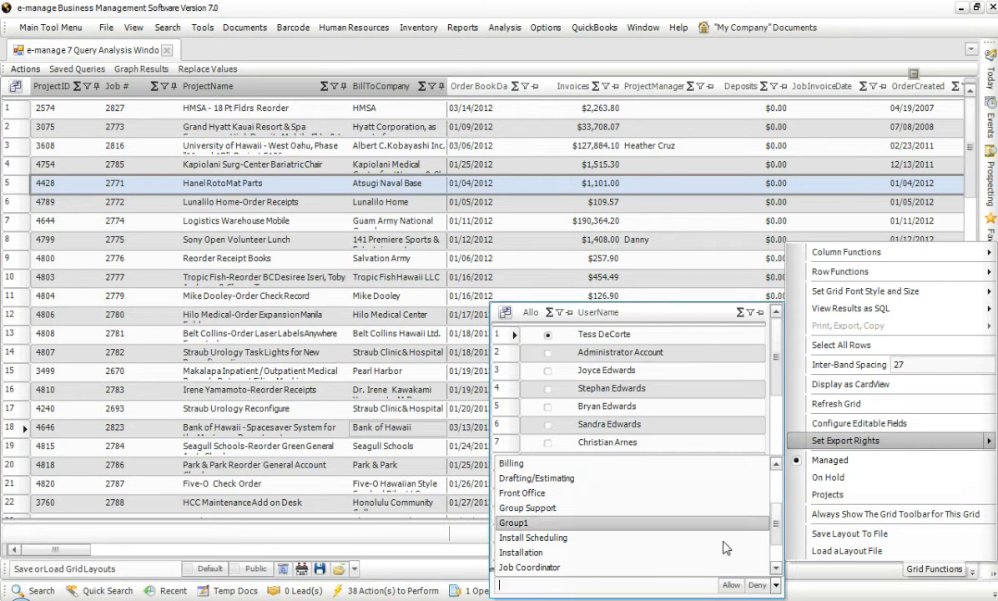
click(759, 586)
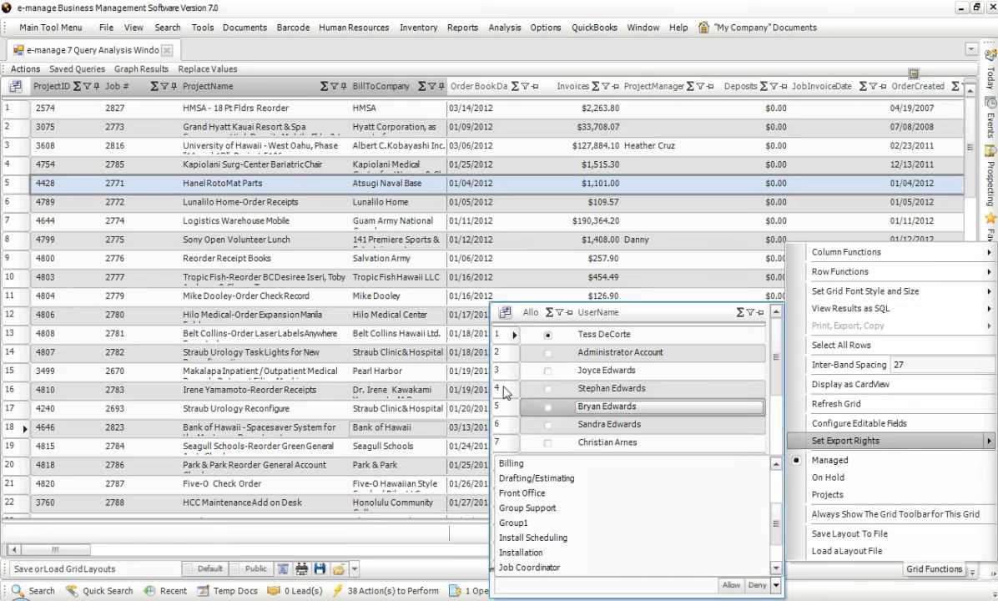
Allow grid export rights for the Administrator Account and return to the results grid
click(505, 371)
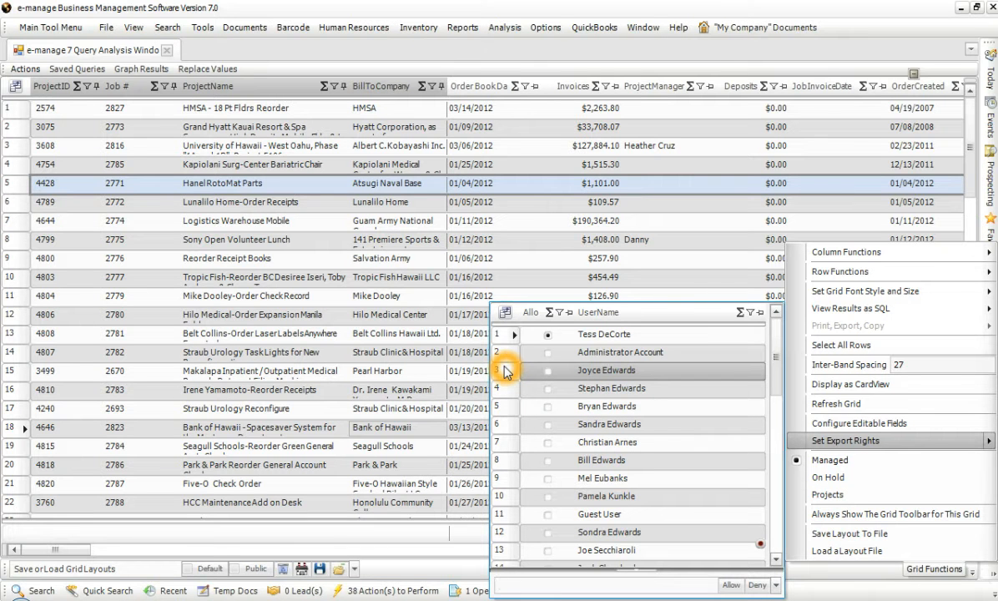
click(548, 353)
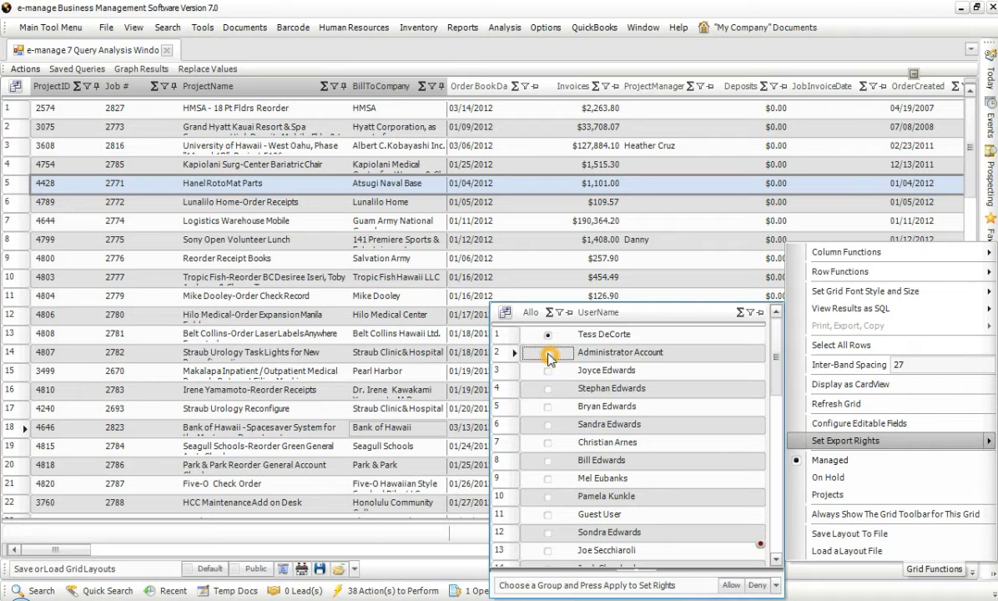
click(590, 373)
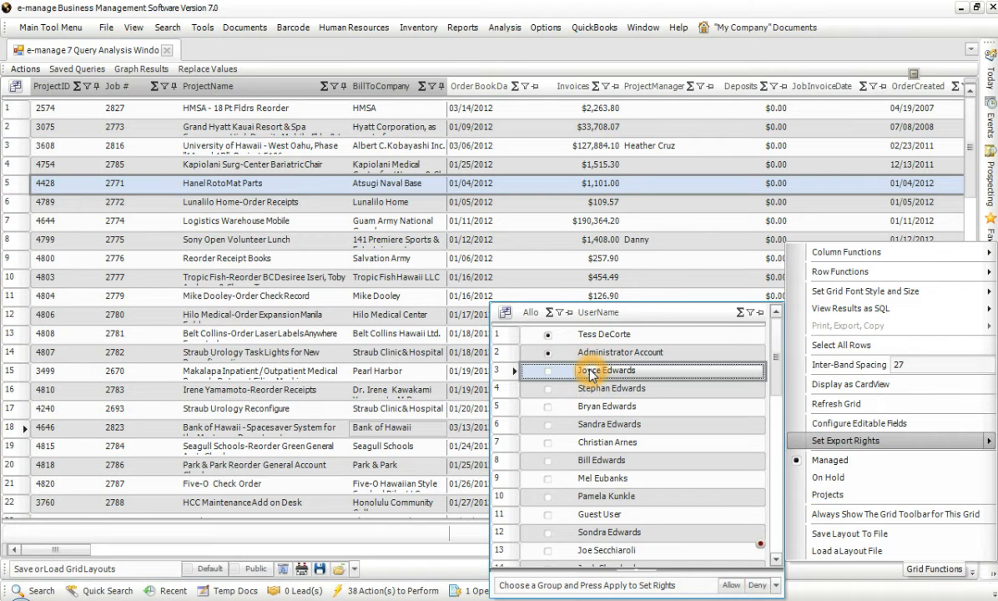
click(637, 387)
click(649, 385)
click(622, 243)
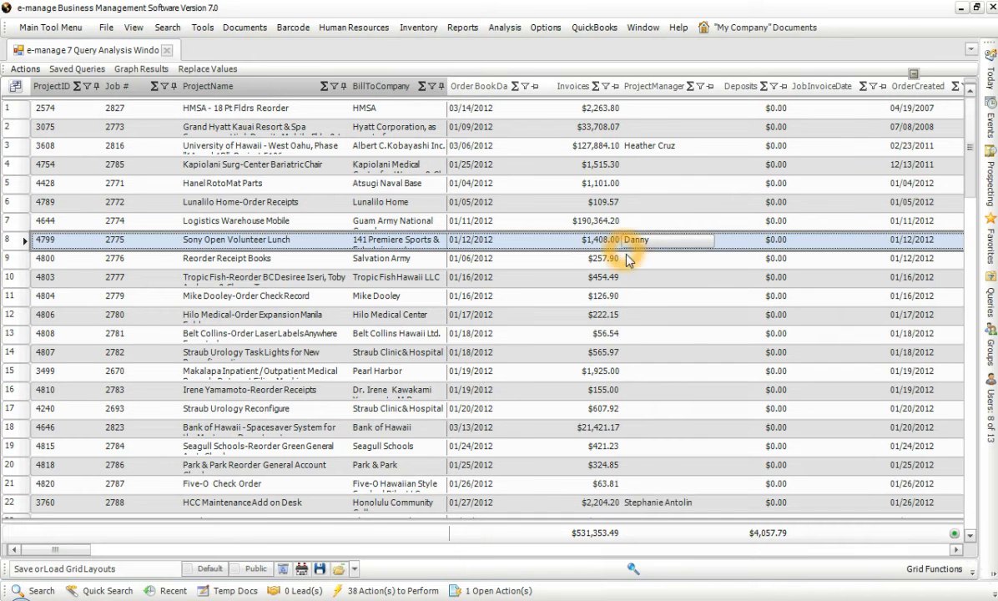
Try displaying the results grid as CardView with wider cards, and switch back to the row layout
click(933, 569)
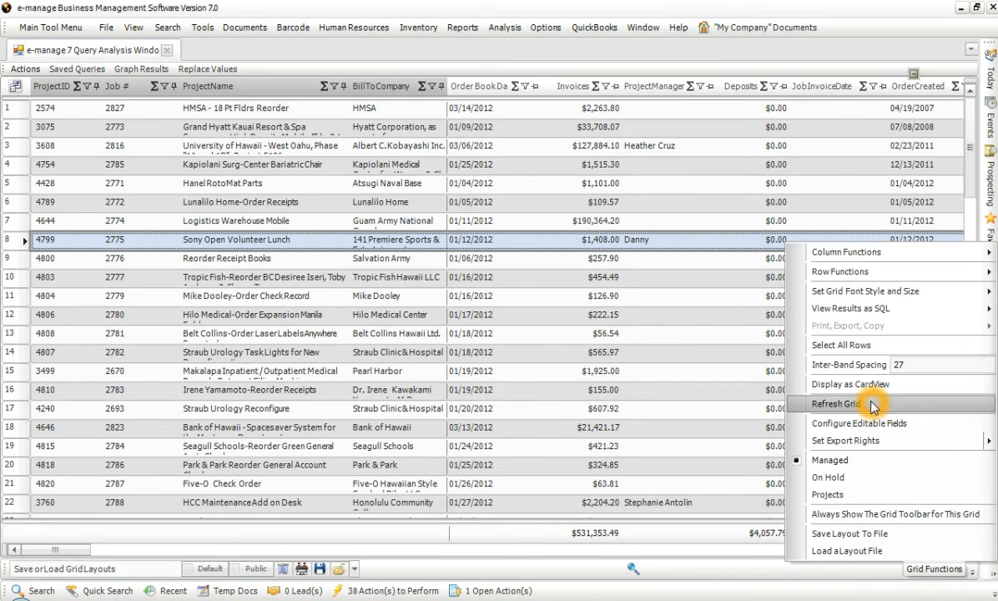
click(871, 423)
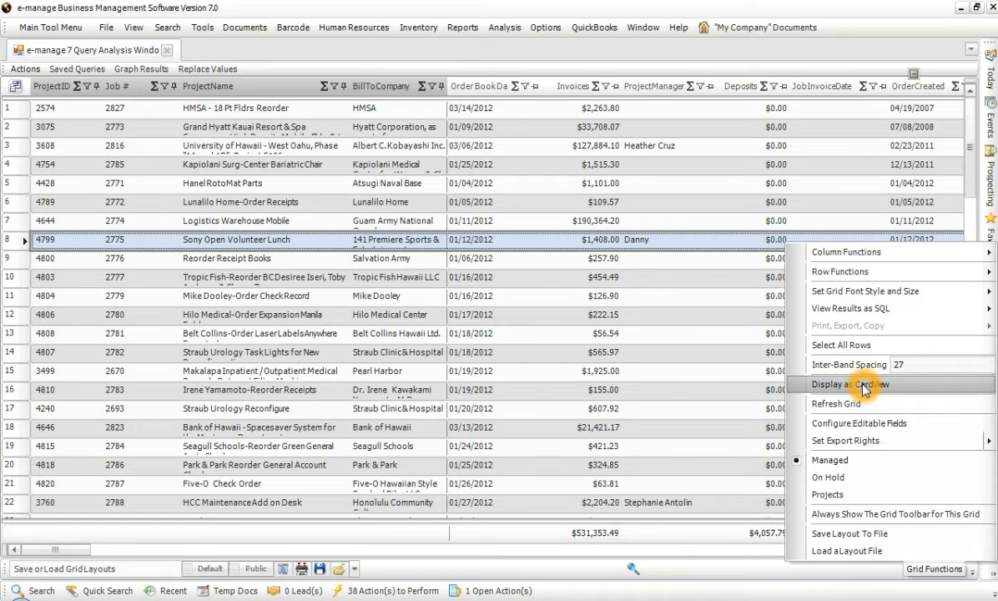
click(865, 386)
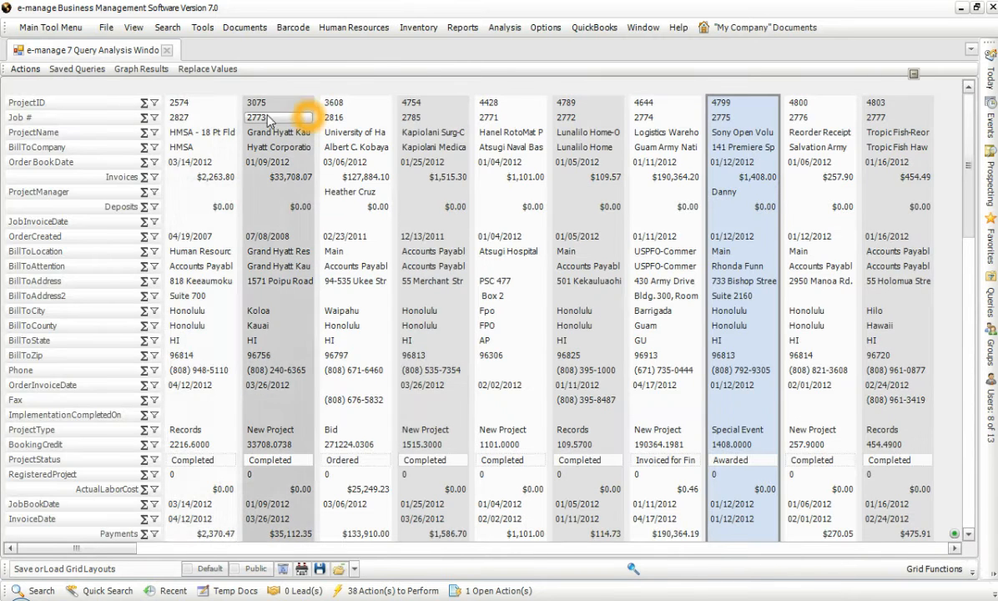
click(221, 118)
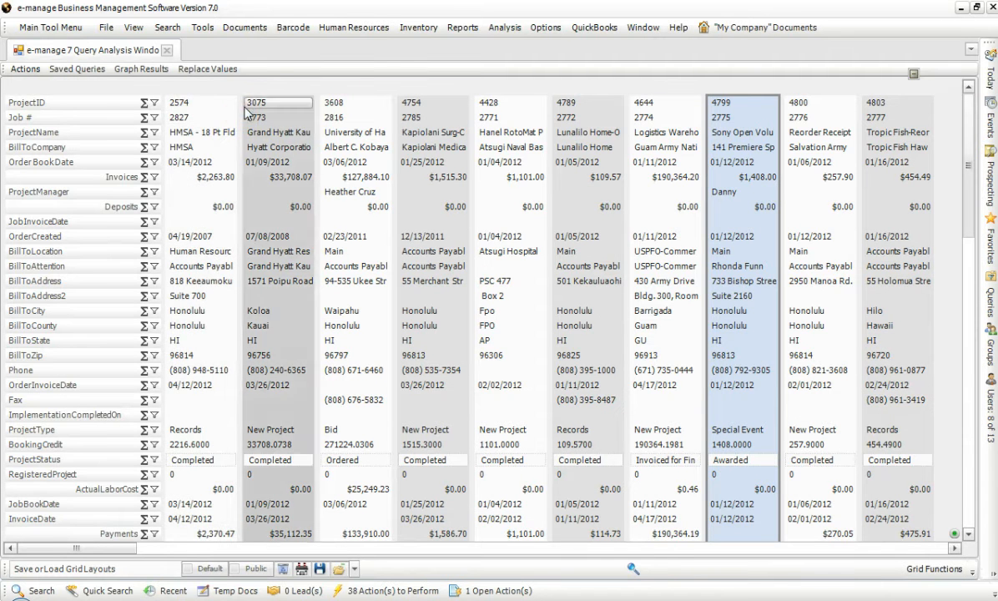
drag(237, 117, 306, 117)
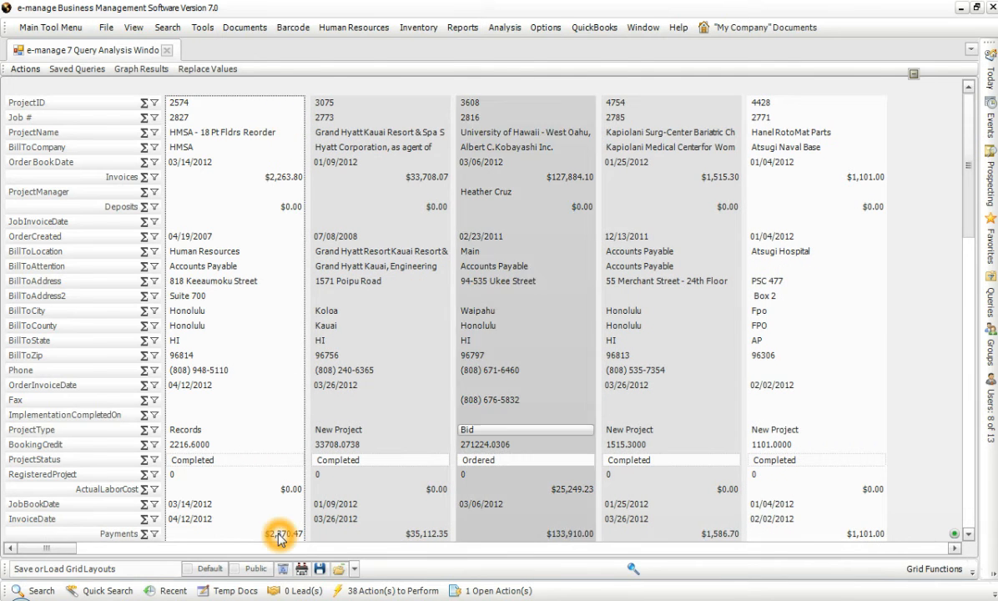
drag(46, 548, 6, 545)
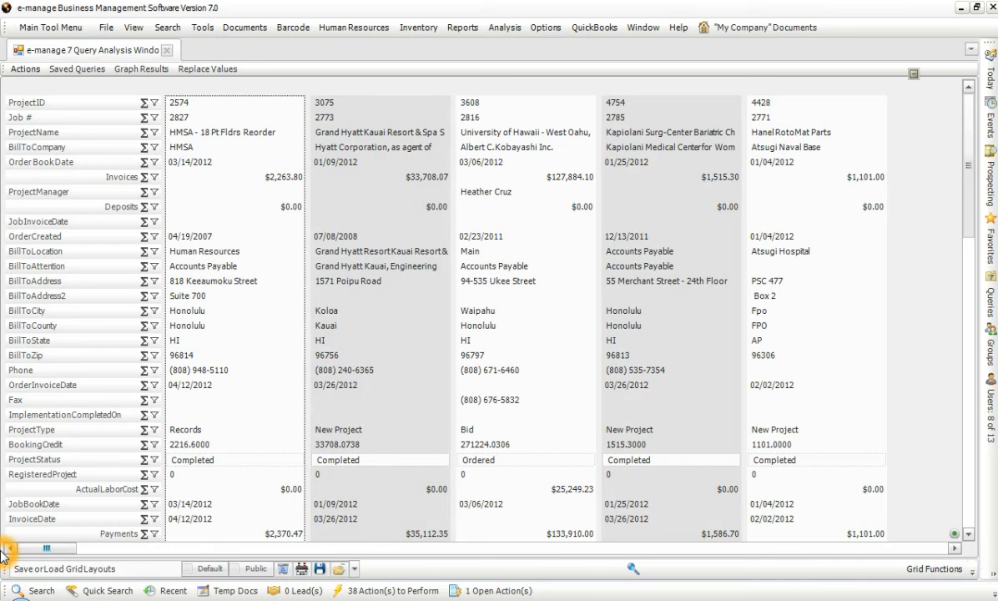
click(967, 571)
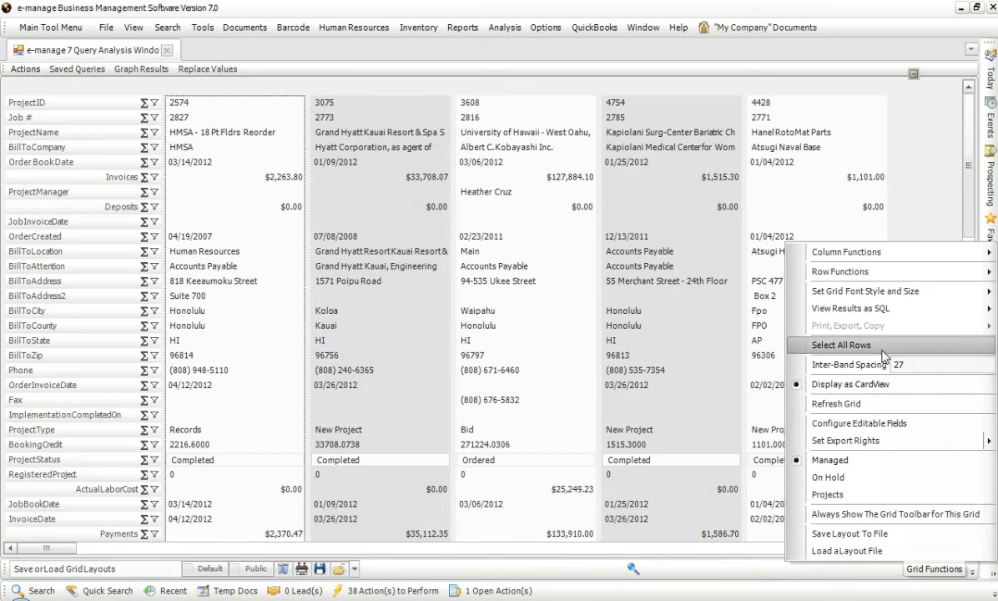
click(851, 384)
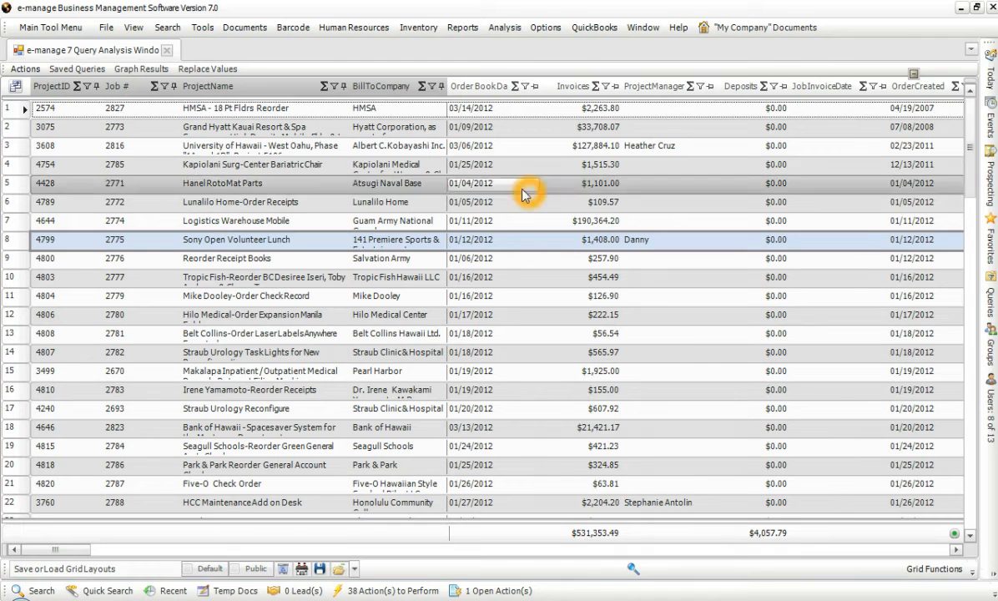
Select all rows in the results grid
click(917, 573)
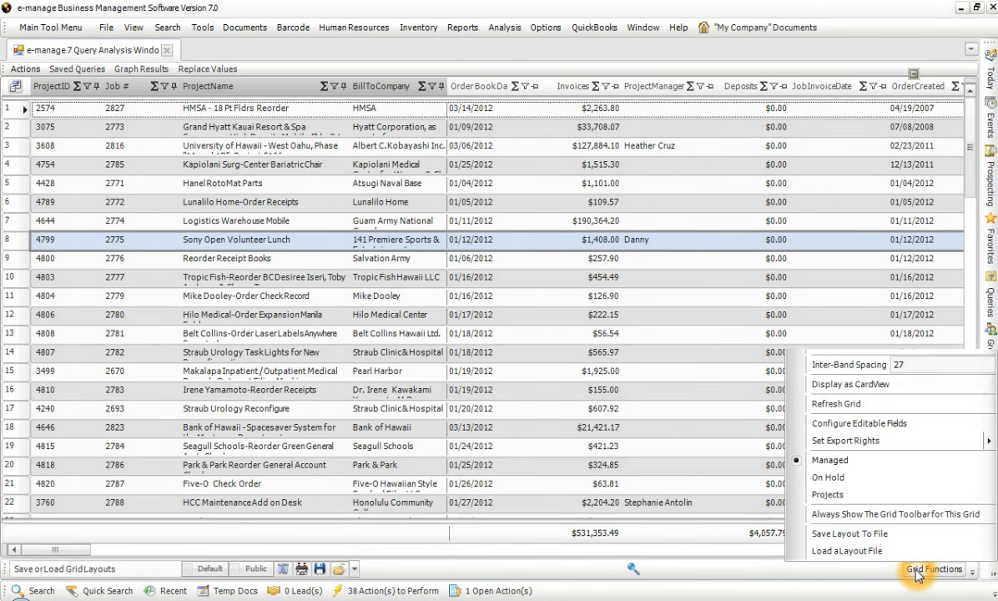
click(832, 346)
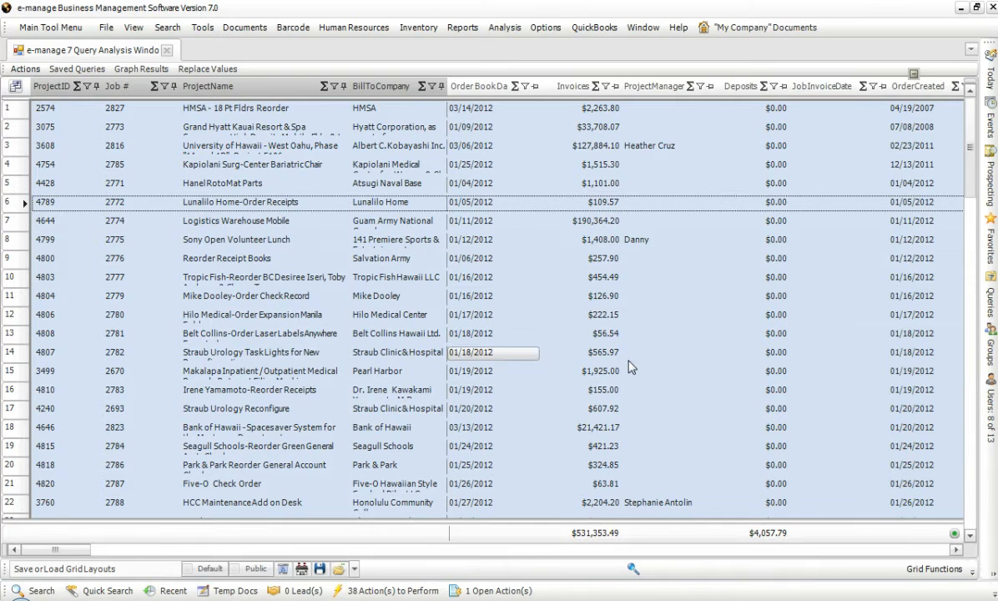
Review the available font styles and sizes for the grid without applying any
click(934, 568)
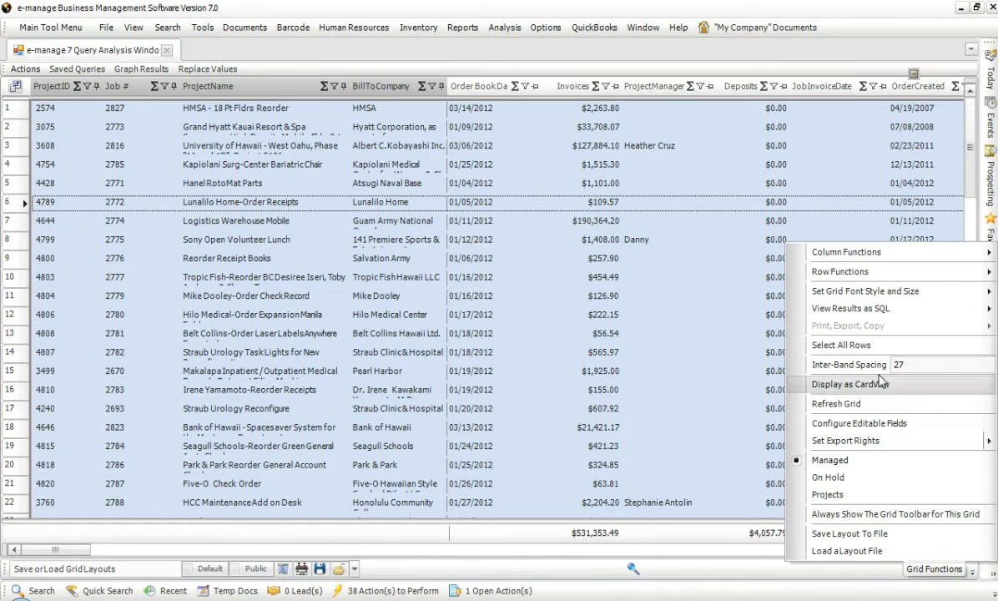
mouse_move(855, 311)
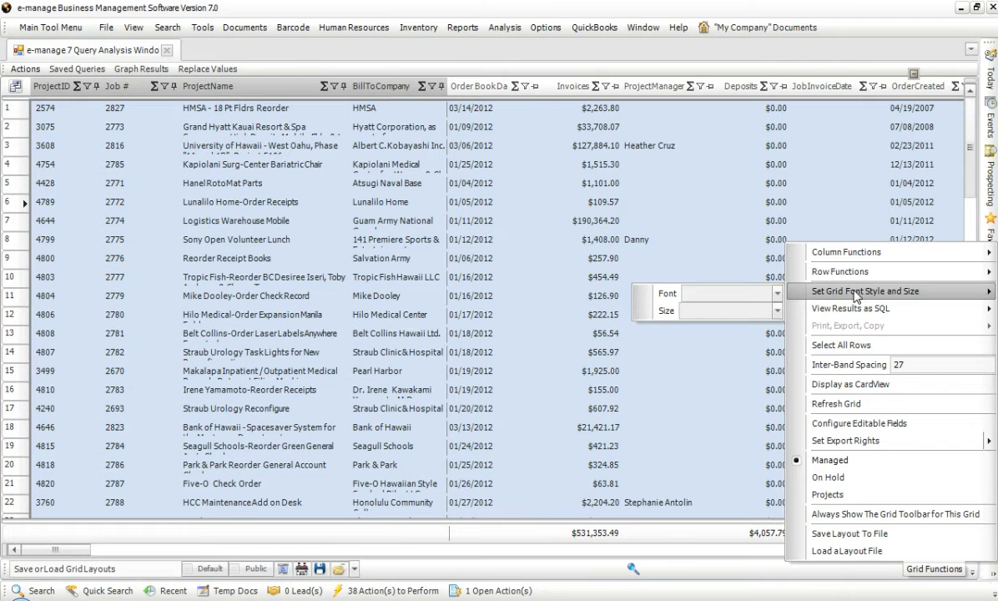
click(777, 293)
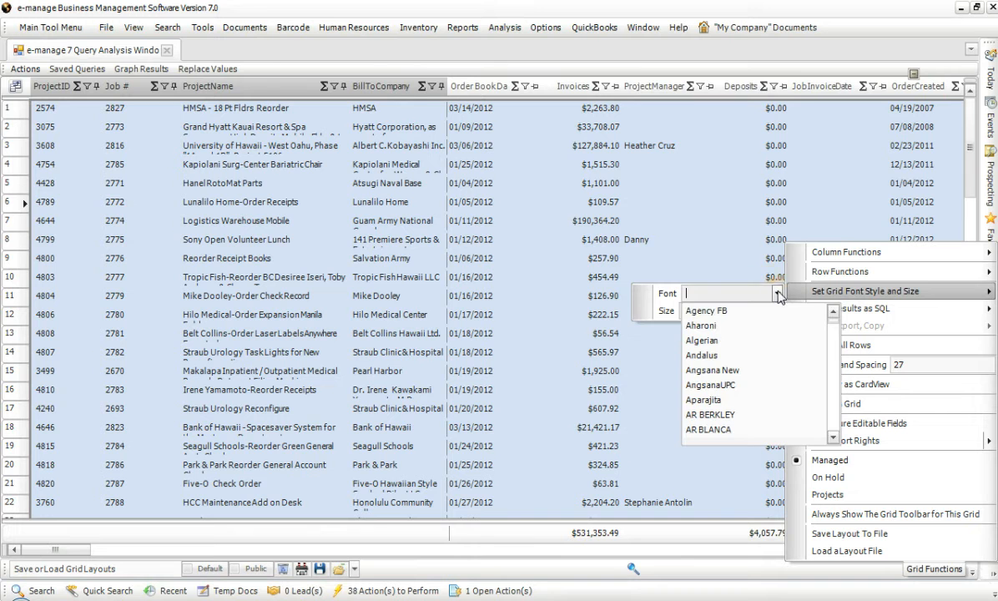
click(777, 309)
click(777, 310)
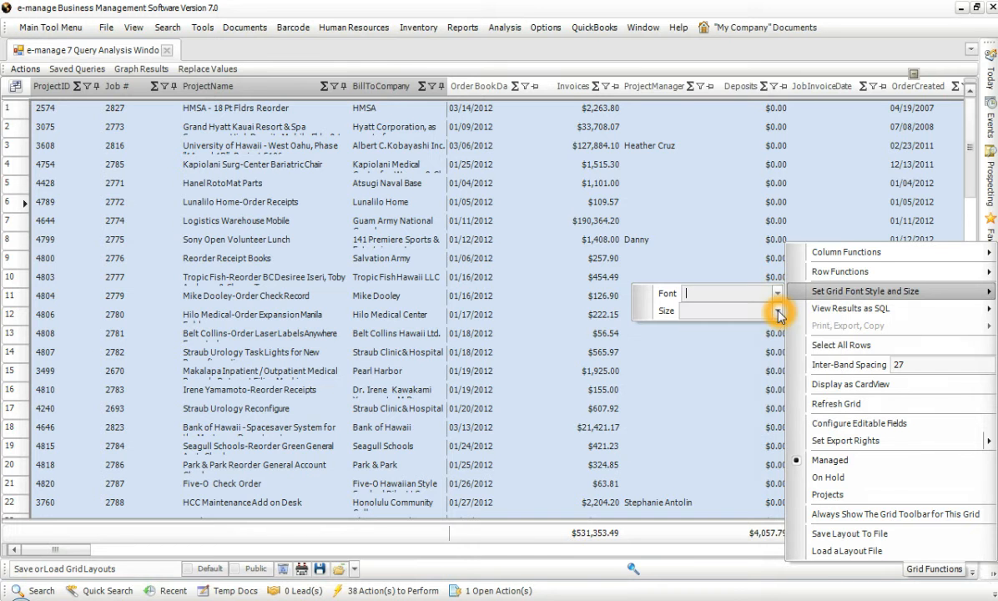
scroll(754, 366, down, 1)
click(731, 434)
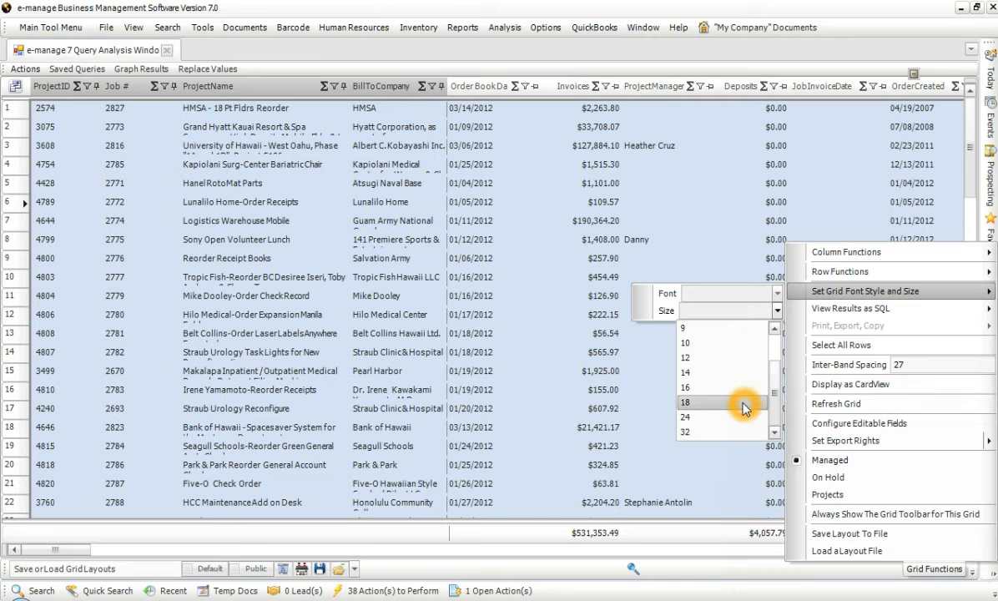
click(698, 310)
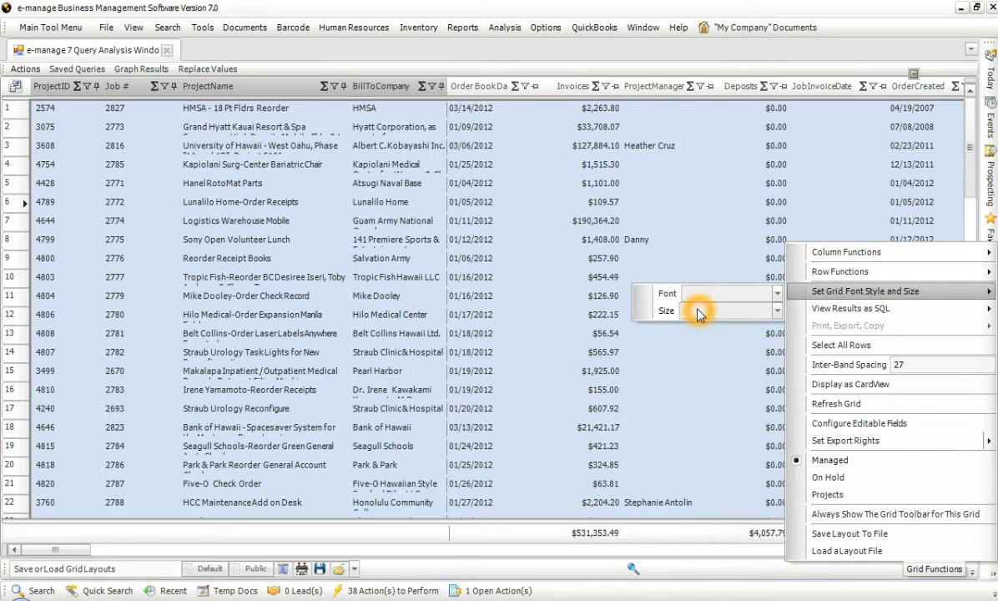
click(660, 314)
click(693, 320)
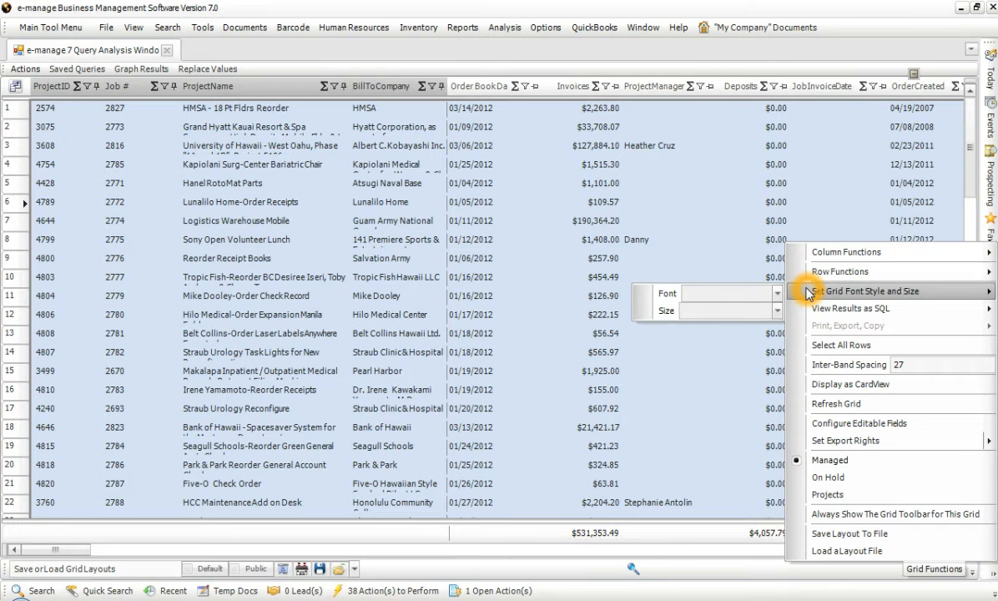
Change the header caption of the OrderName column to "Order Name"
click(847, 253)
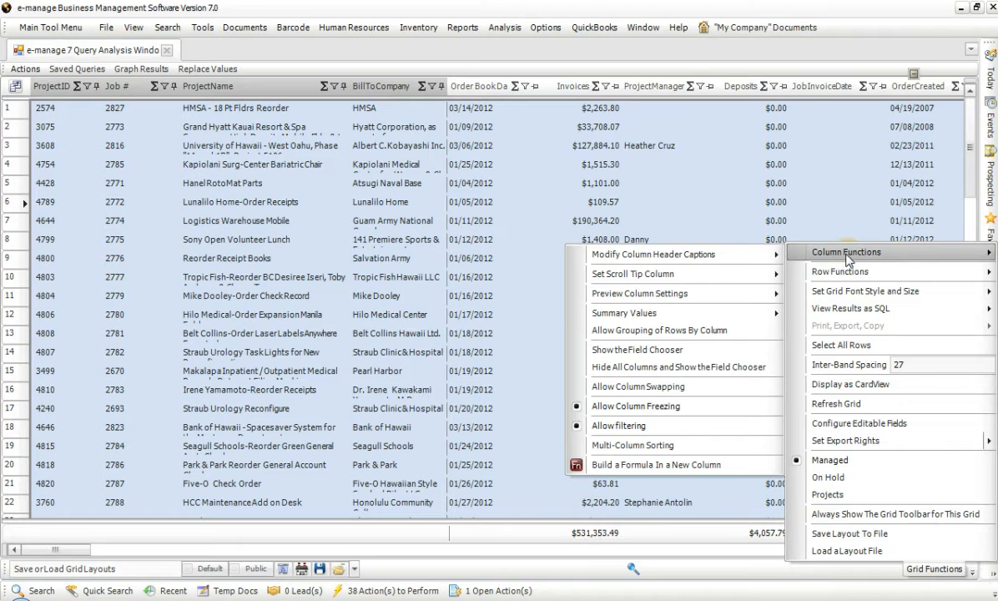
click(717, 254)
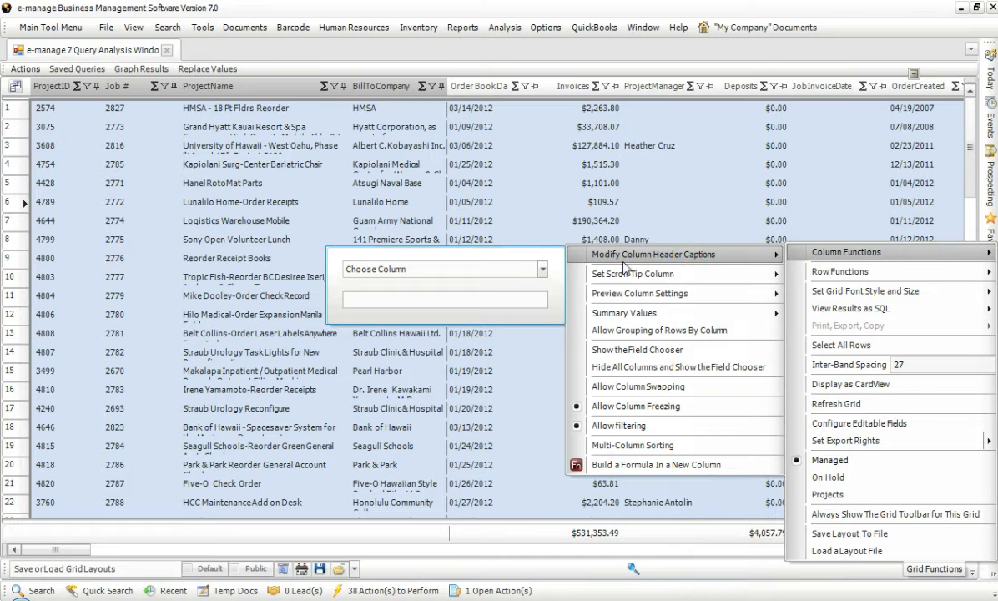
click(474, 268)
click(467, 271)
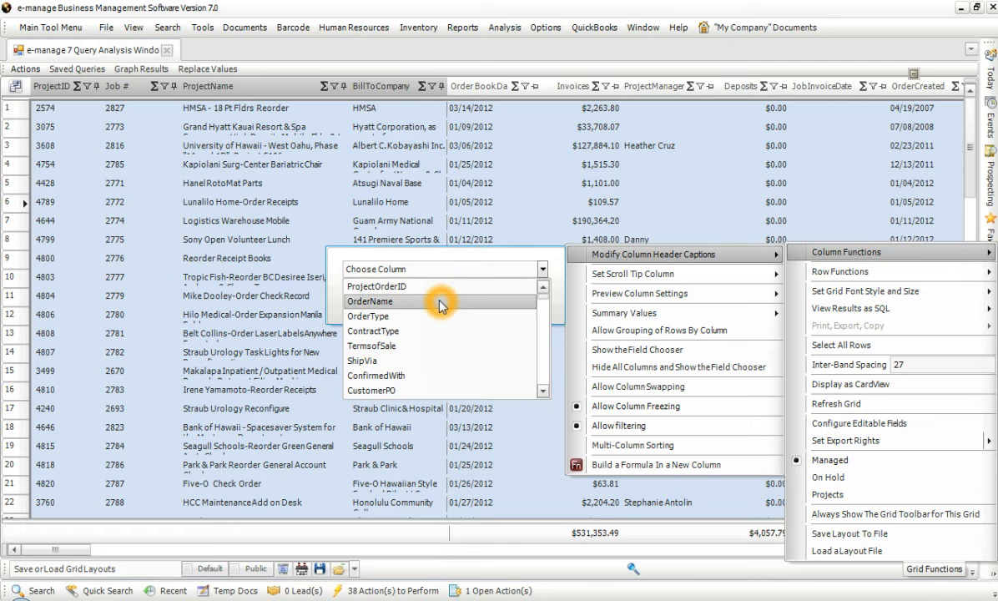
click(441, 305)
click(371, 300)
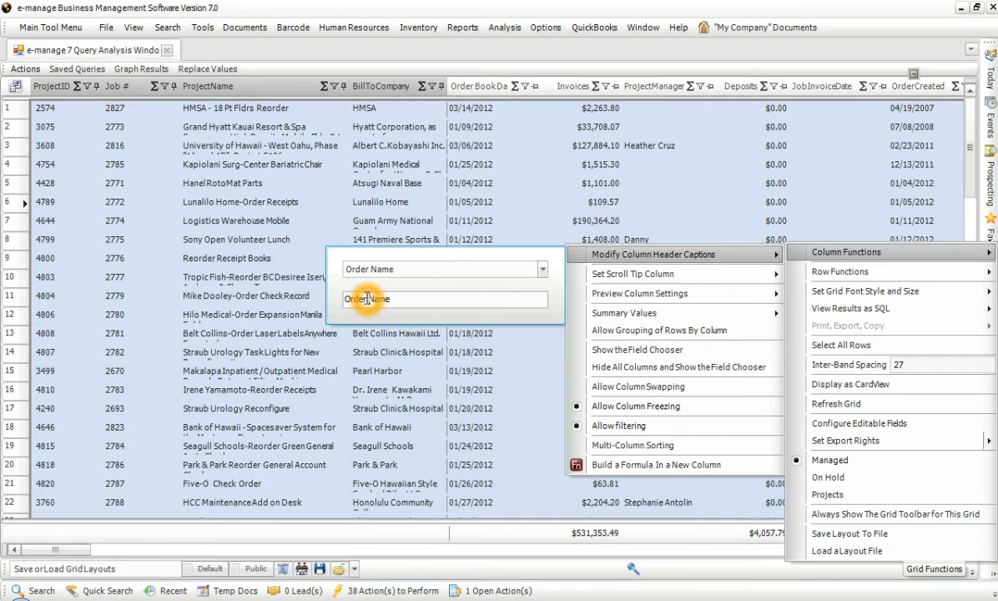
Change the header caption of the BillToCompany column to "Bill To Company"
click(542, 269)
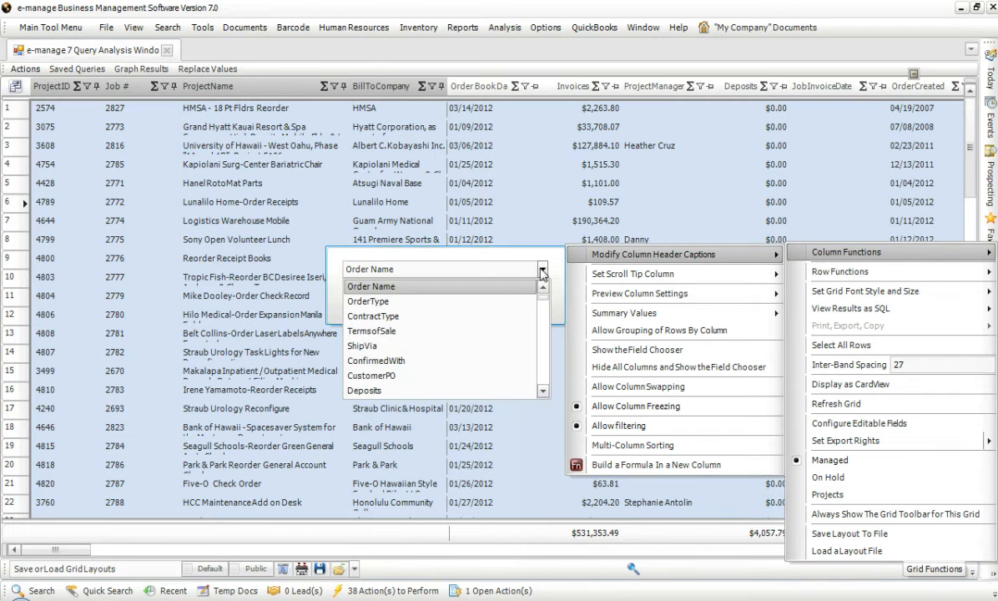
scroll(473, 310, down, 5)
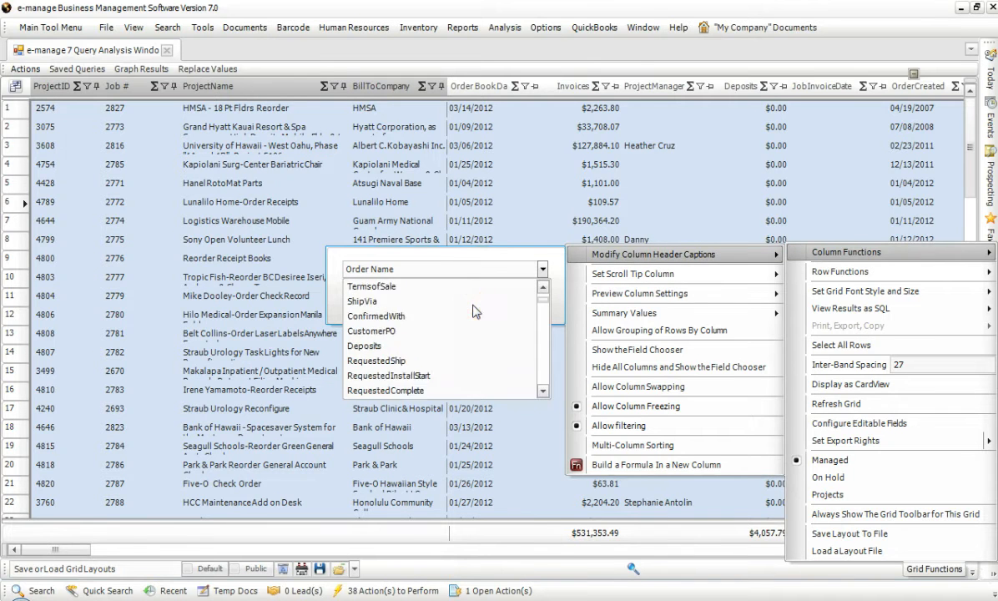
scroll(467, 350, up, 1)
click(411, 301)
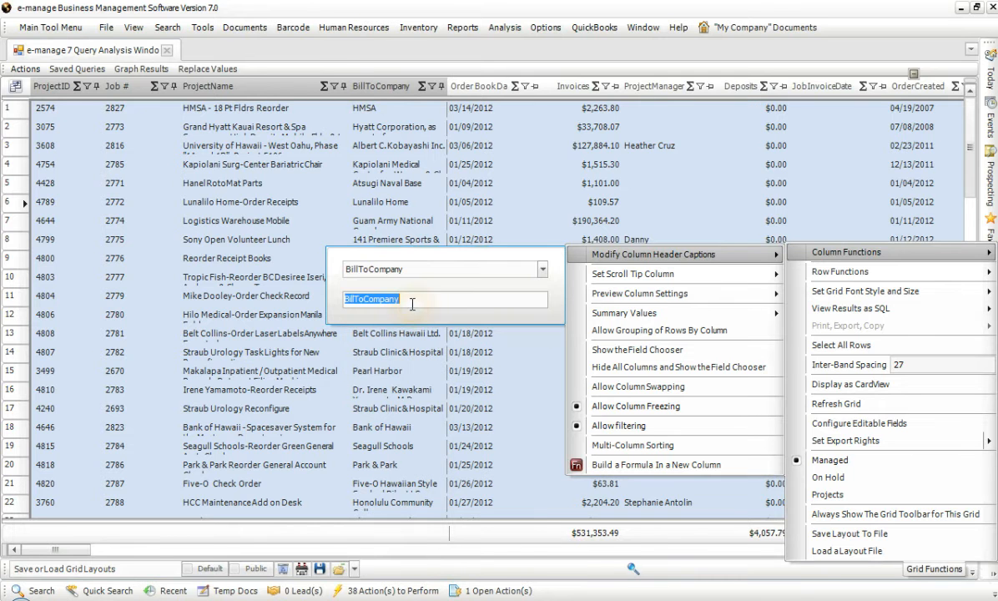
click(356, 298)
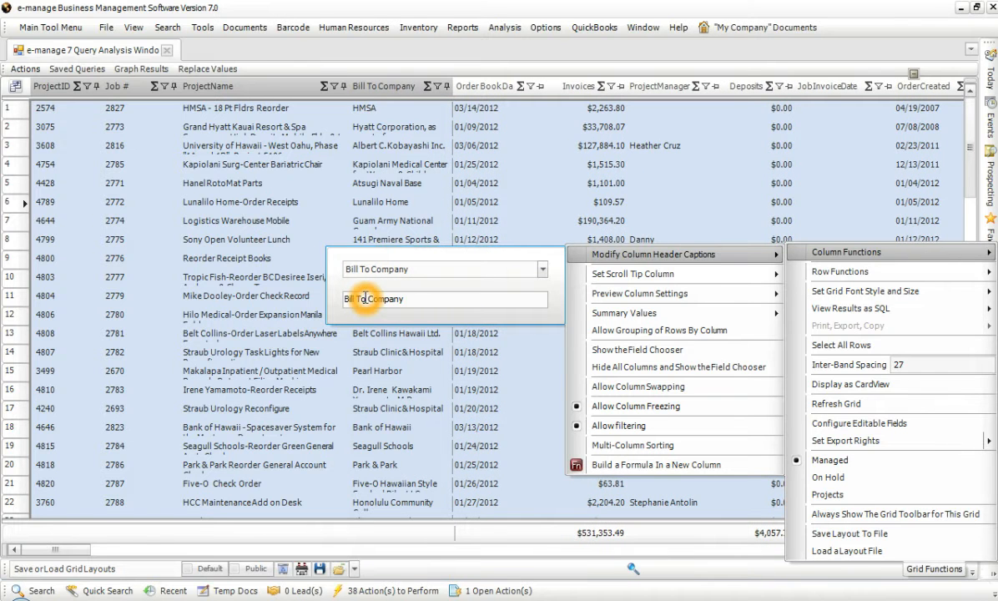
click(451, 271)
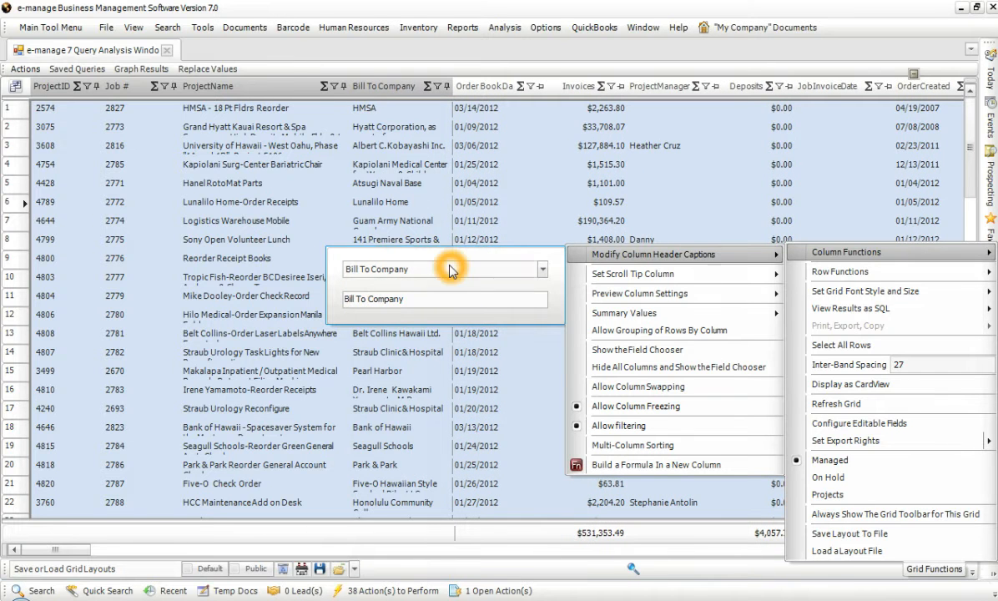
click(450, 269)
scroll(443, 341, down, 10)
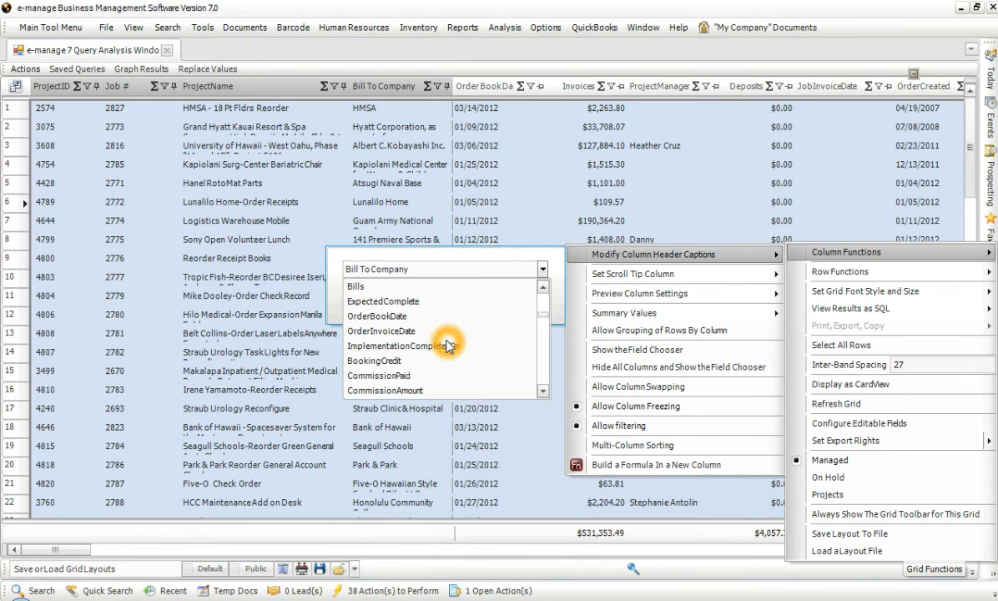
scroll(447, 345, down, 6)
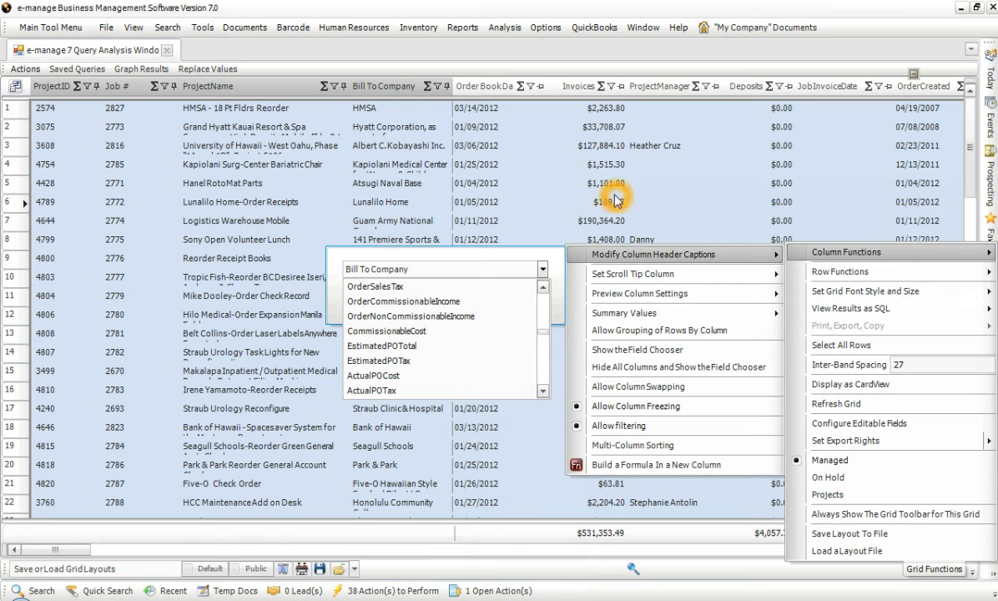
Set BillToCompany as the grid's scroll tip column and sort the rows by that column in ascending order
mouse_move(761, 282)
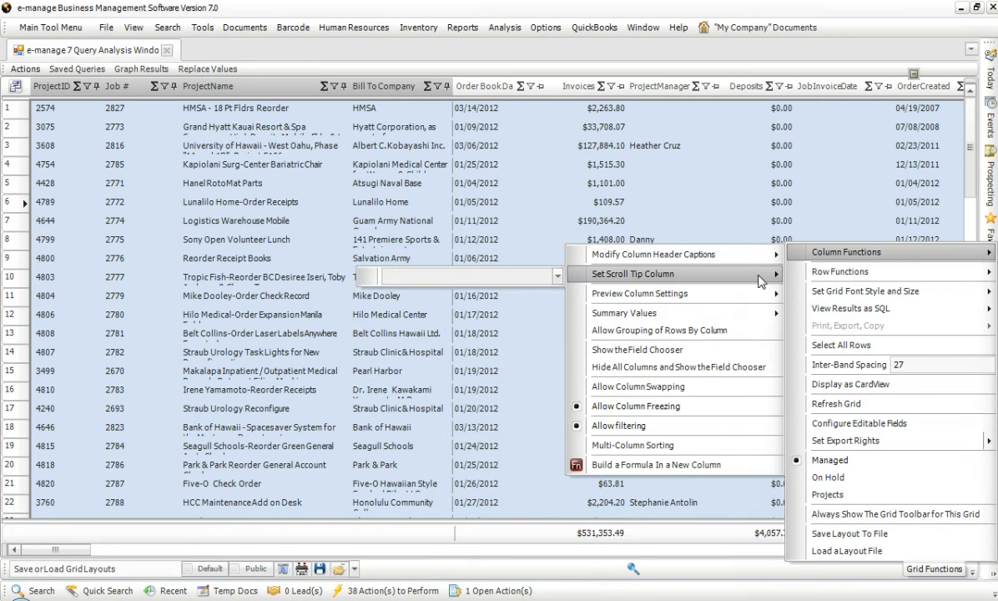
click(558, 276)
scroll(483, 347, down, 2)
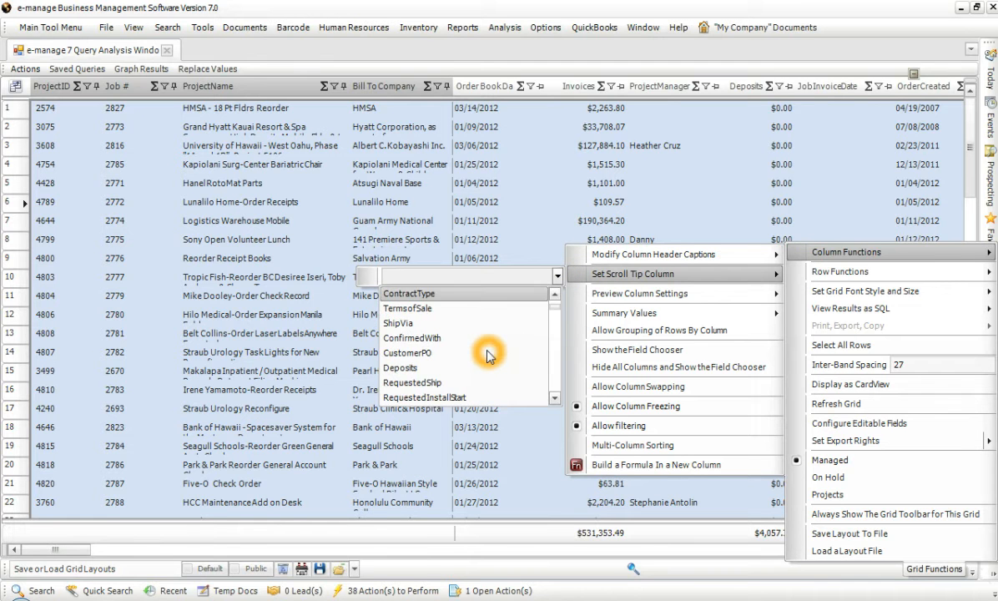
scroll(488, 355, down, 3)
scroll(489, 357, down, 8)
scroll(487, 361, down, 2)
scroll(486, 361, up, 8)
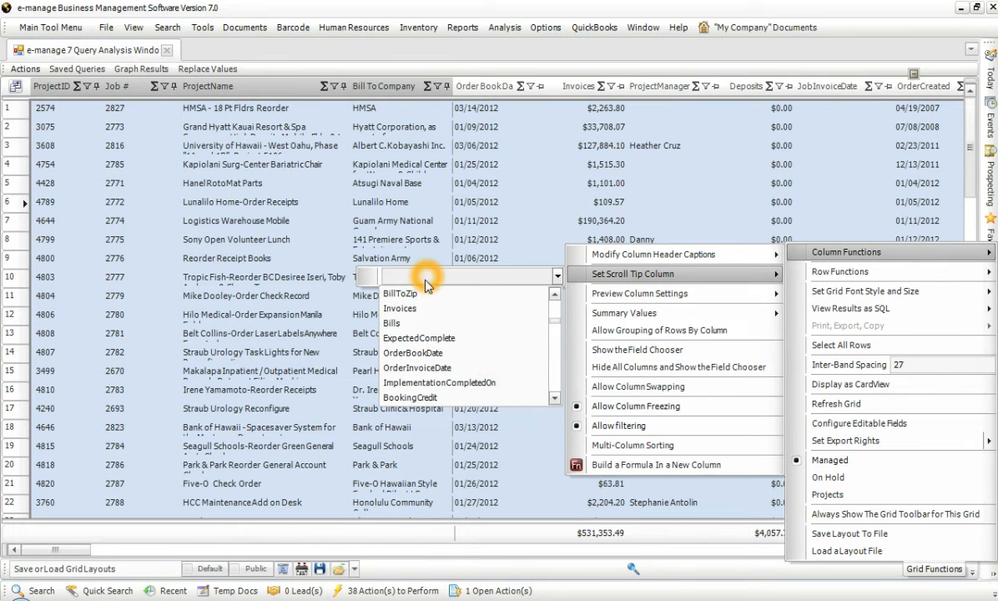
scroll(417, 334, up, 5)
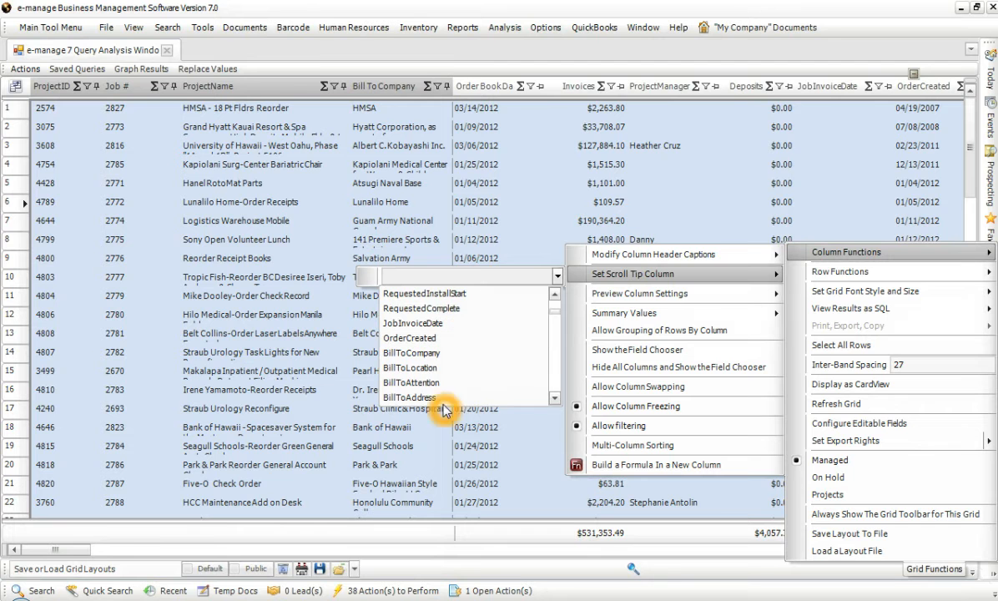
click(427, 354)
click(516, 221)
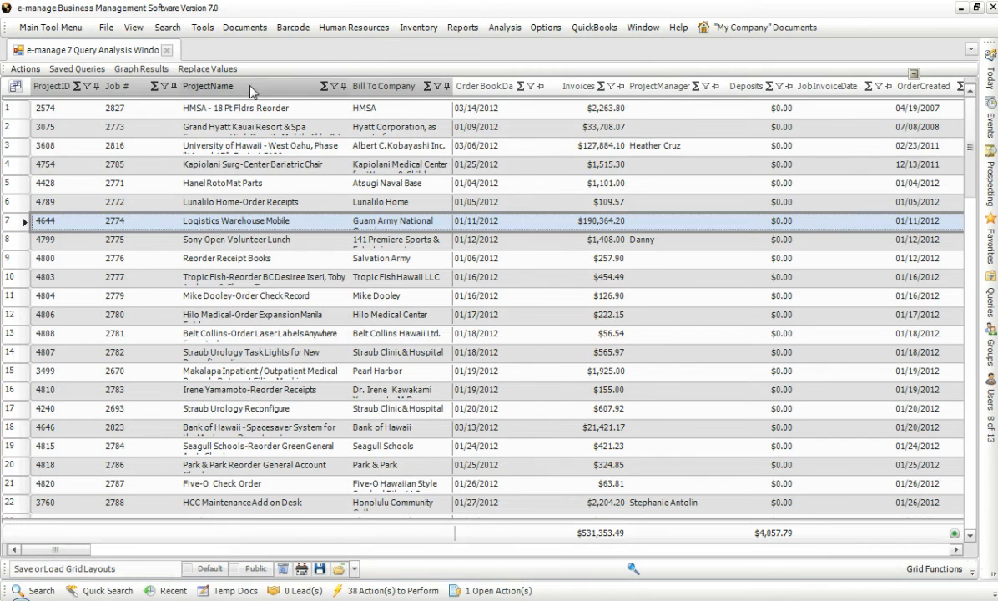
click(350, 89)
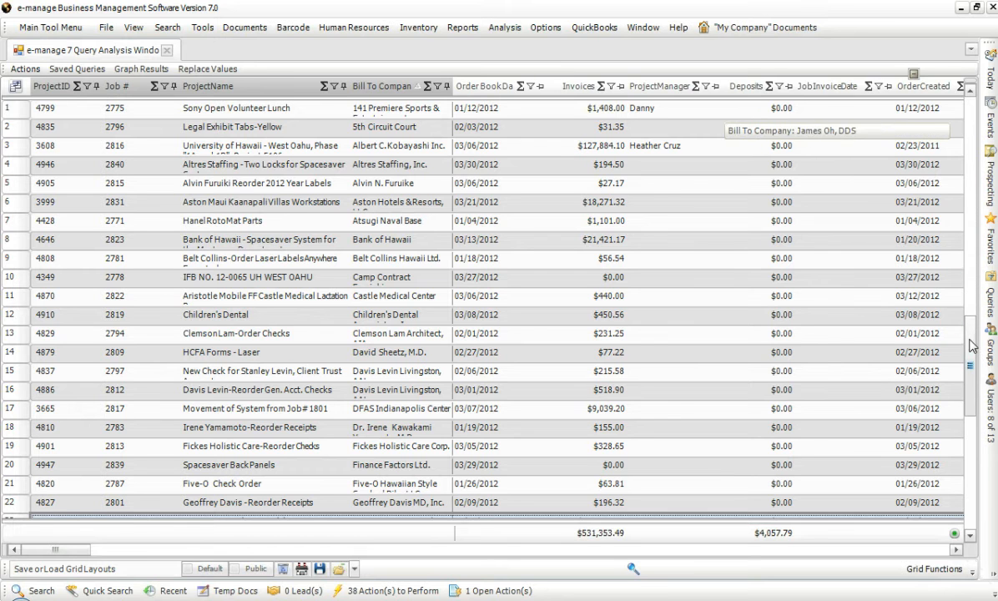
Set ProjectScope as the preview column shown beneath each row of the results grid
click(928, 570)
mouse_move(831, 253)
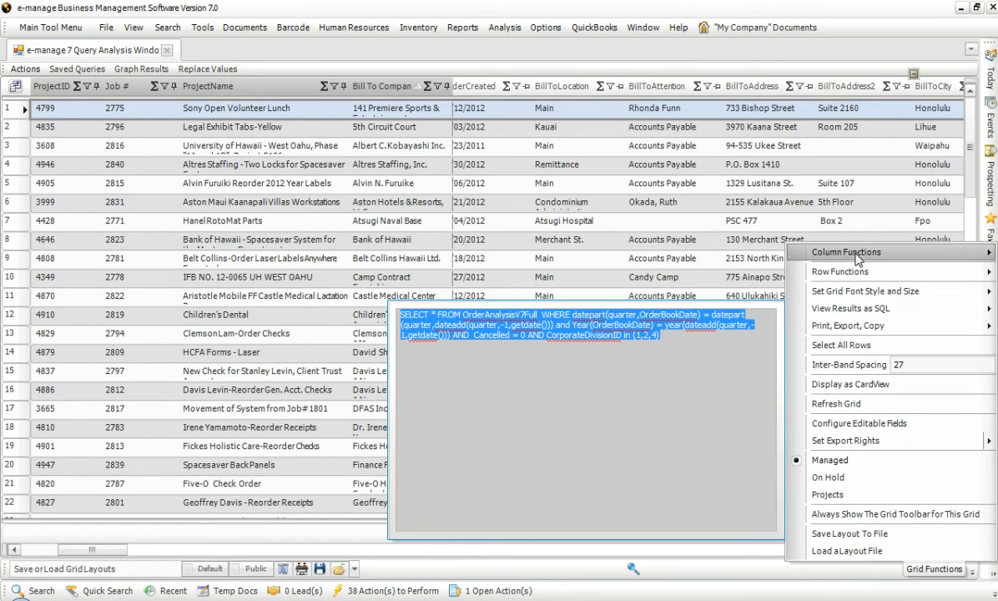
mouse_move(855, 254)
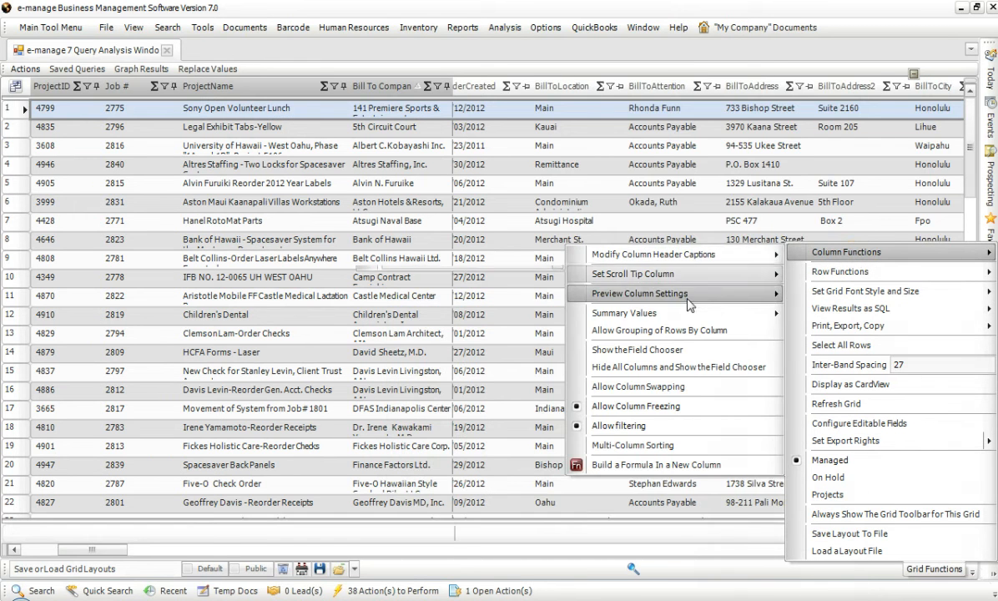
mouse_move(685, 298)
click(557, 296)
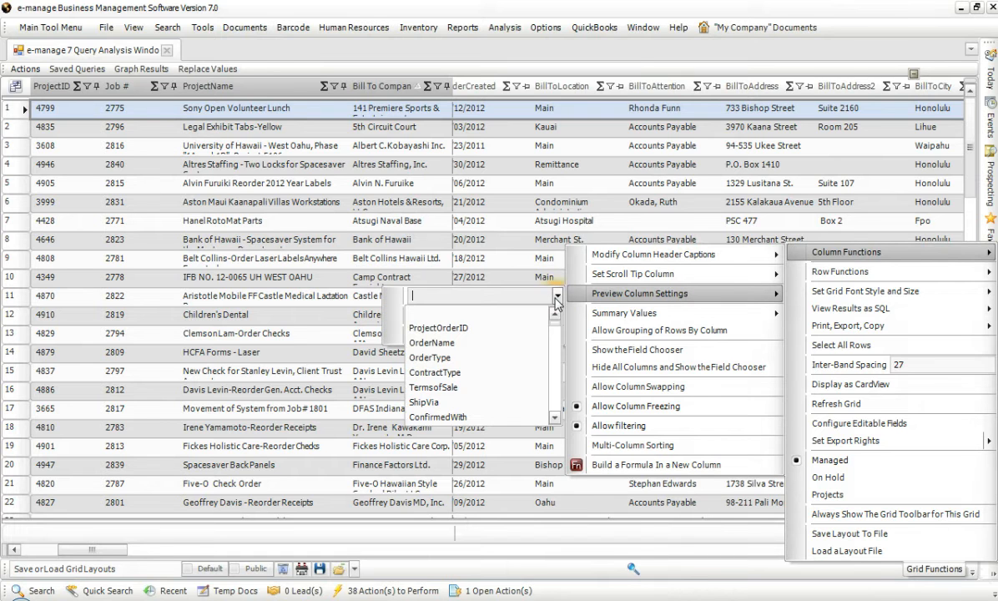
scroll(517, 350, down, 3)
scroll(523, 354, down, 1)
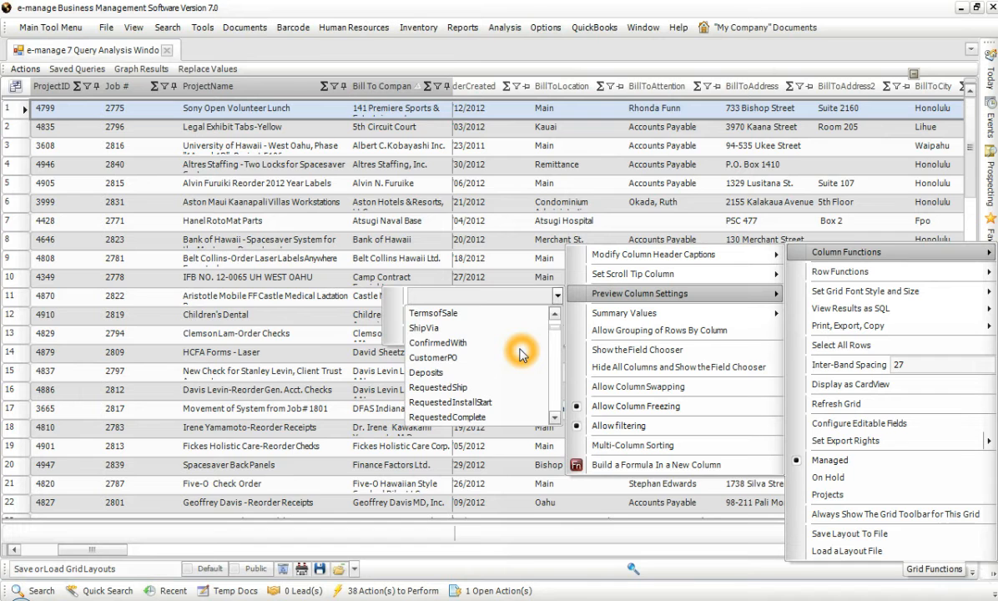
text(Pr)
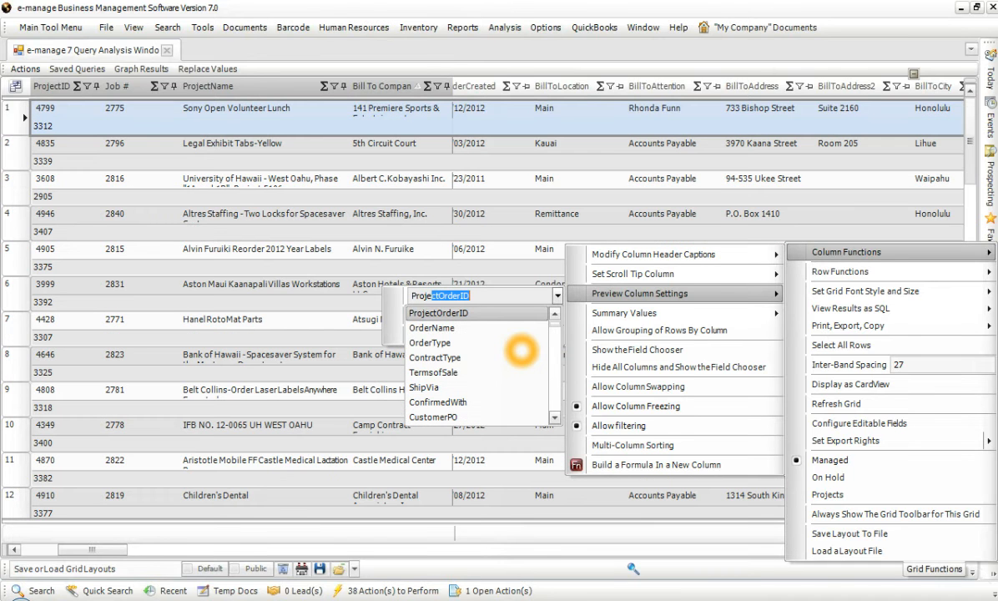
text(ojectScop)
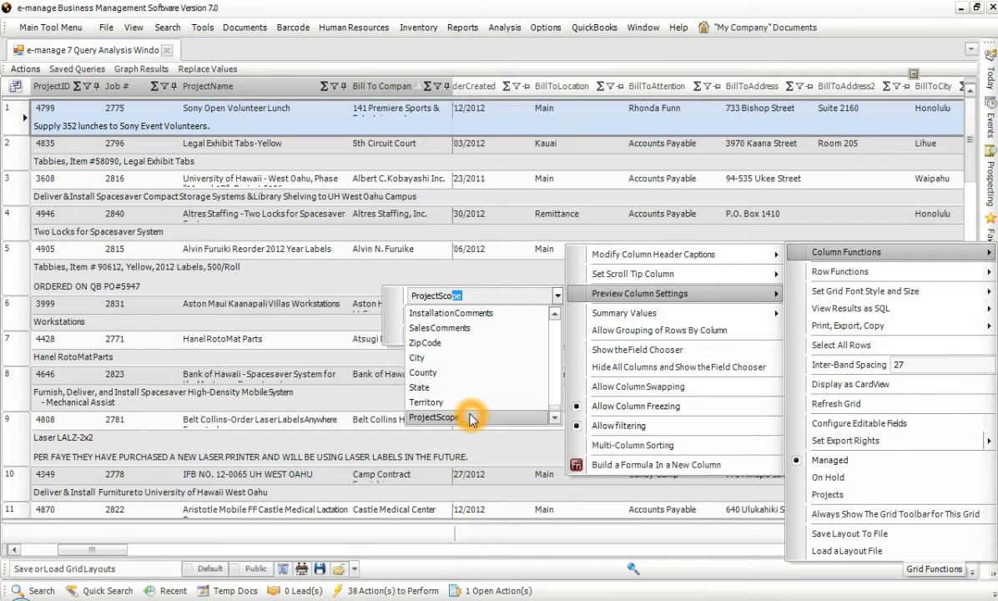
click(470, 418)
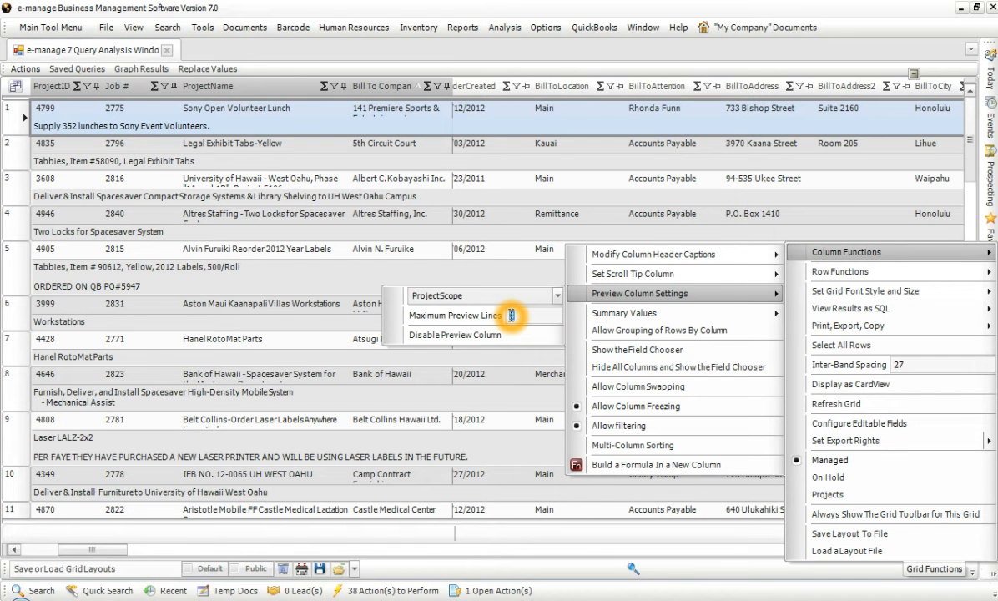
key(Return)
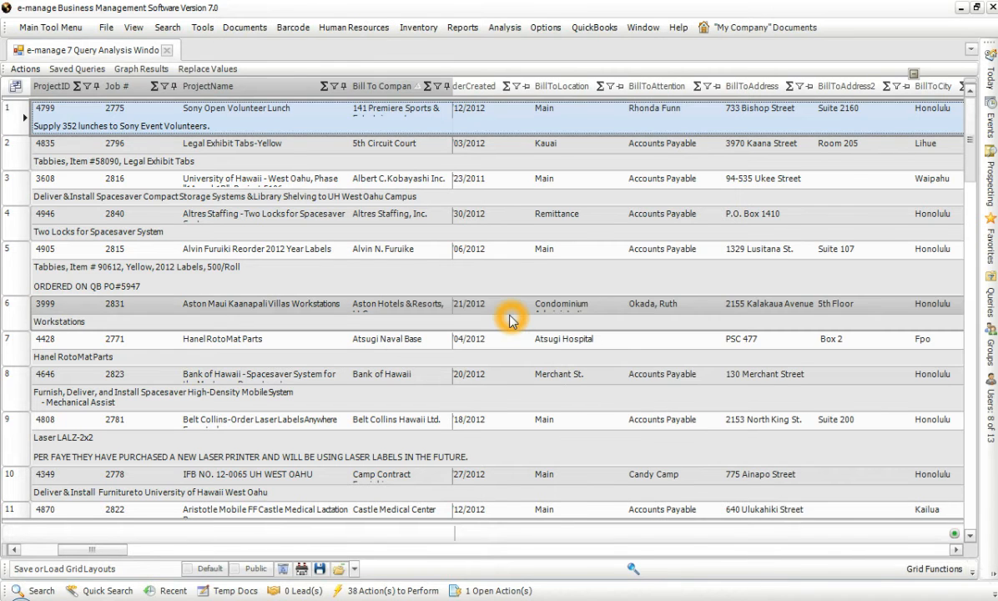
click(603, 377)
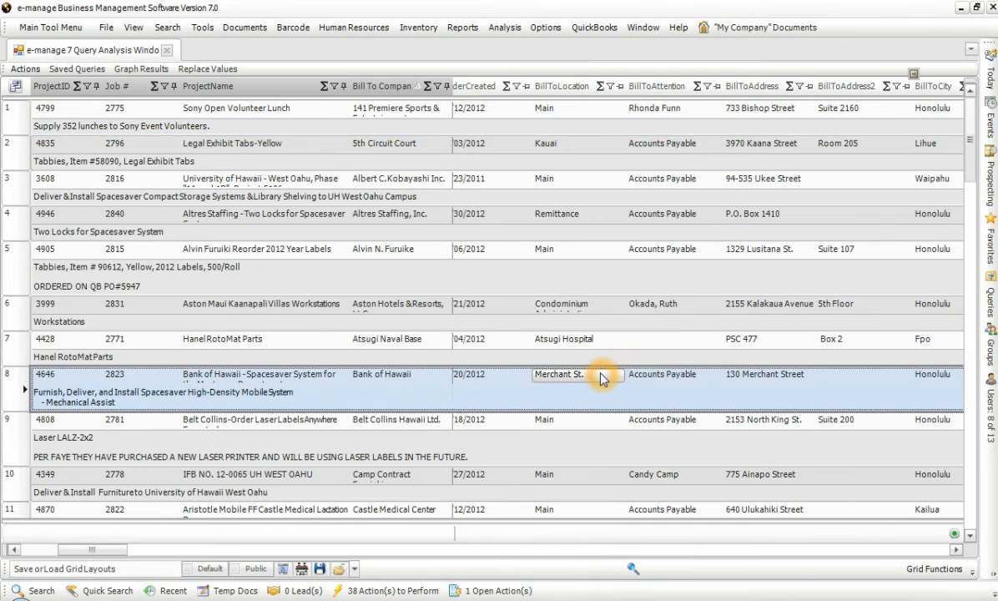
scroll(603, 377, down, 4)
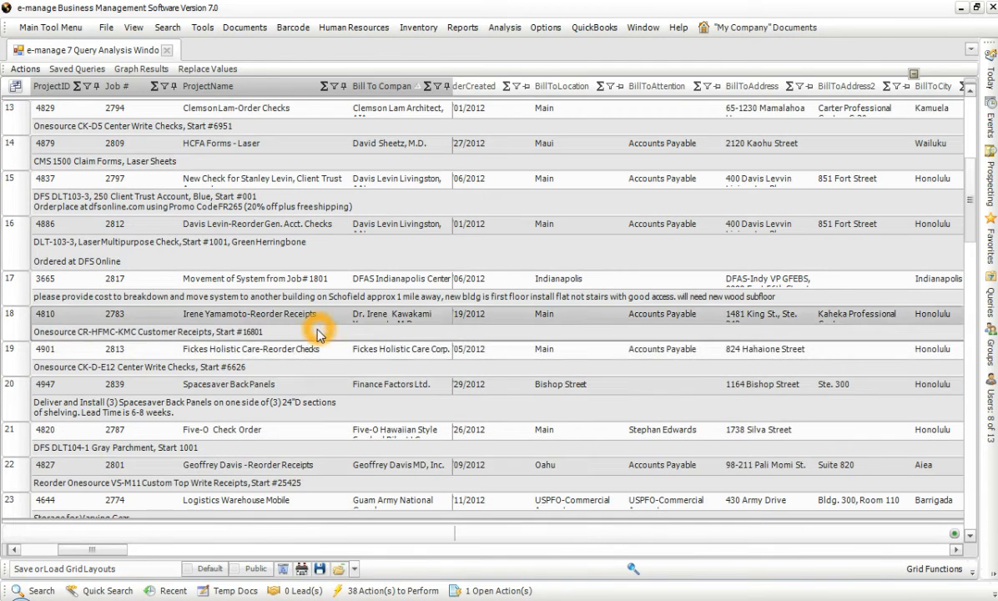
Disable the preview column in the results grid
click(934, 568)
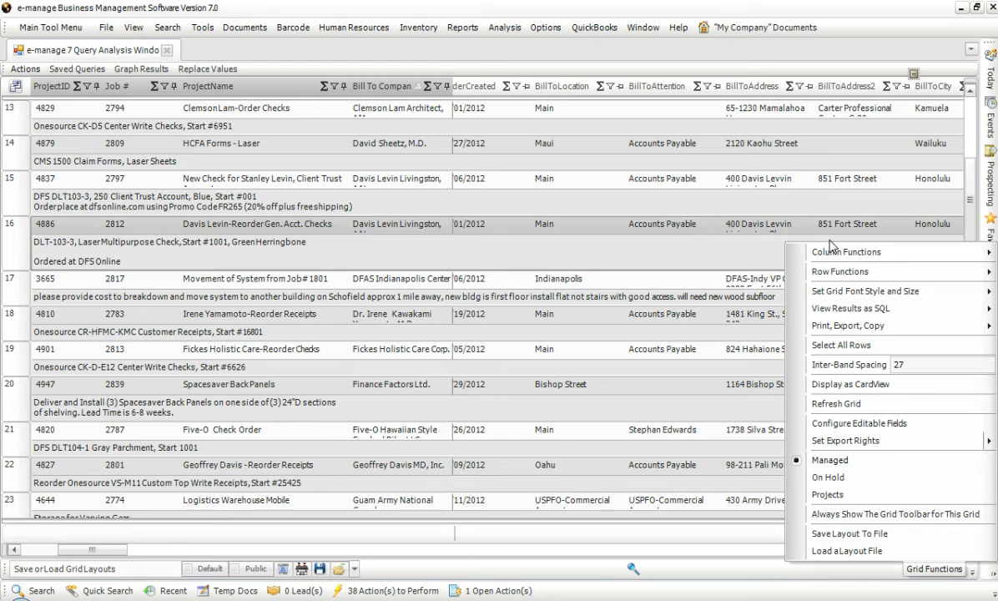
mouse_move(835, 251)
mouse_move(659, 293)
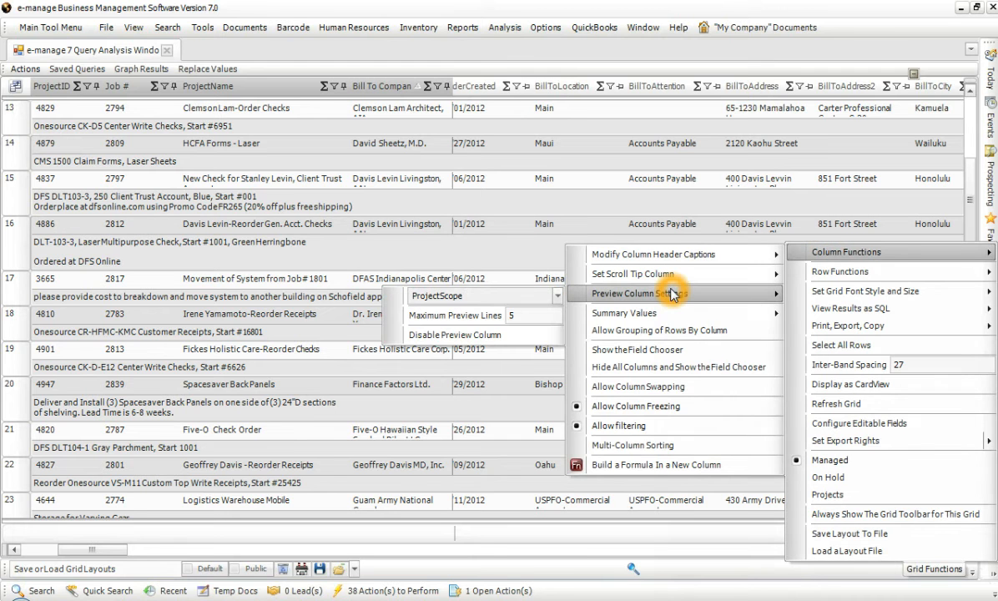
click(479, 336)
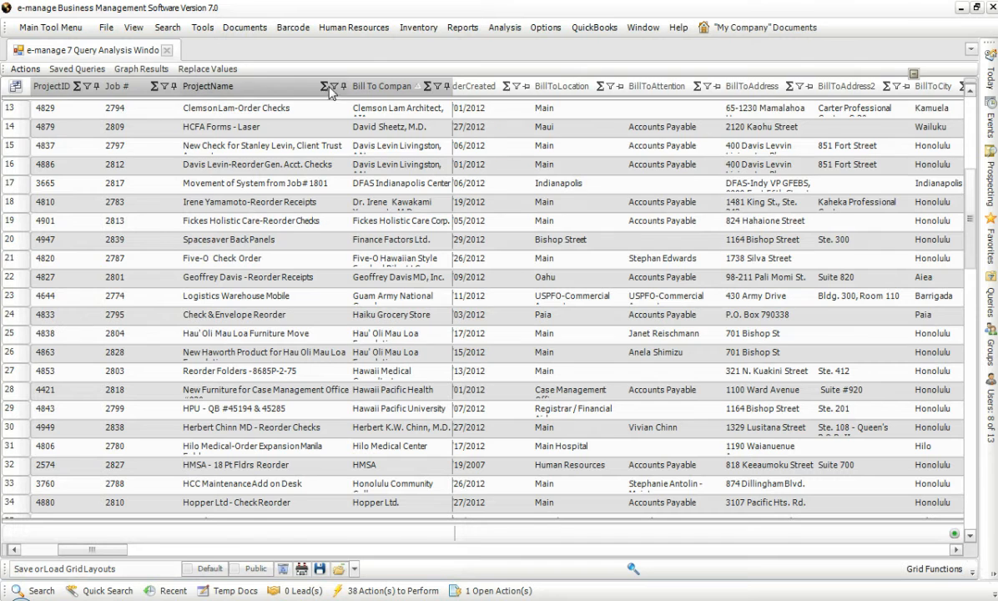
Turn off summaries of numeric data for the grid columns and check the Invoices and Deposits columns
click(934, 568)
click(853, 250)
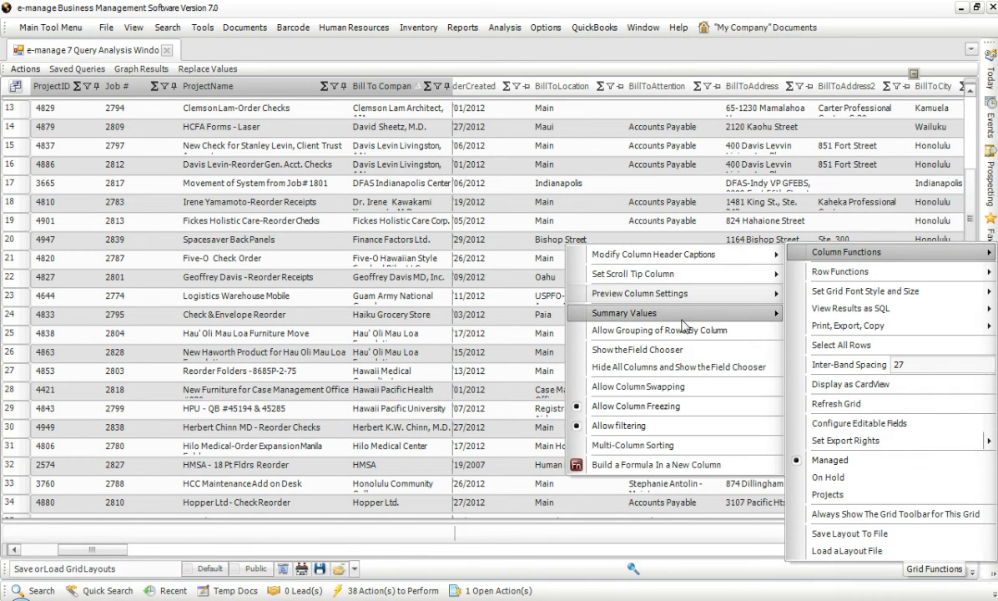
mouse_move(615, 314)
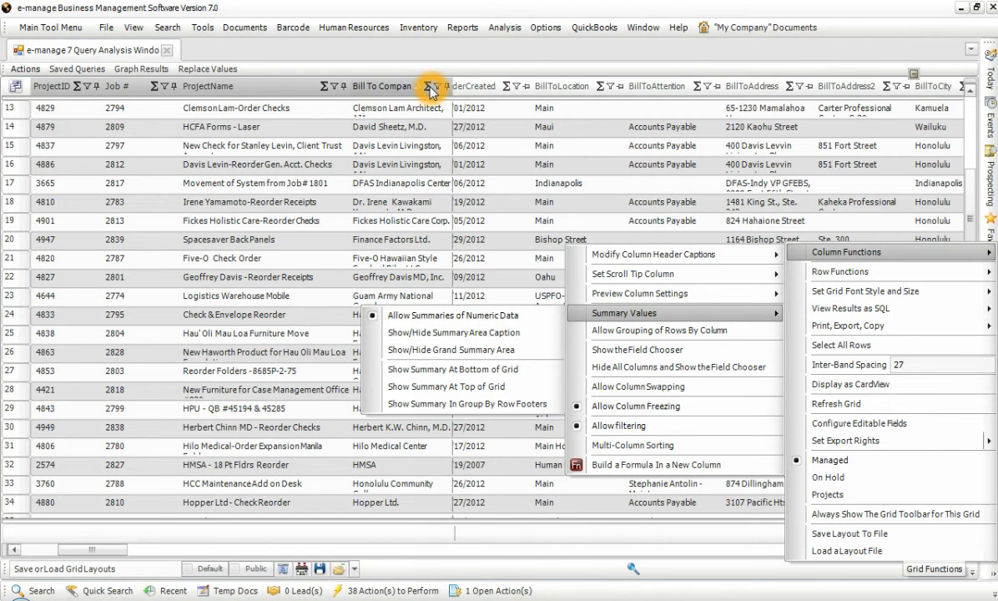
click(425, 322)
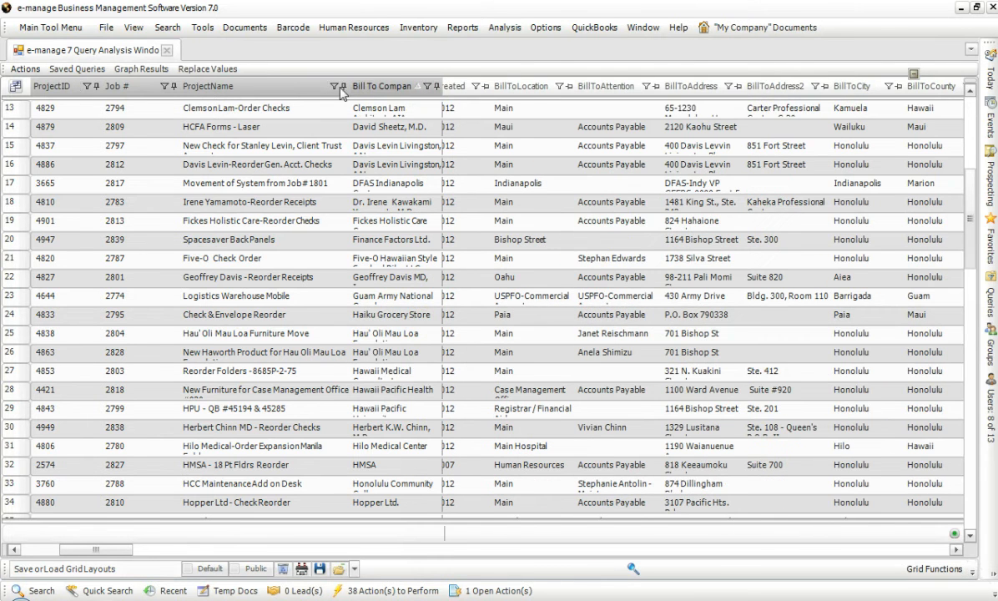
drag(125, 549, 480, 551)
drag(551, 584, 58, 566)
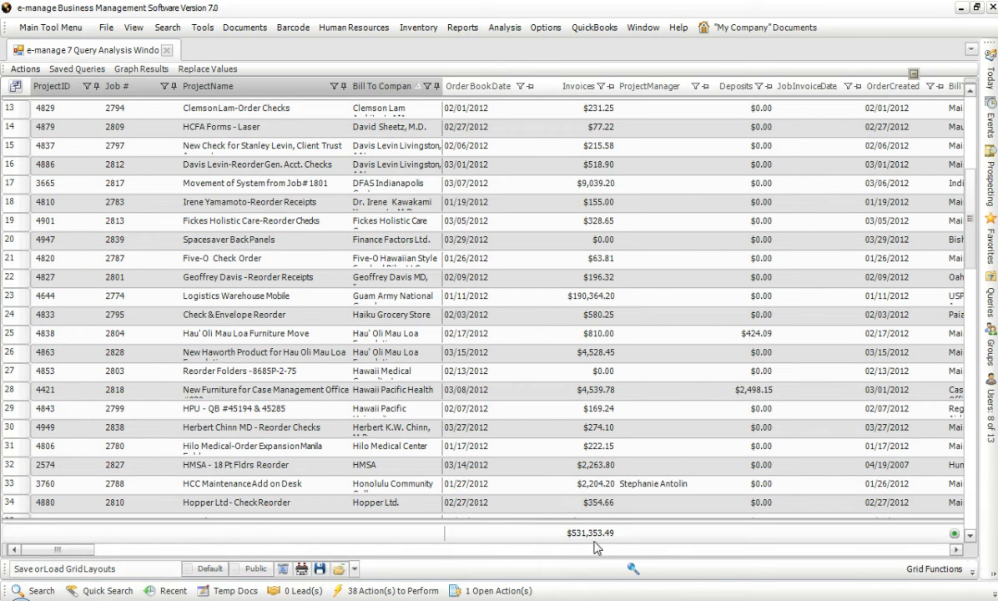
Allow summaries of numeric data in the grid columns again
click(933, 569)
mouse_move(858, 251)
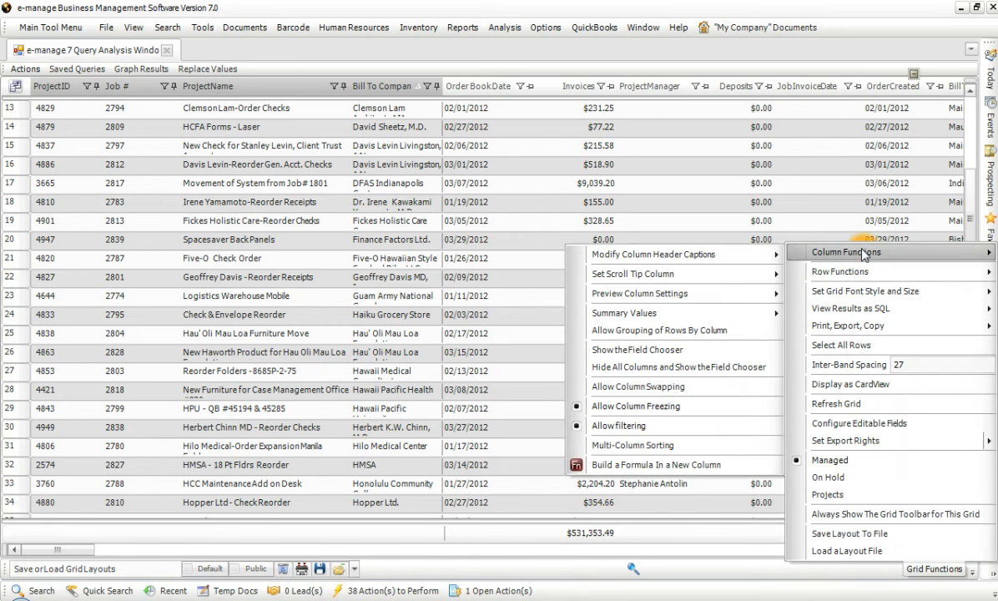
mouse_move(668, 313)
click(496, 315)
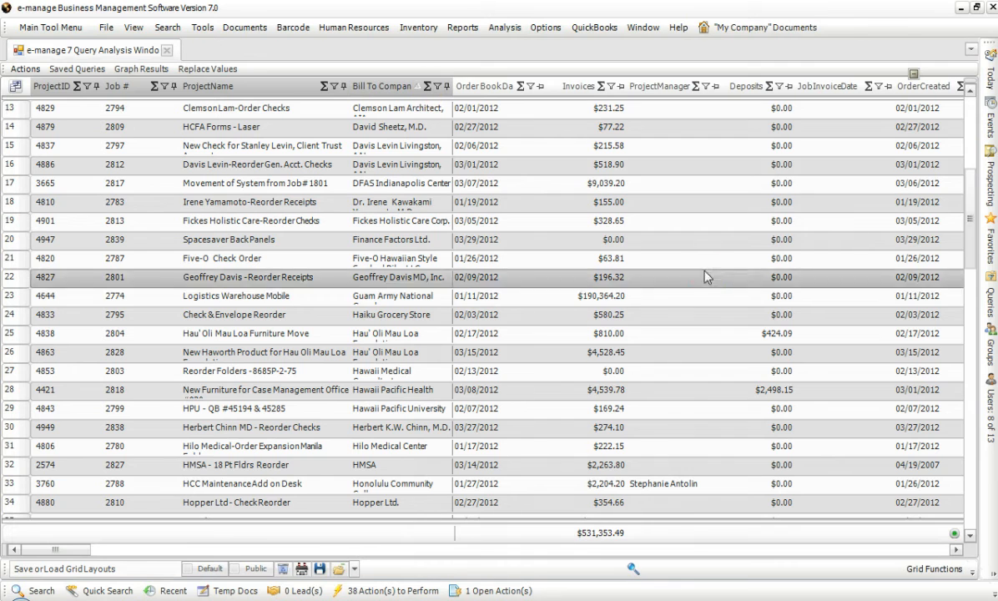
Review the summary value options and allow grouping of rows by column in the results grid
click(933, 568)
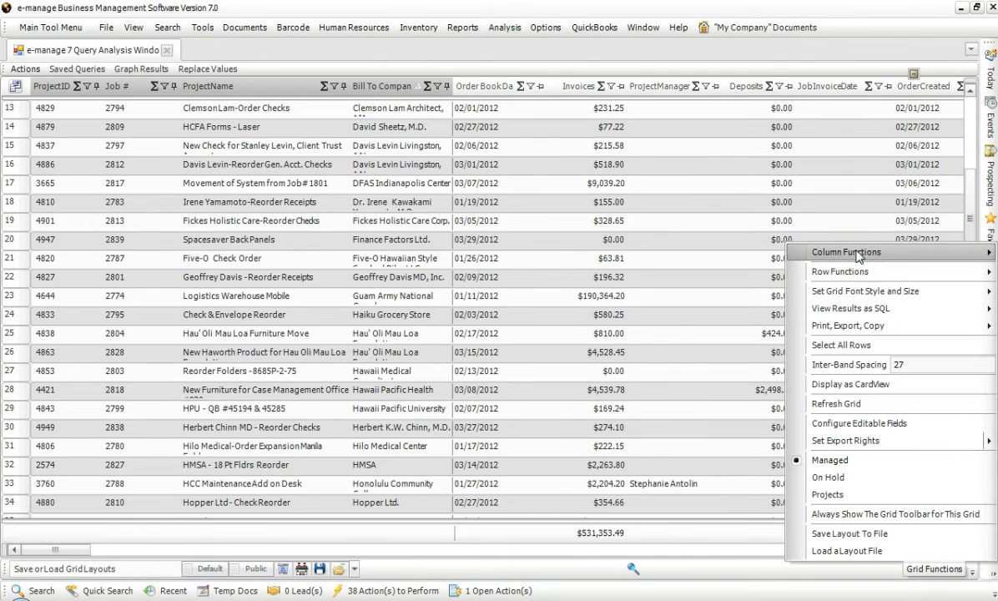
mouse_move(847, 251)
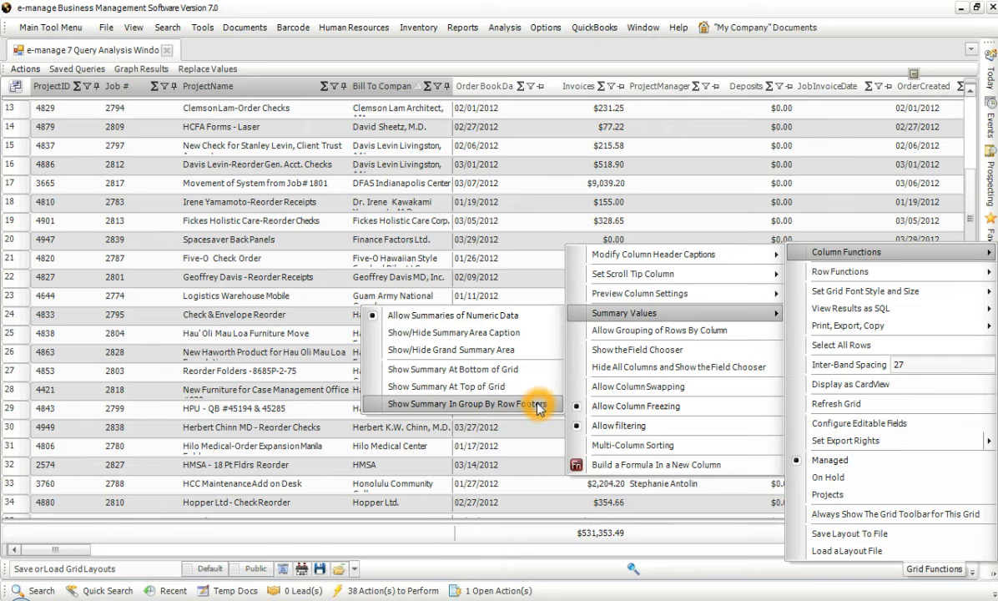
click(639, 334)
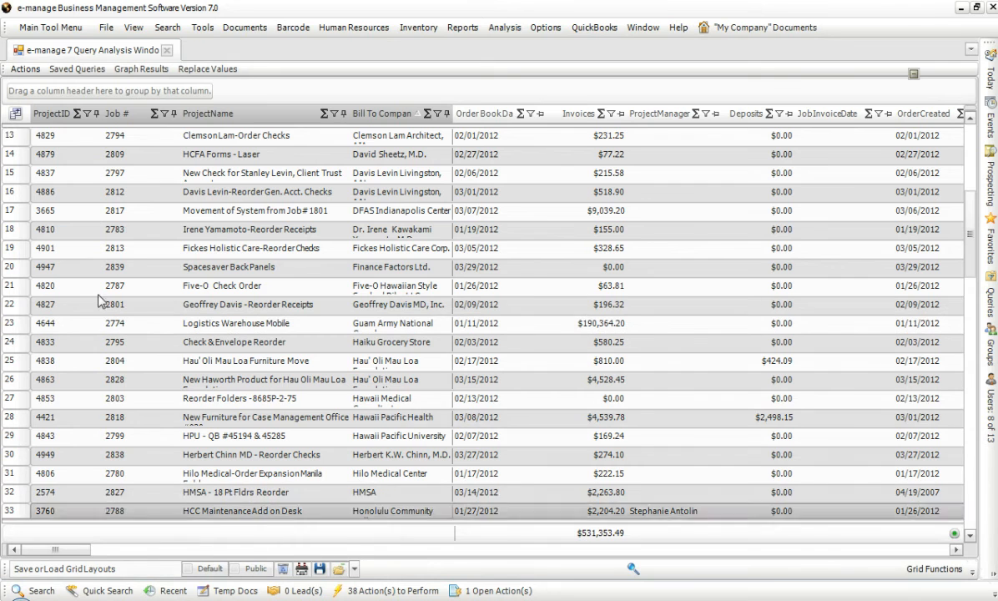
Group the results grid by the ProjectStatus field from the Field Chooser and check the invoice totals of each status group
click(12, 115)
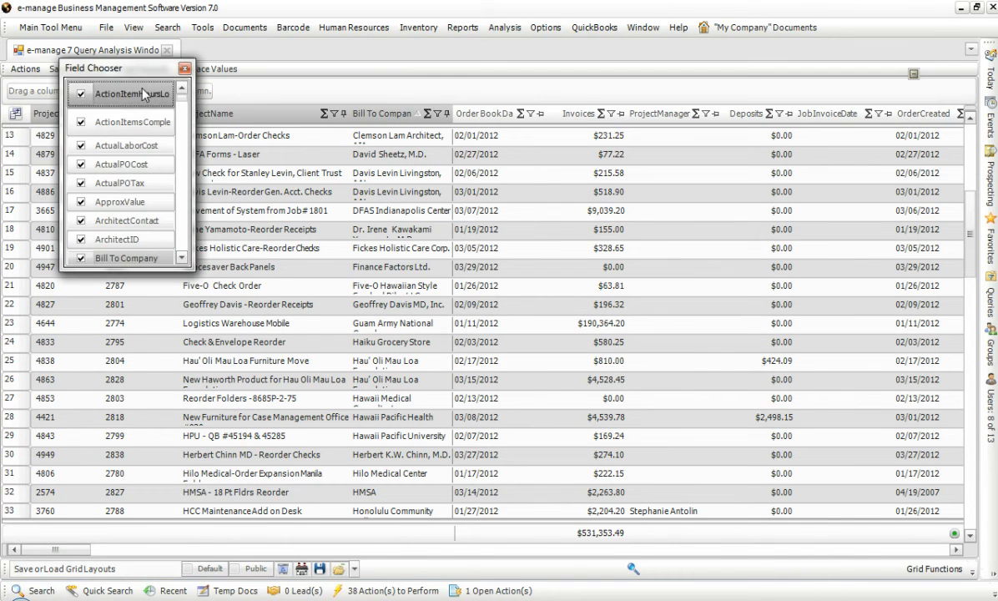
drag(127, 71, 597, 298)
drag(596, 303, 593, 338)
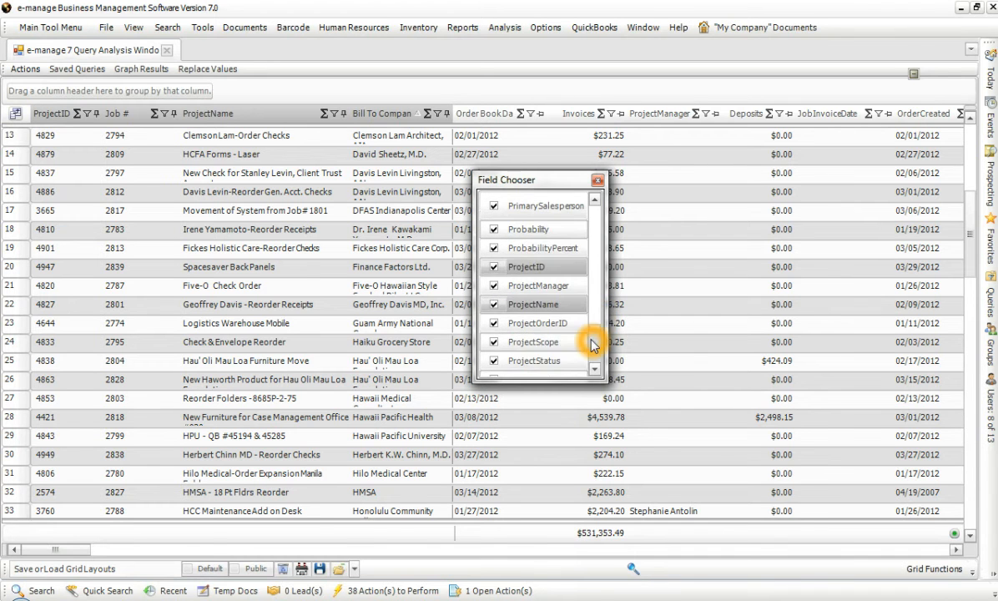
click(556, 361)
click(429, 15)
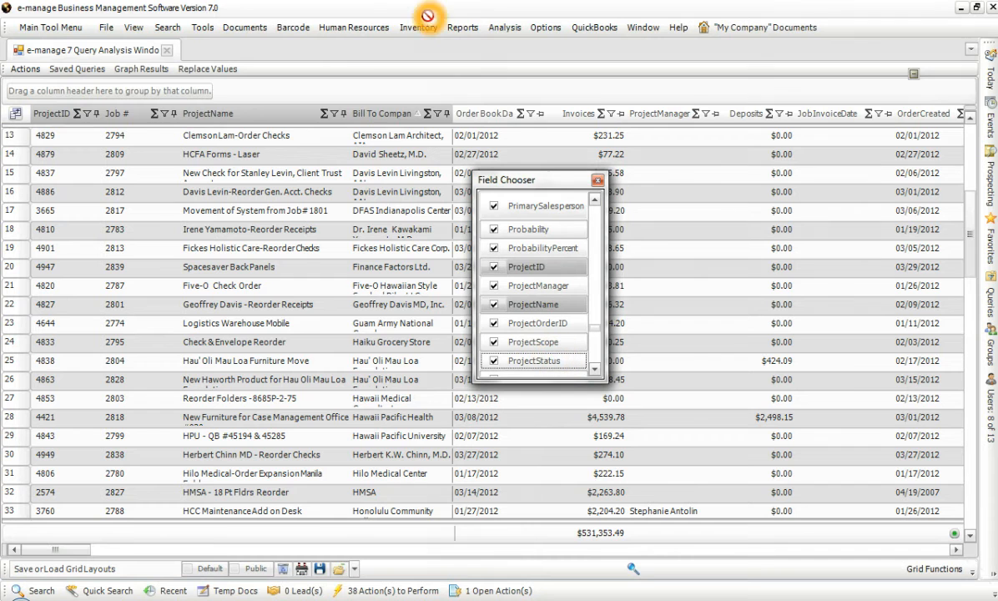
click(174, 83)
click(176, 91)
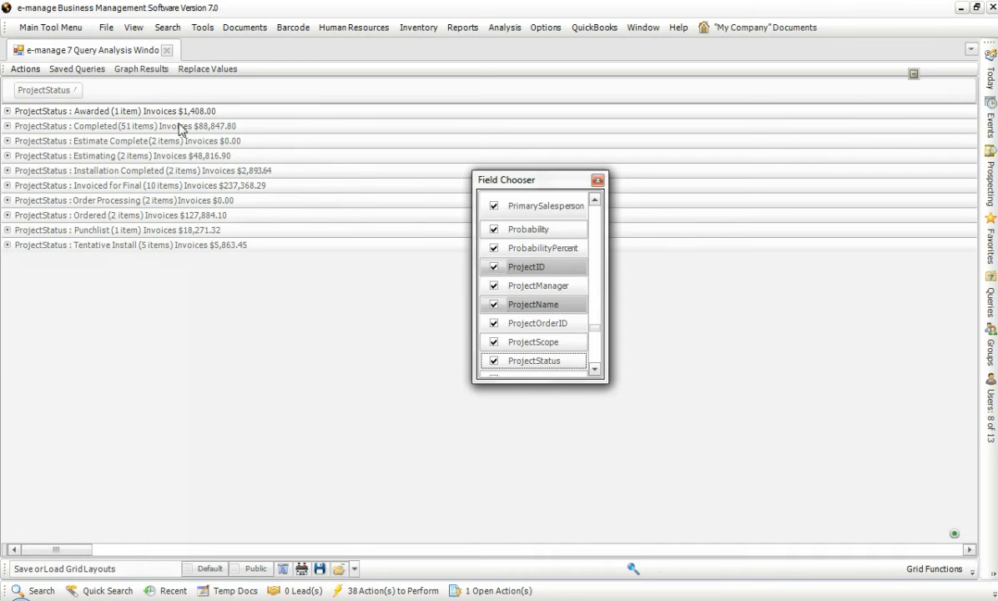
click(230, 249)
click(211, 110)
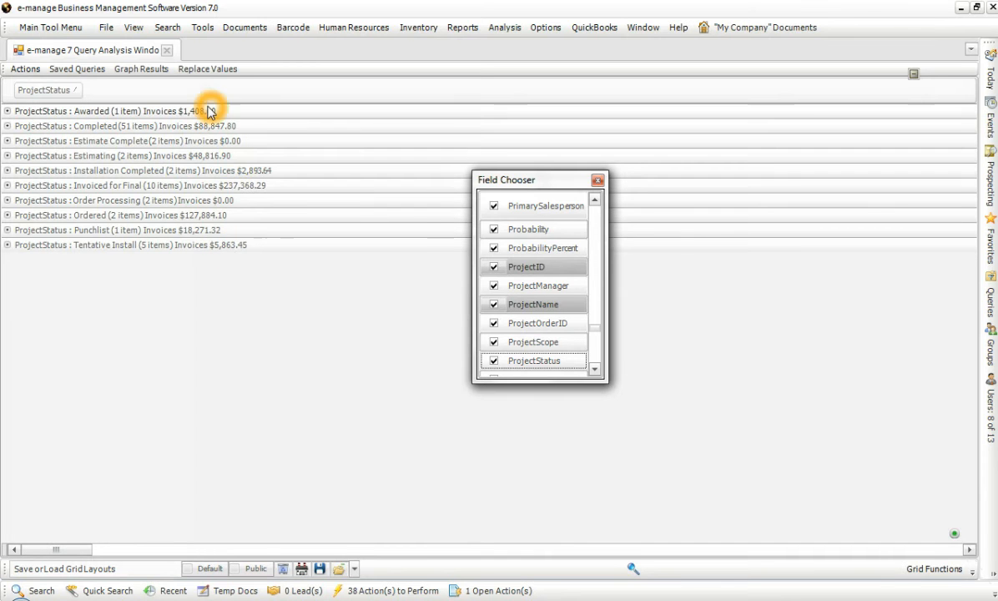
click(216, 247)
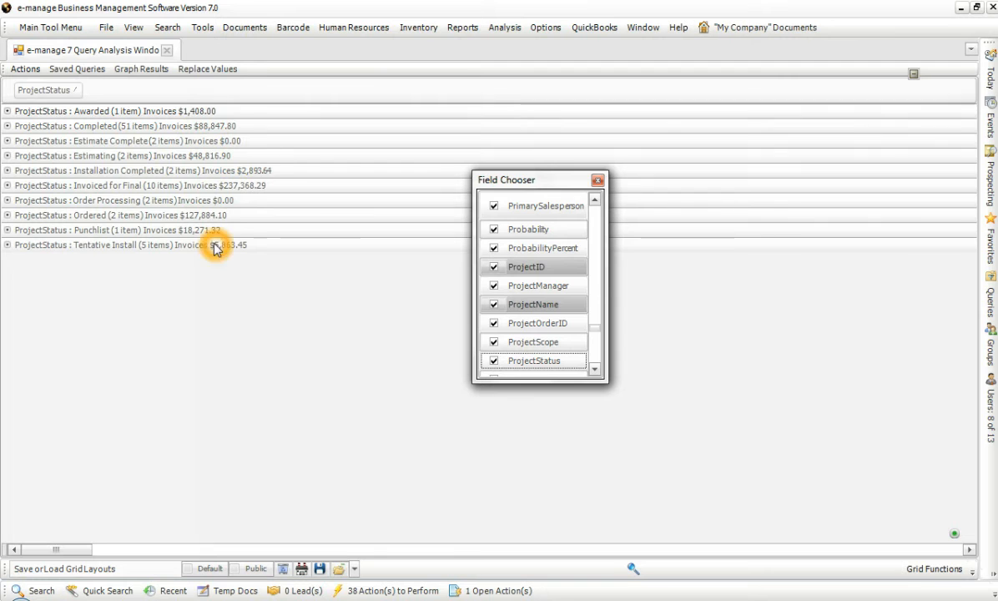
Add PrimarySalesperson from the Field Chooser as a second grouping level under ProjectStatus
click(541, 306)
click(594, 200)
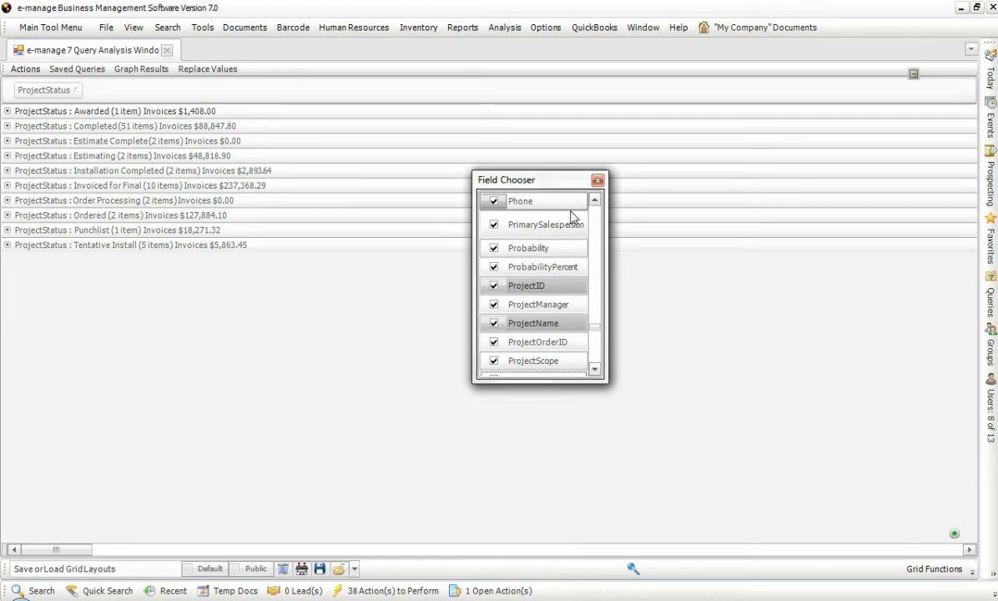
drag(539, 227, 93, 97)
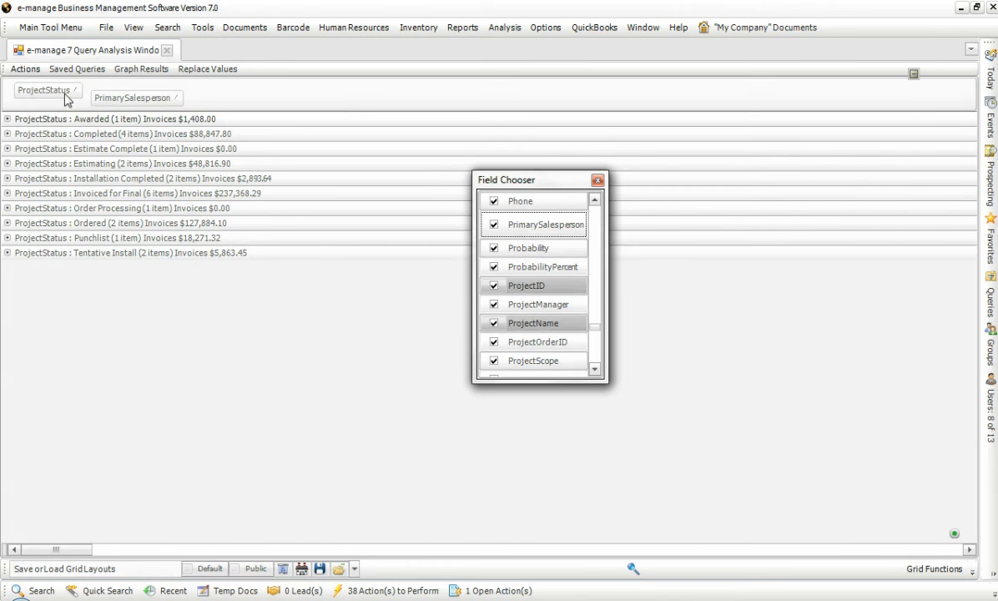
Expand the Awarded and Invoiced for Final groups, view the first Invoiced for Final salesperson's orders, and close the Field Chooser
click(7, 119)
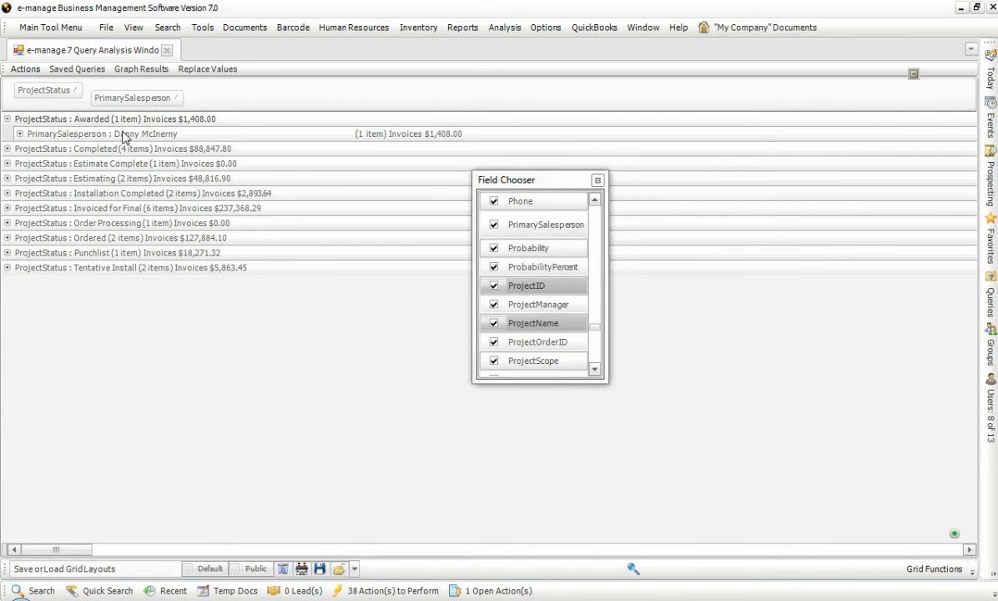
double_click(53, 210)
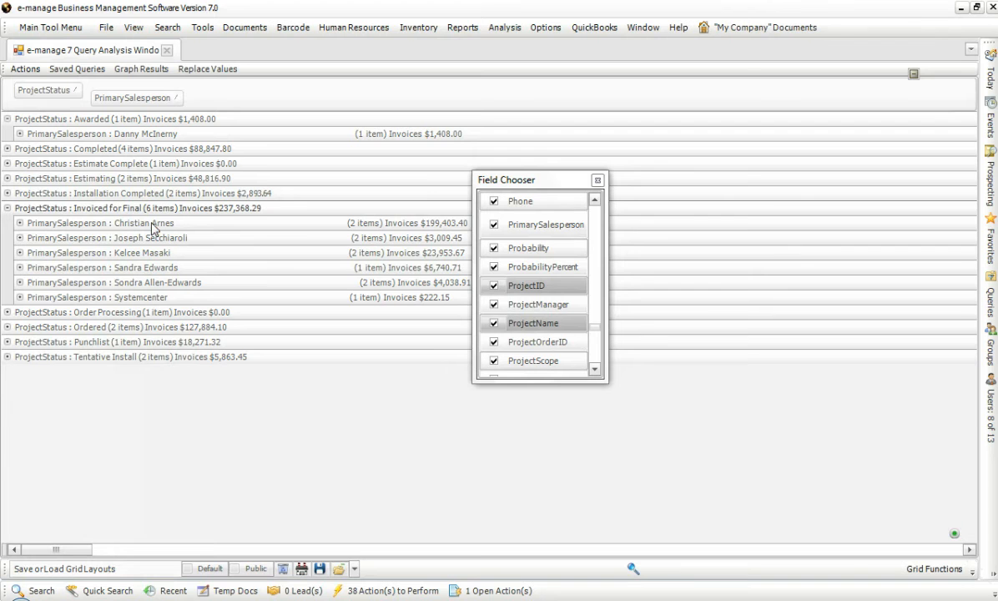
drag(500, 180, 586, 180)
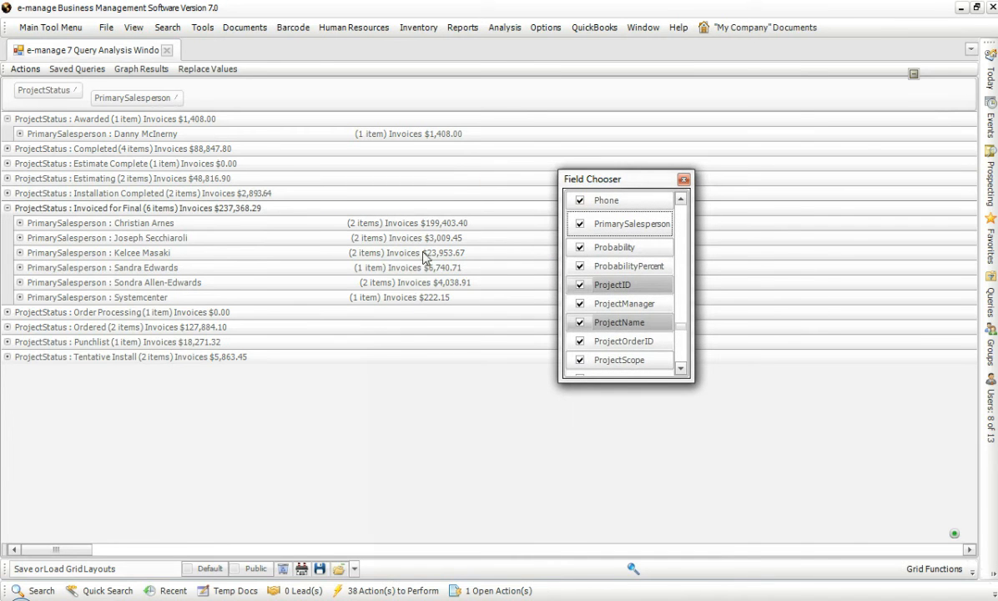
click(20, 223)
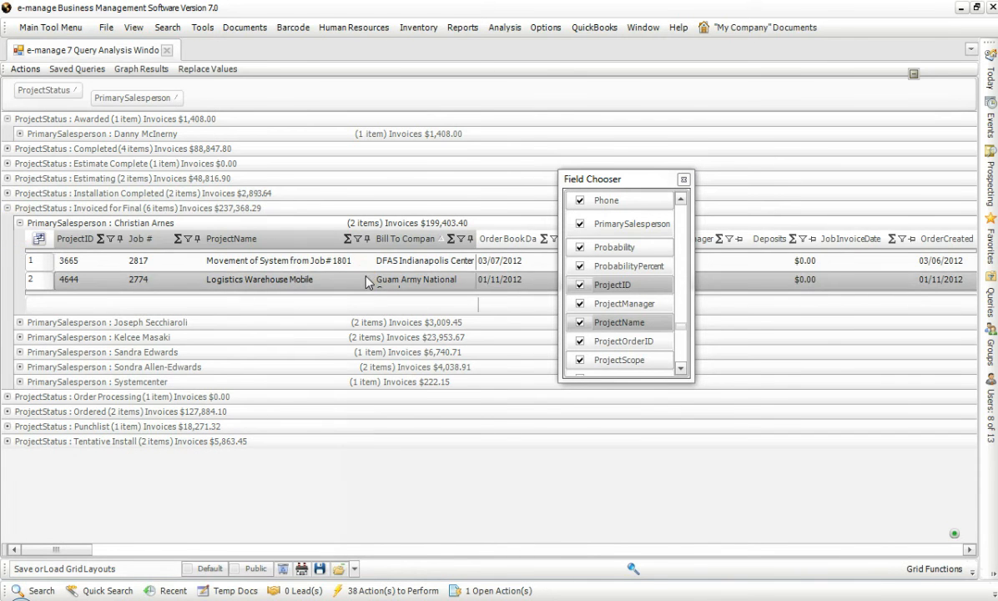
click(681, 182)
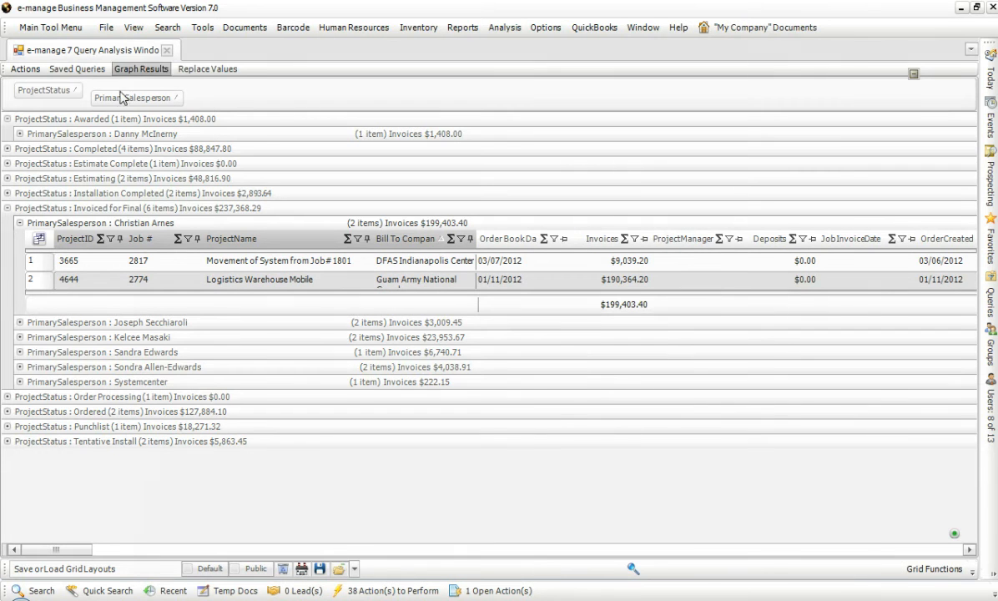
Remove the PrimarySalesperson and ProjectStatus groupings from the results grid
drag(117, 98, 162, 116)
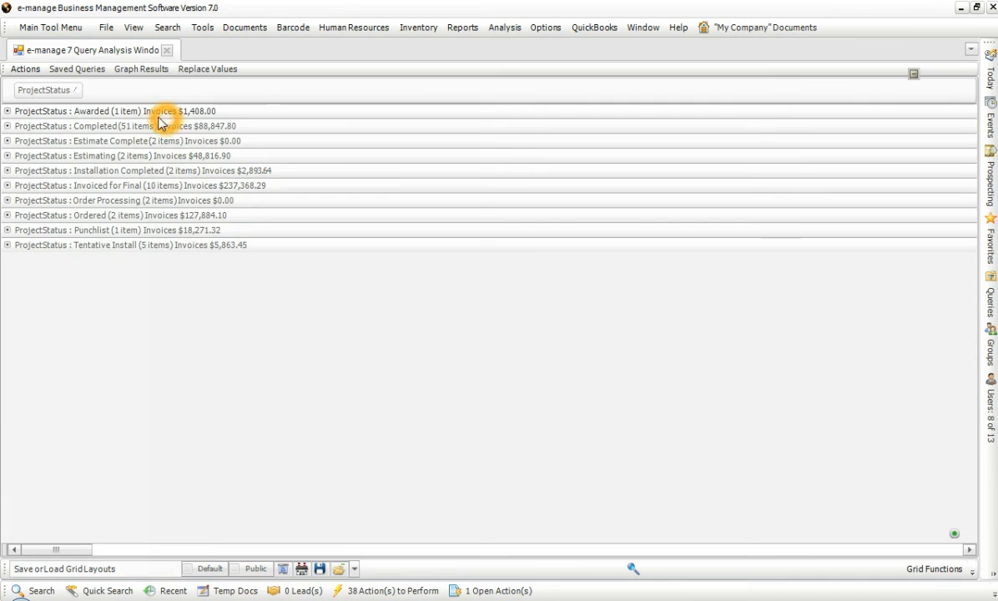
drag(60, 95, 129, 114)
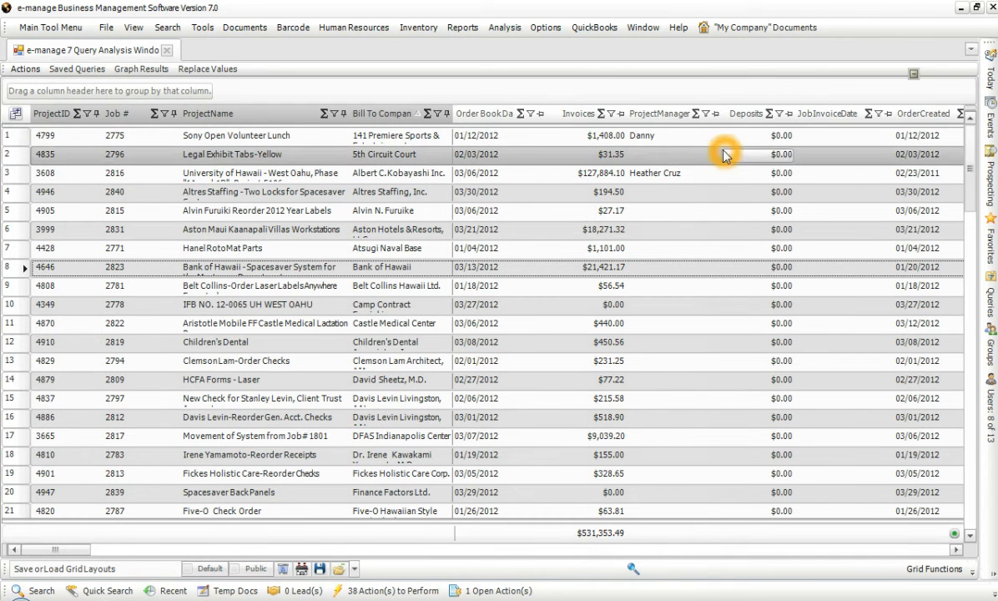
Group the results grid by the Order Book Date column
click(495, 121)
drag(490, 119, 292, 90)
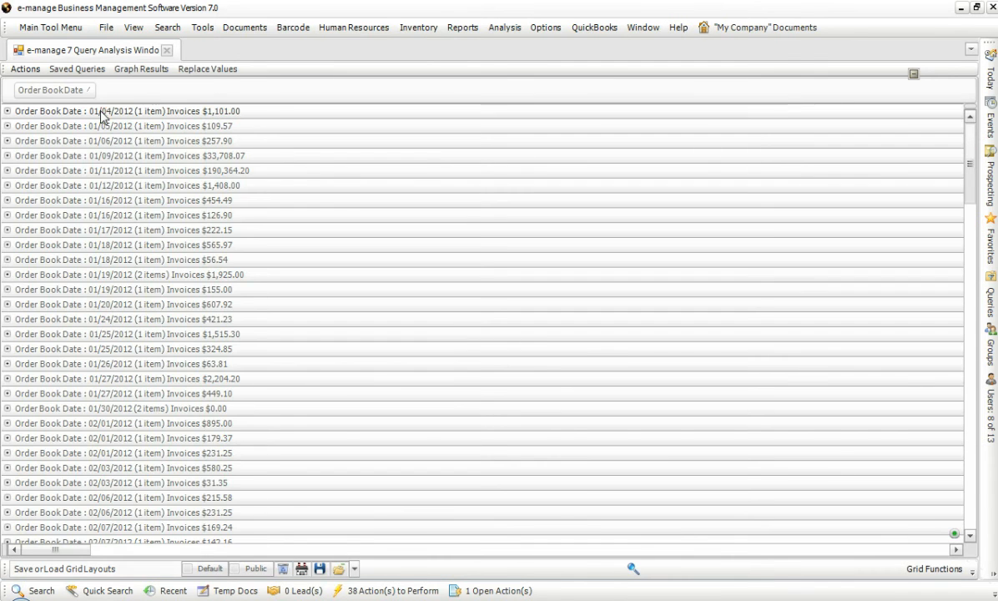
click(119, 262)
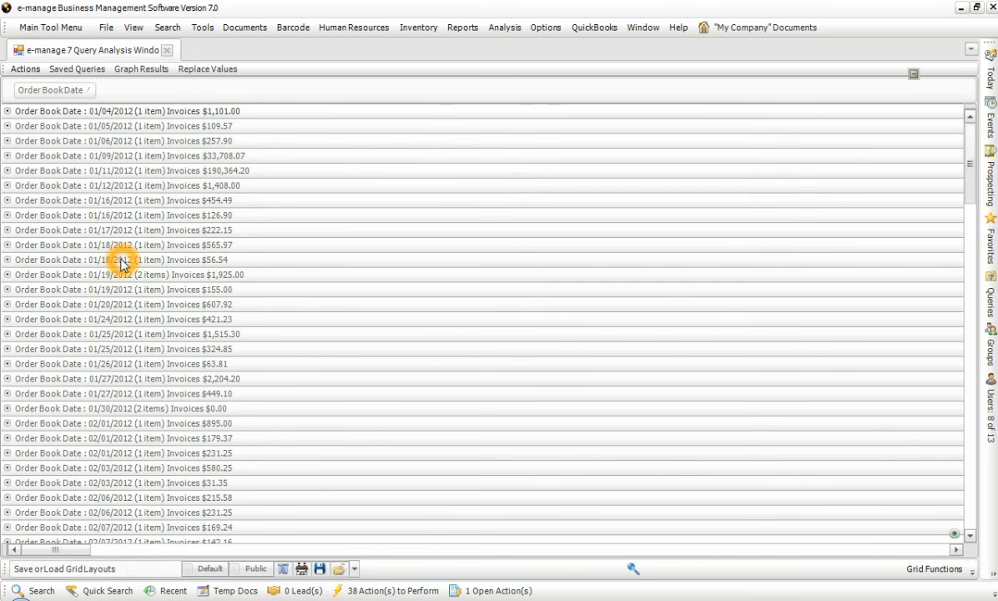
Set the Group By Type of the Order Book Date grouping to Month
right_click(51, 92)
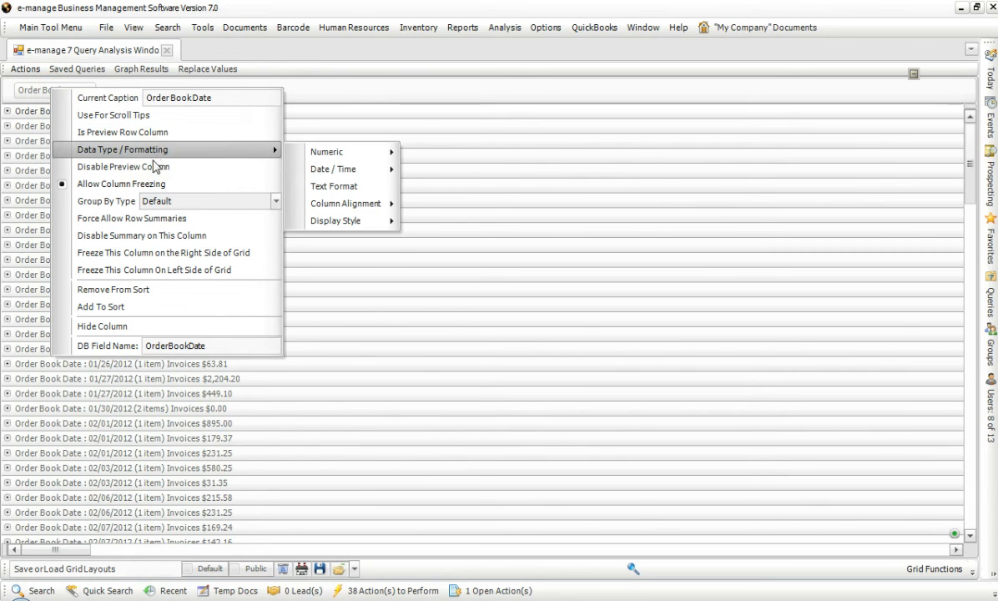
click(110, 202)
click(36, 91)
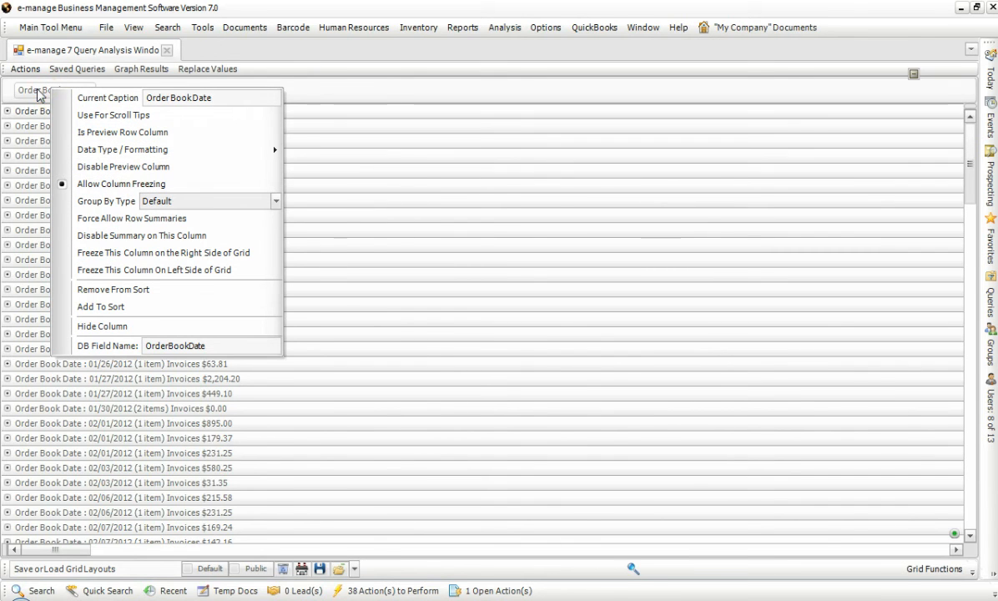
click(115, 203)
click(182, 203)
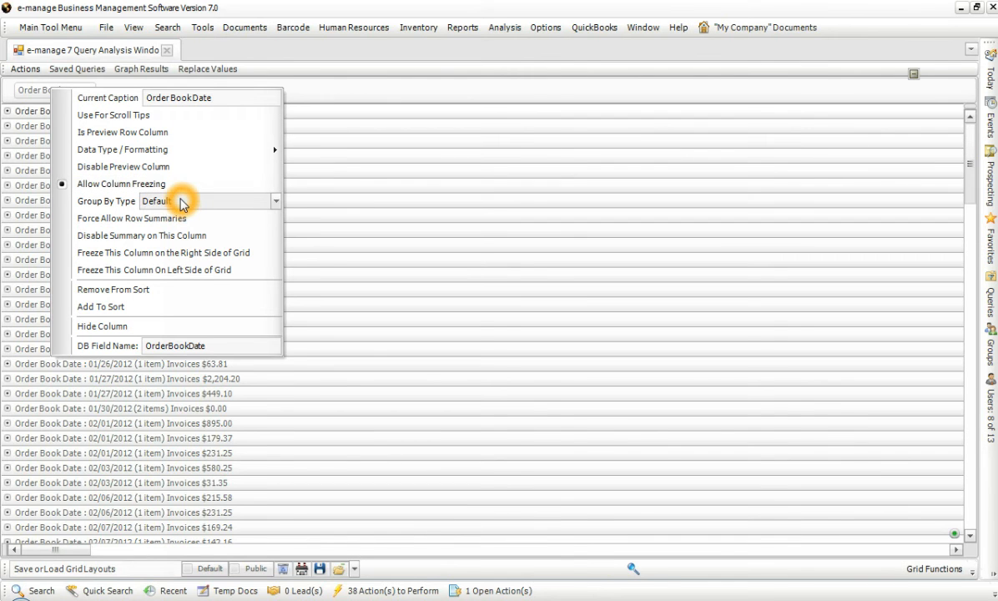
click(182, 203)
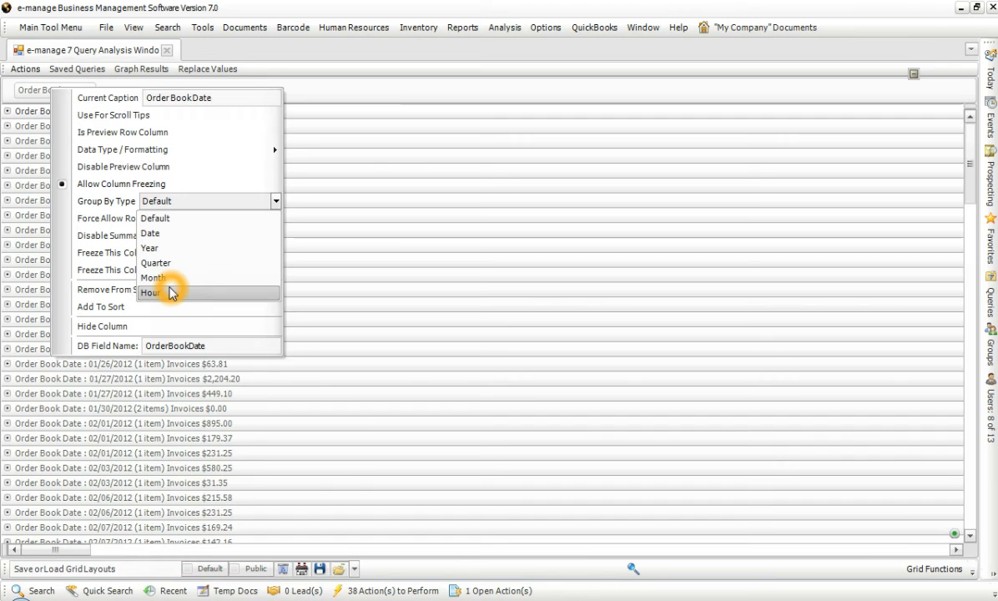
click(167, 281)
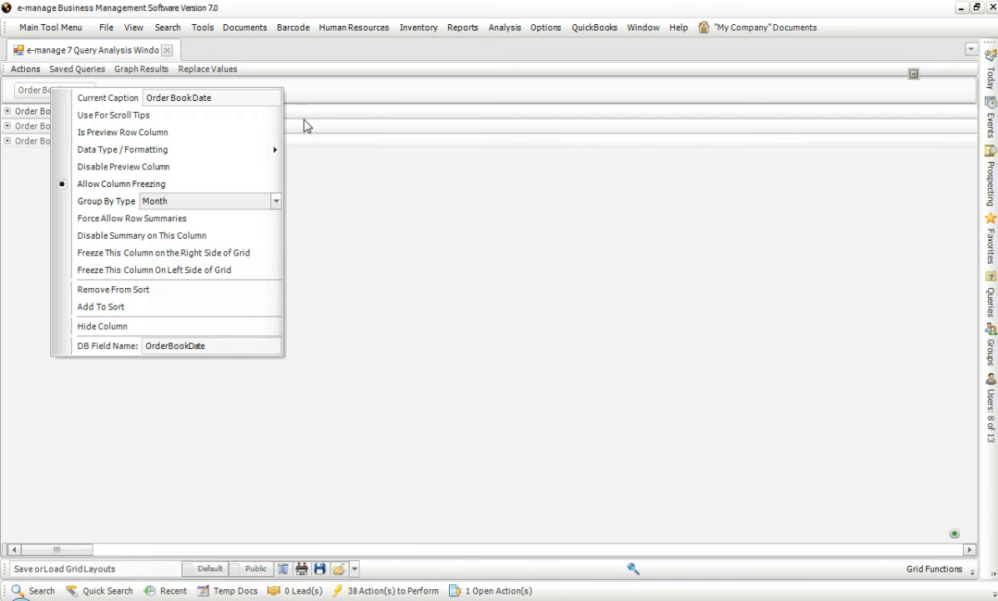
click(417, 200)
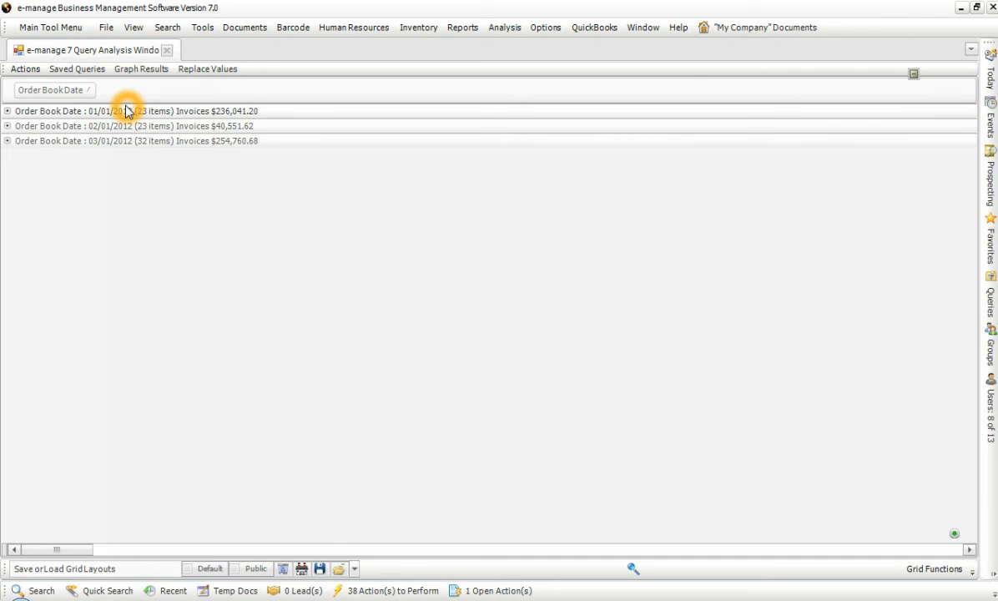
Expand the 01/01/2012 order book group to view its orders, collapse it, and compare the monthly group rows
click(7, 111)
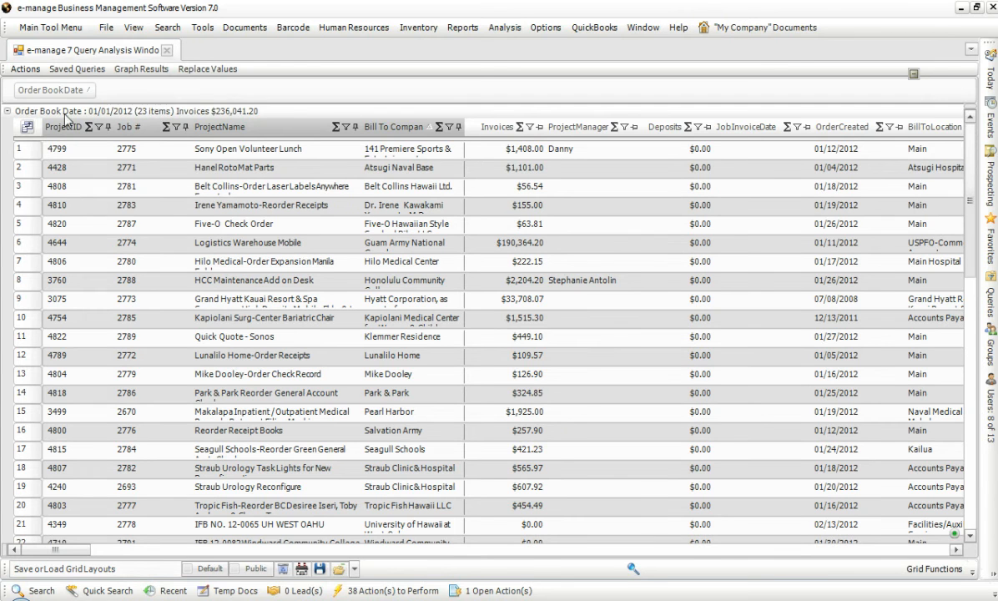
click(6, 111)
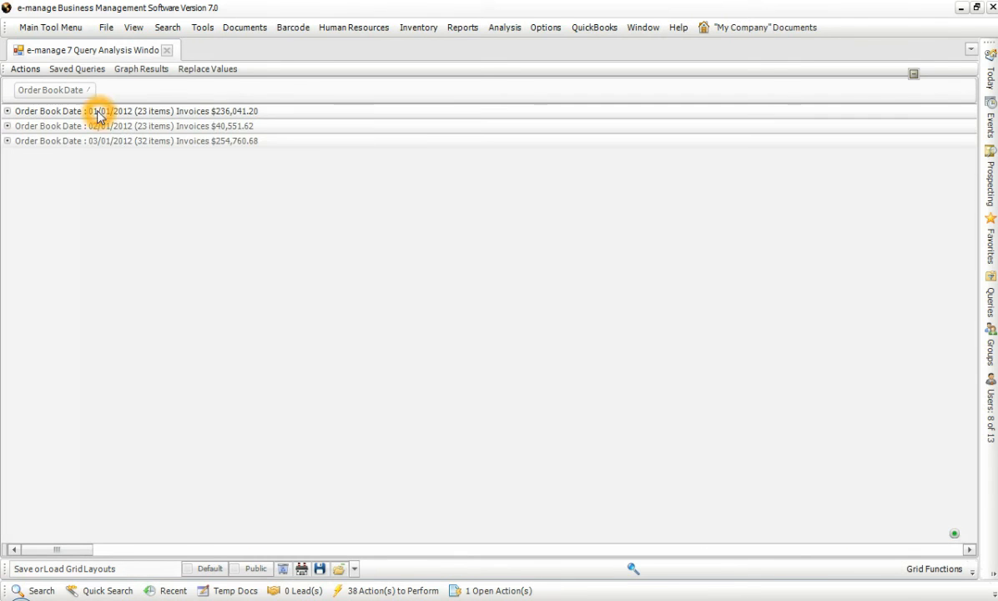
click(125, 134)
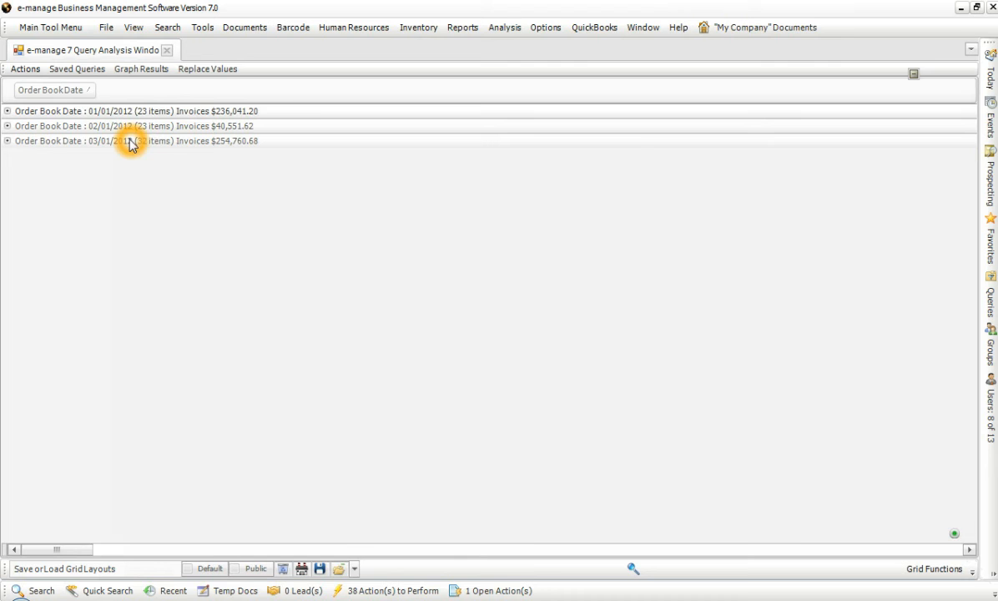
click(724, 293)
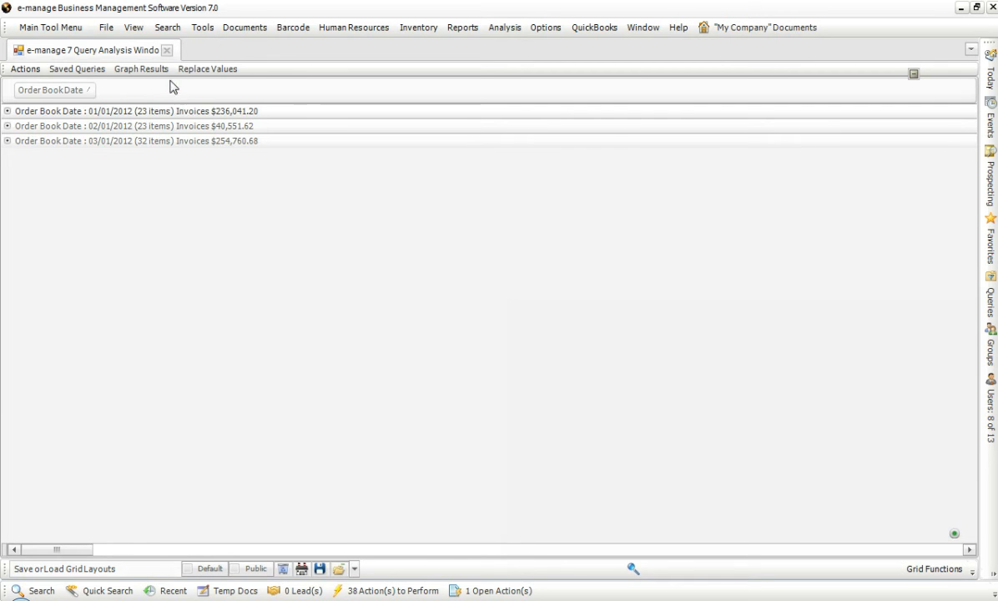
Remove the Order Book Date grouping and turn off grouping of rows by column
drag(72, 89, 131, 123)
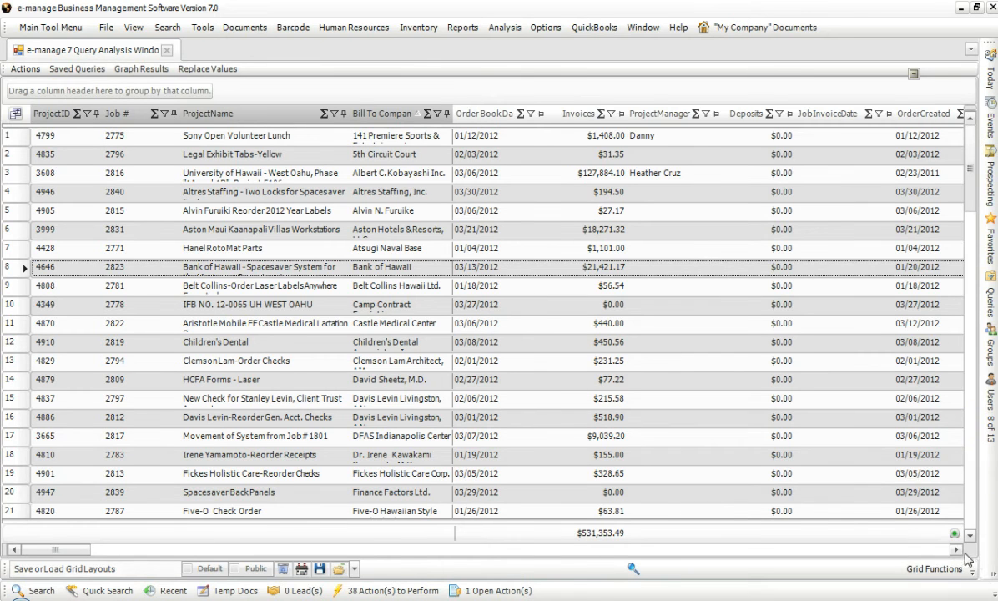
click(935, 568)
mouse_move(832, 264)
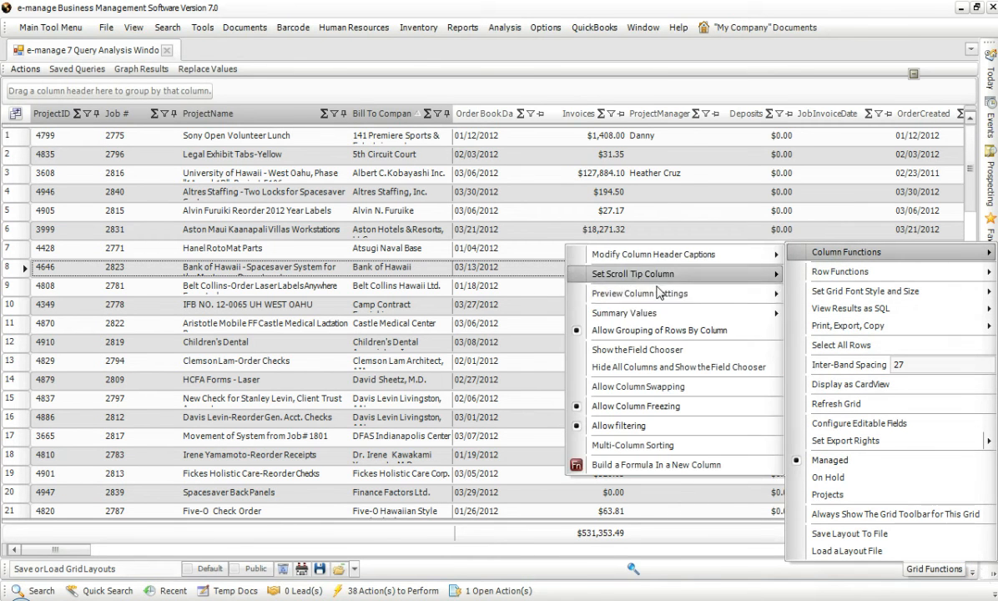
click(622, 332)
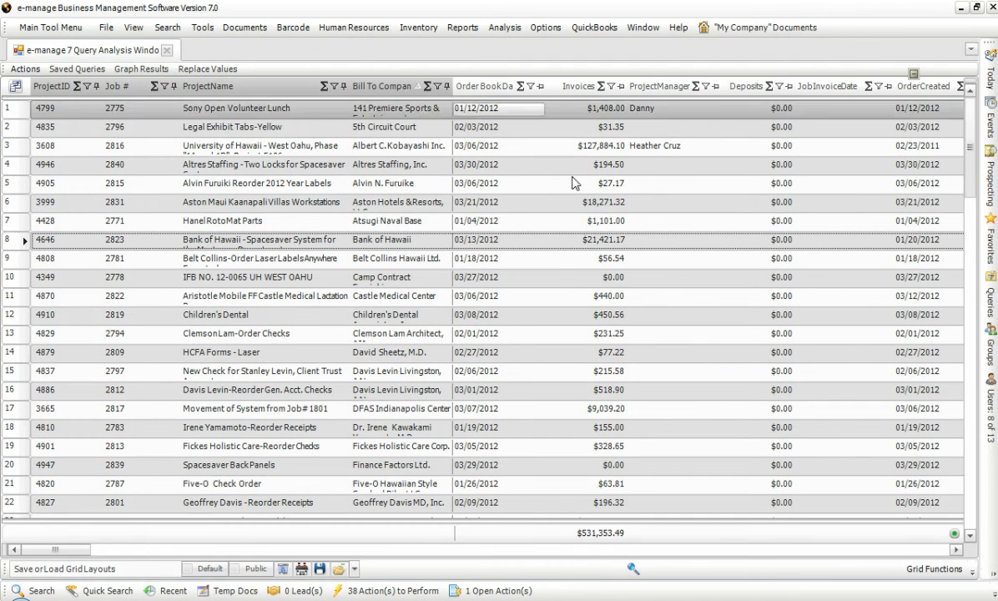
Show the Field Chooser through the grid's column functions, look over its field list, and close it
click(935, 568)
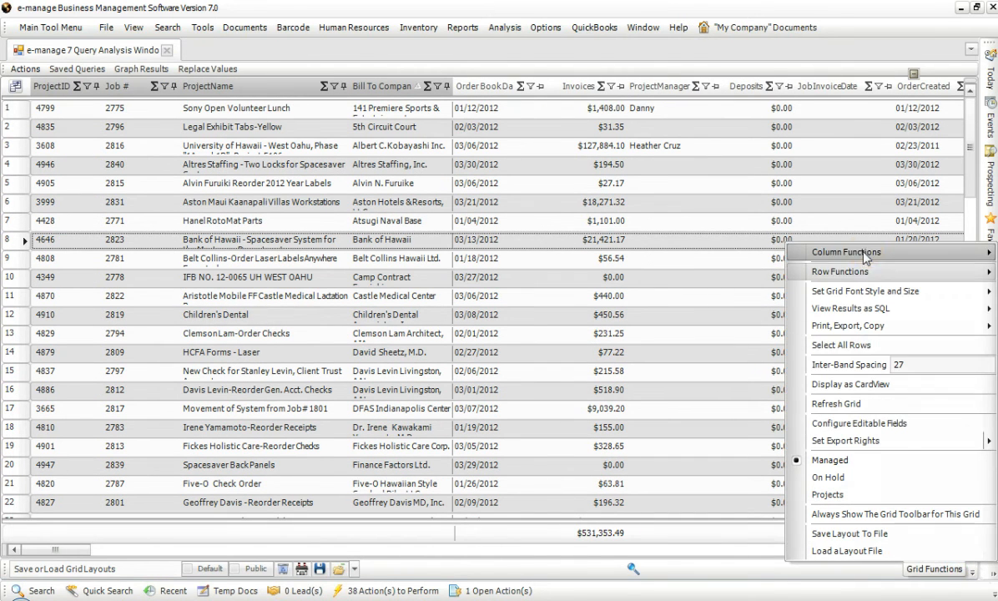
mouse_move(868, 258)
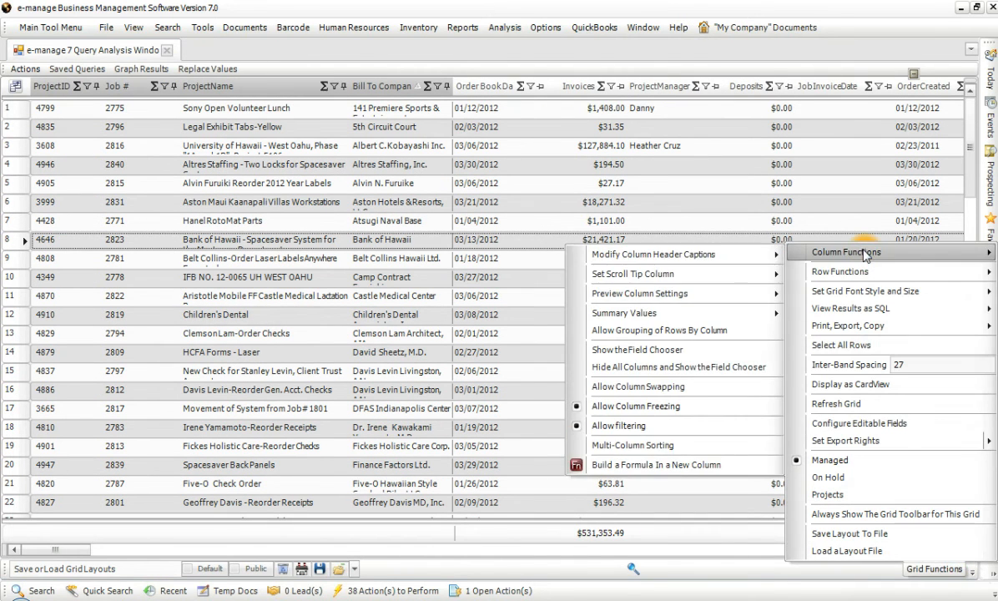
click(670, 352)
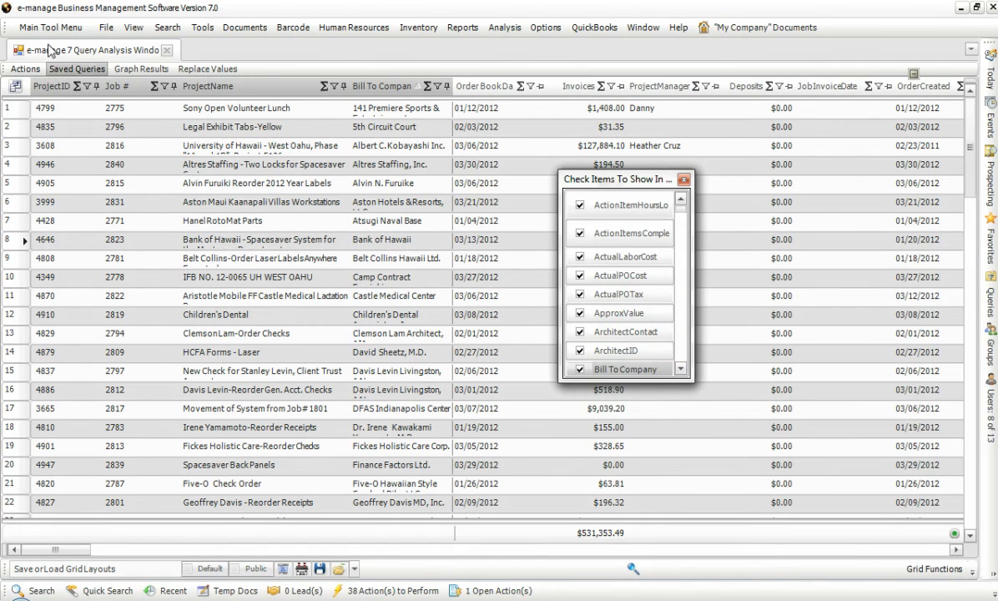
click(685, 180)
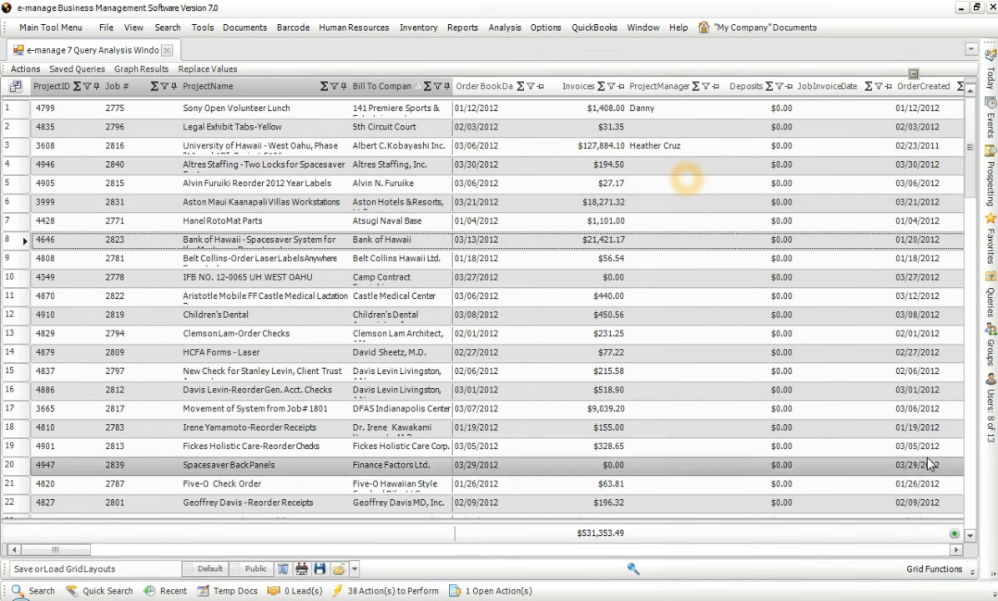
Hide all columns of the results grid, show the Field Chooser, and move it over the emptied grid area
click(935, 568)
mouse_move(849, 253)
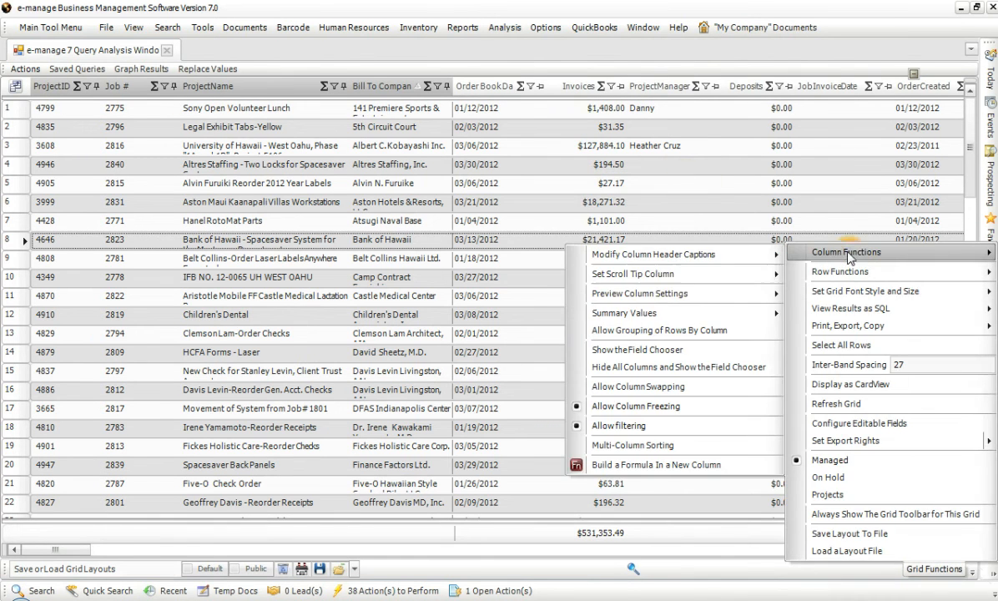
click(647, 369)
drag(165, 133, 365, 122)
Find the PrimarySalesperson field in the Field Chooser and show it as a column in the grid
drag(370, 321, 385, 511)
click(425, 173)
drag(440, 197, 444, 486)
click(356, 303)
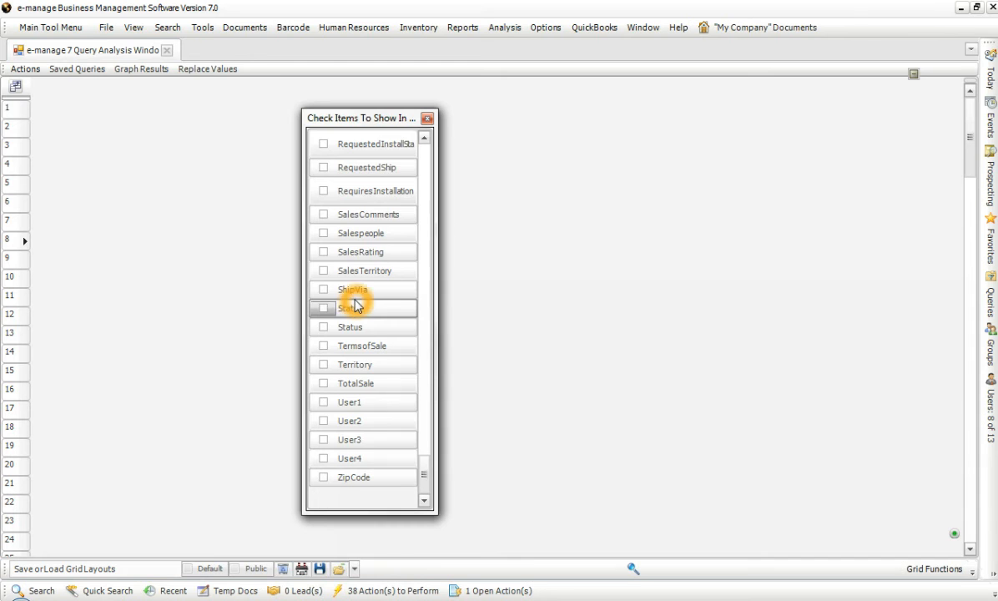
scroll(355, 304, up, 1)
click(323, 301)
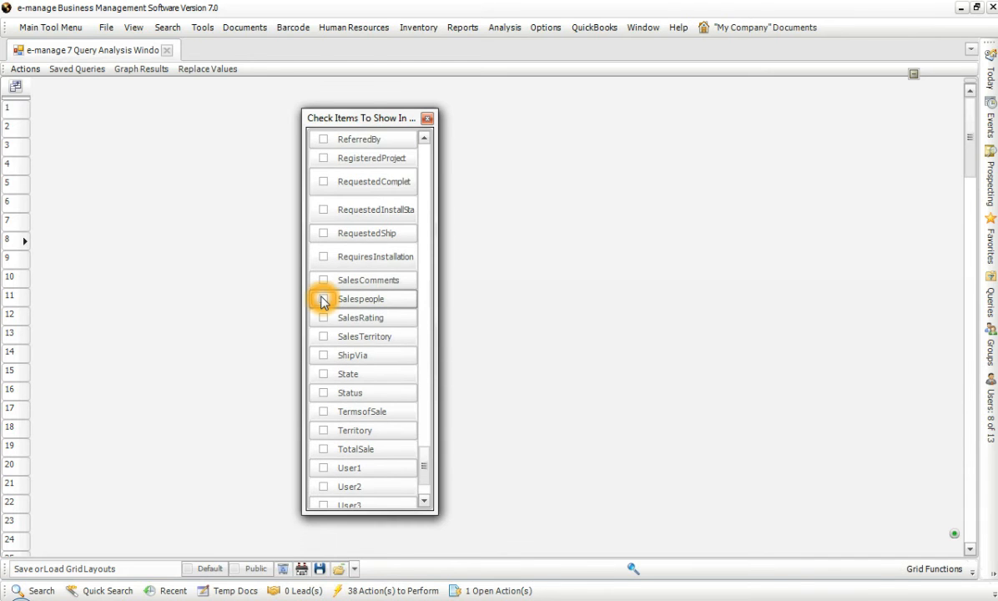
scroll(324, 300, up, 4)
click(324, 164)
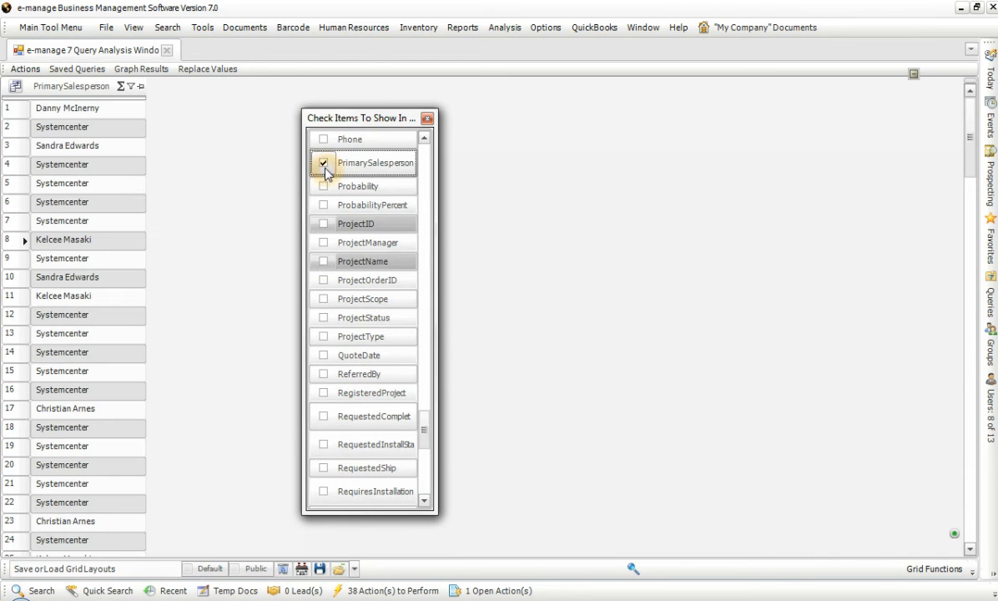
Show the ProjectID and Bill To Company columns in the grid
drag(424, 432, 424, 409)
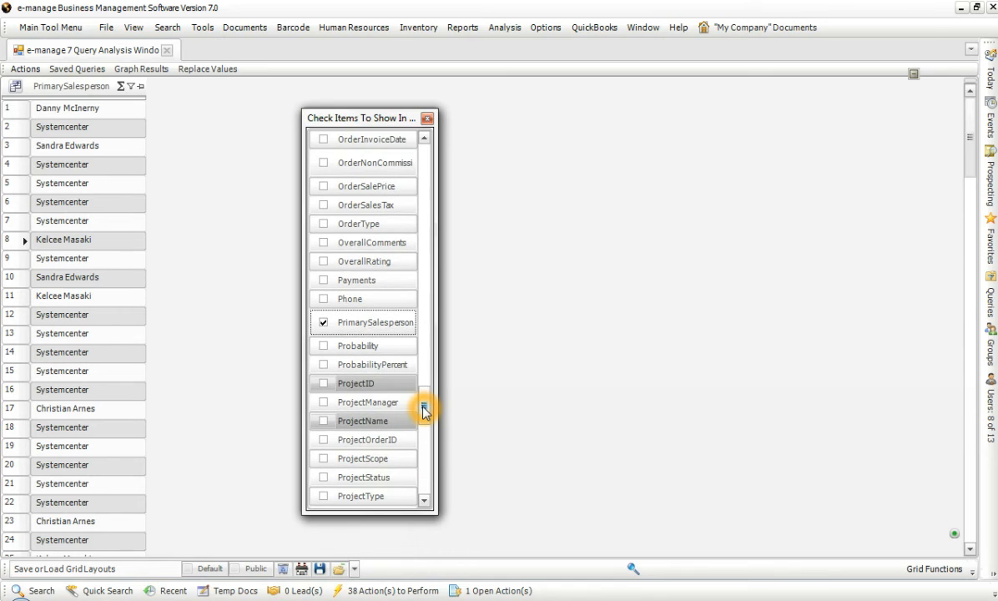
click(324, 383)
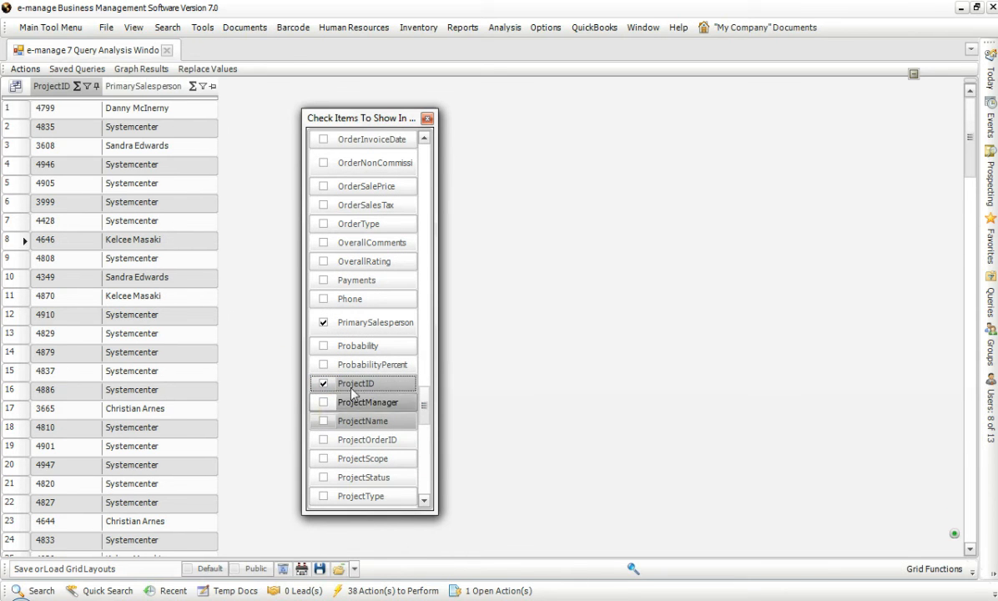
drag(425, 407, 423, 194)
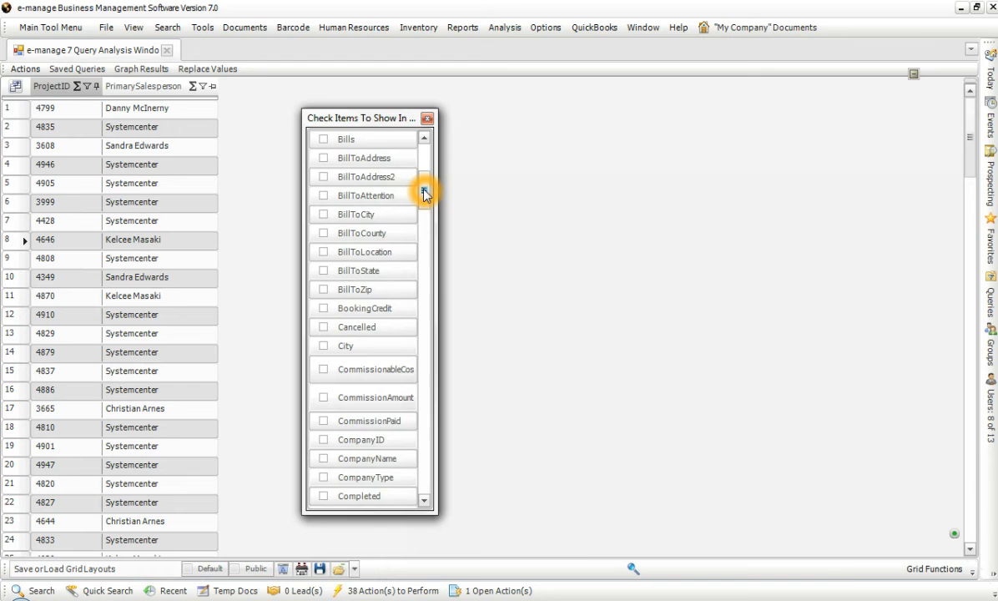
scroll(332, 163, up, 1)
click(324, 177)
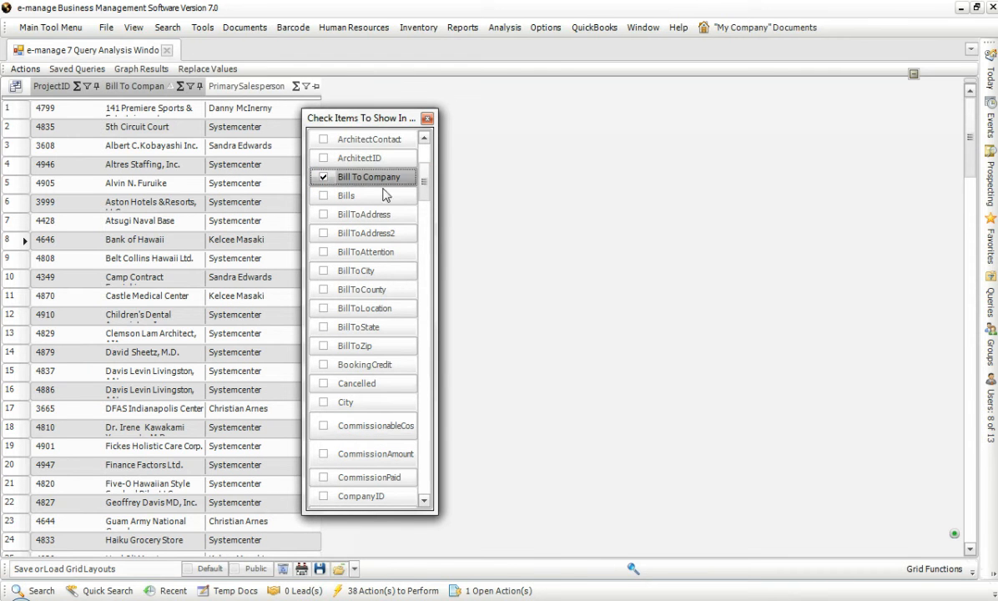
Show the OrderSalePrice and ActualPOCost columns in the grid and close the Field Chooser
drag(424, 186, 427, 376)
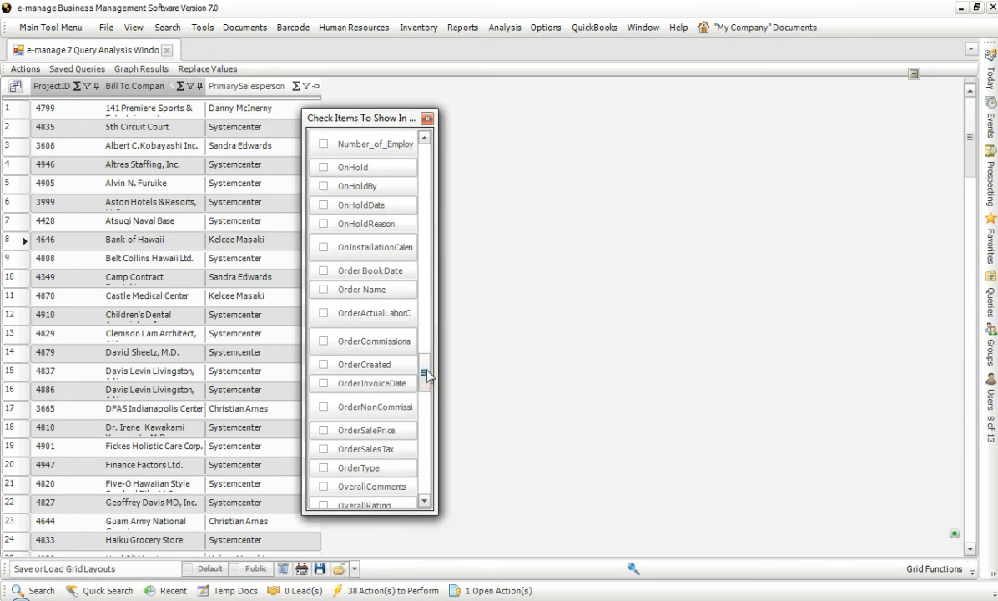
click(323, 430)
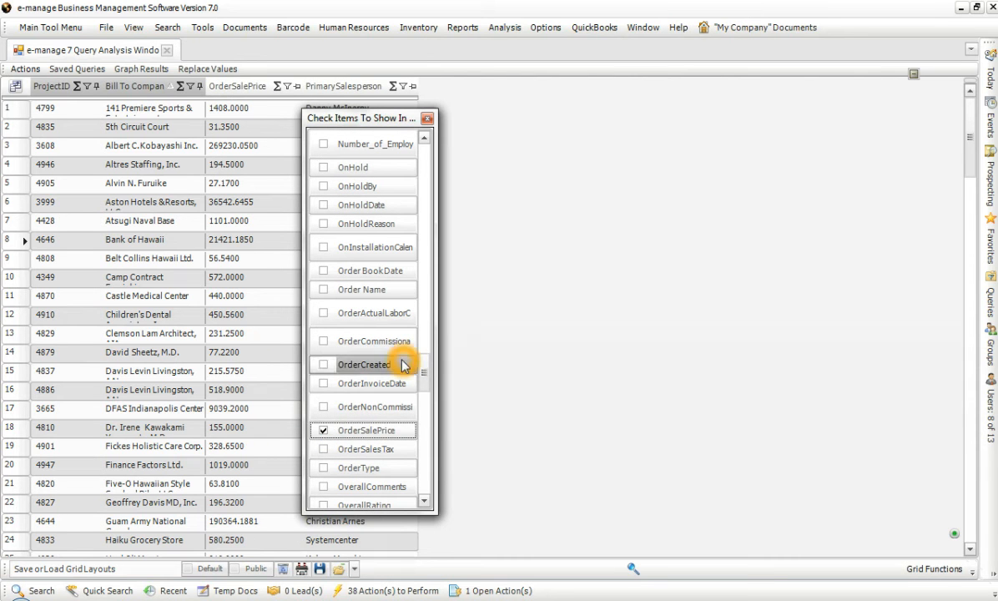
click(426, 376)
drag(426, 377, 427, 383)
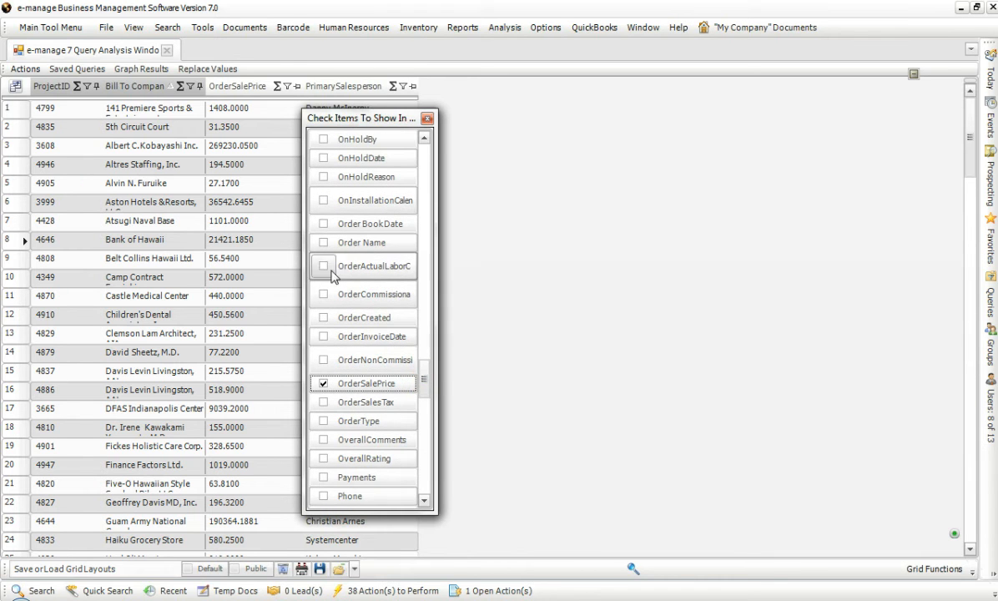
drag(428, 378, 432, 164)
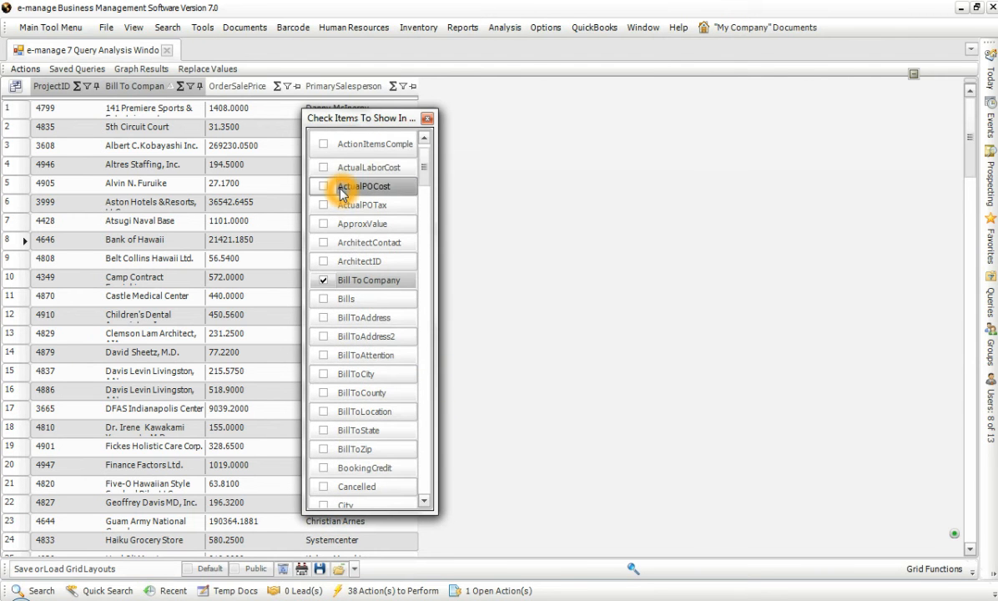
click(321, 261)
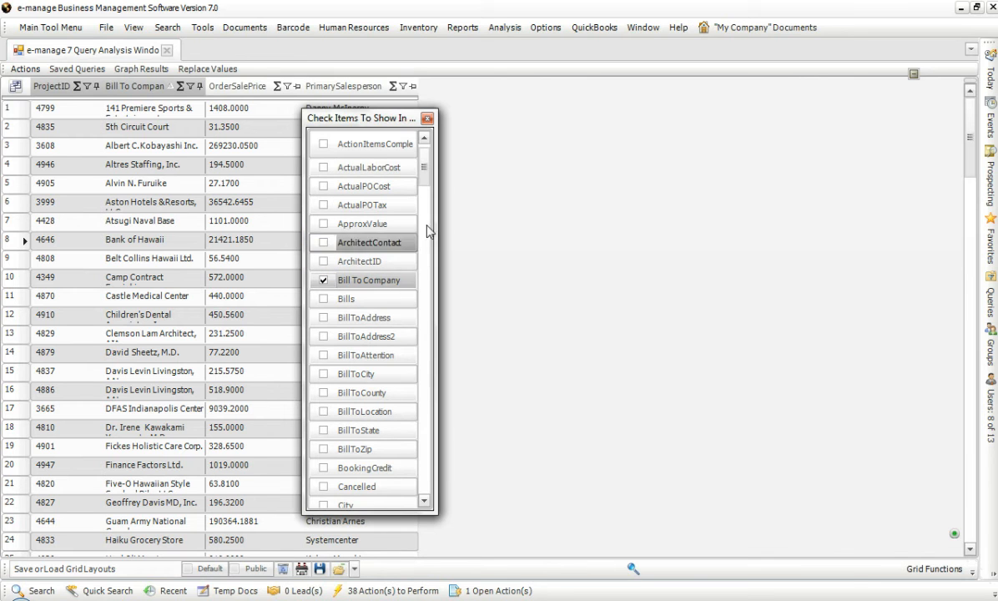
scroll(425, 168, up, 1)
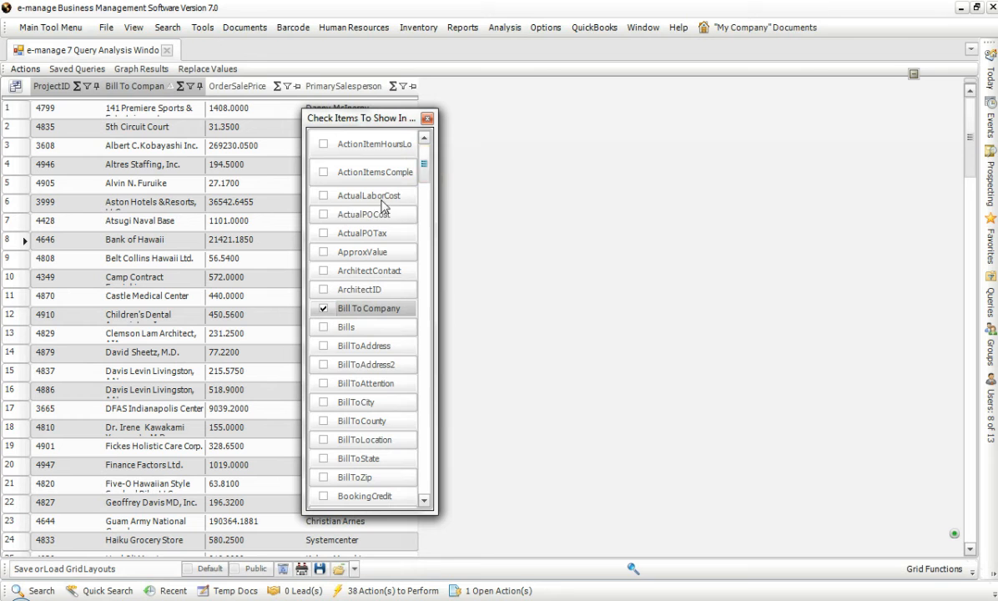
click(323, 215)
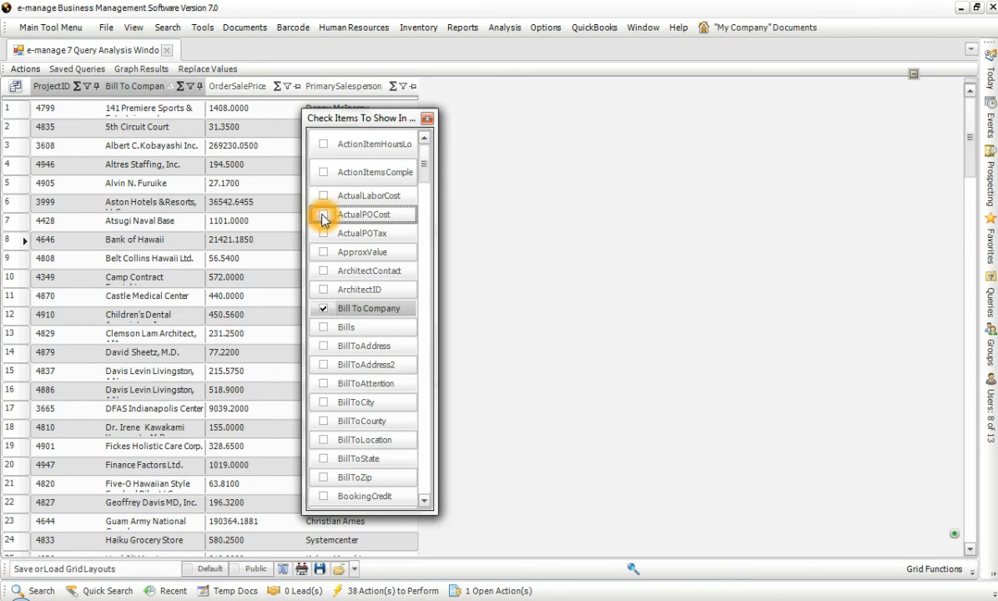
click(426, 120)
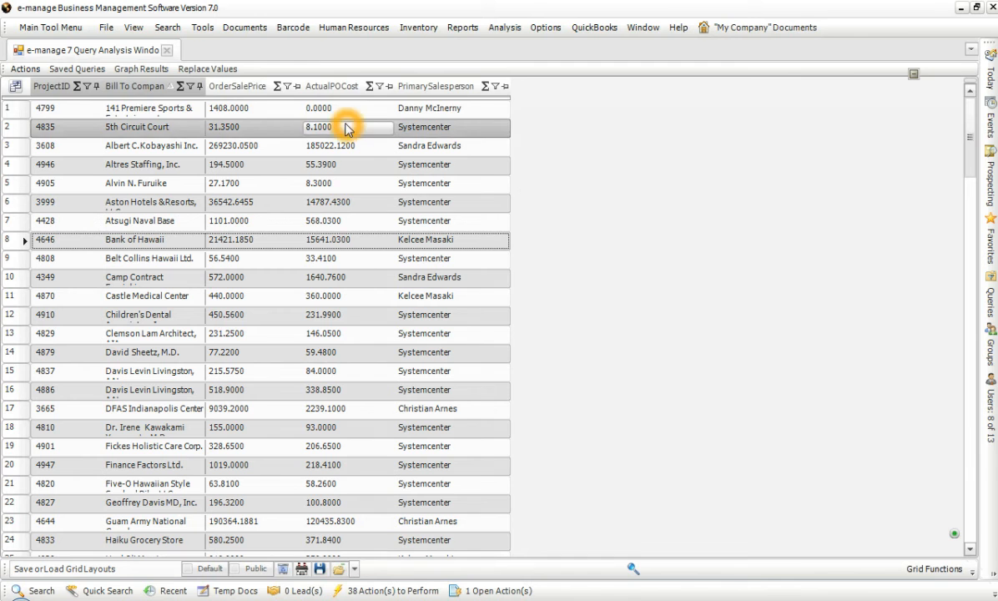
Format the OrderSalePrice and ActualPOCost columns as numeric Currency
right_click(236, 89)
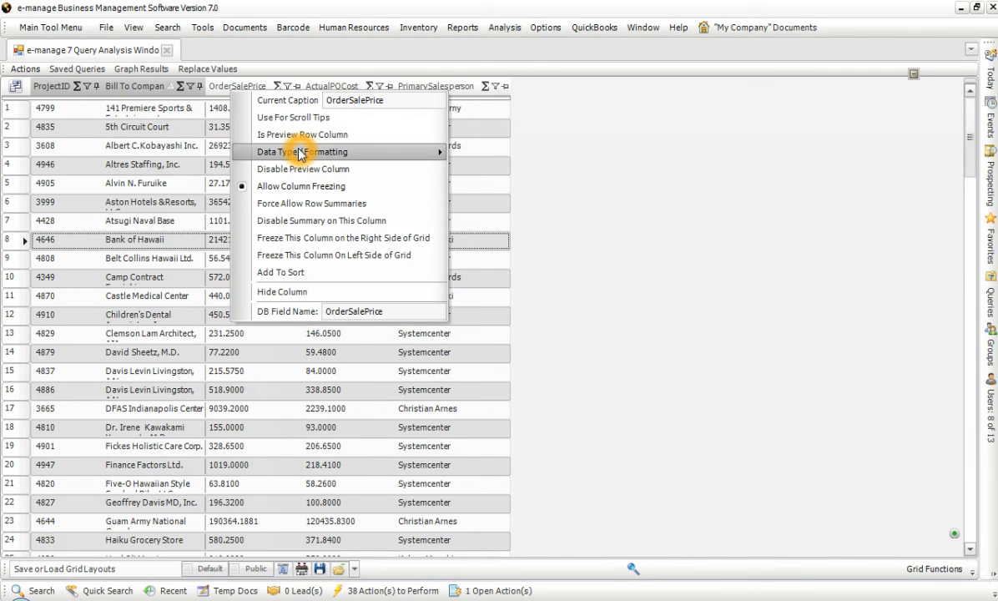
mouse_move(299, 152)
mouse_move(510, 154)
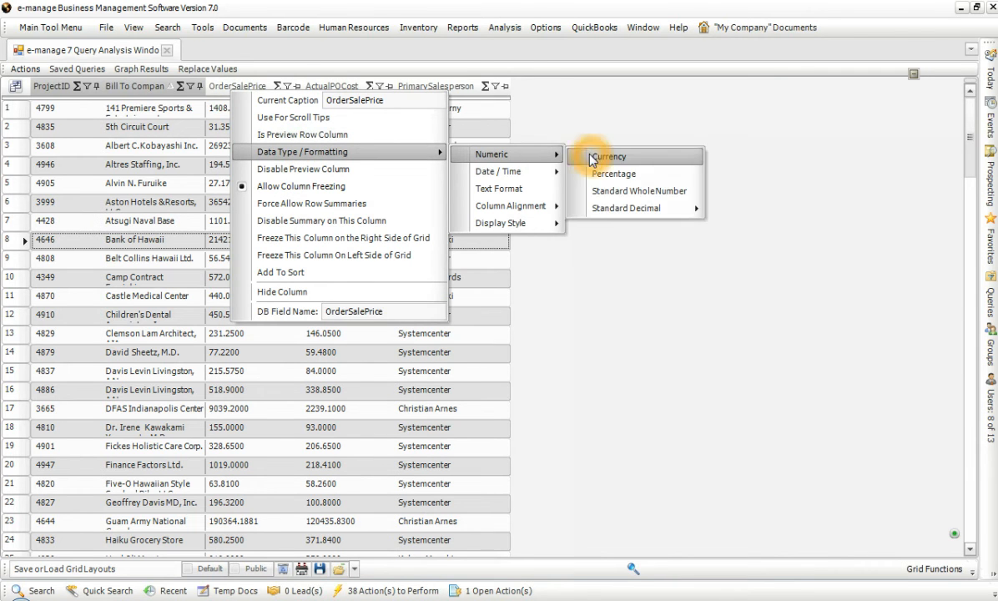
click(589, 157)
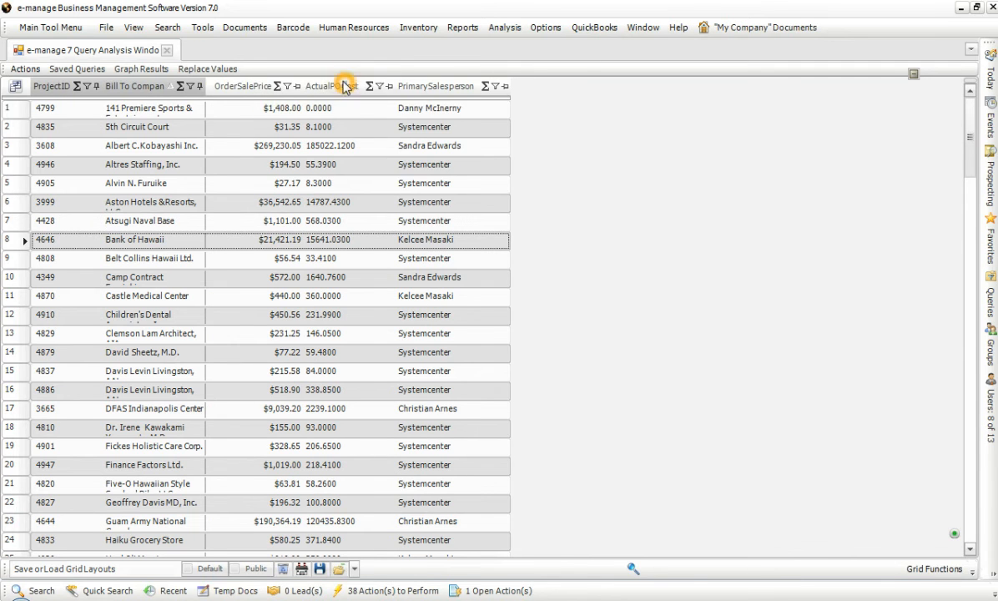
right_click(336, 87)
mouse_move(434, 143)
mouse_move(619, 148)
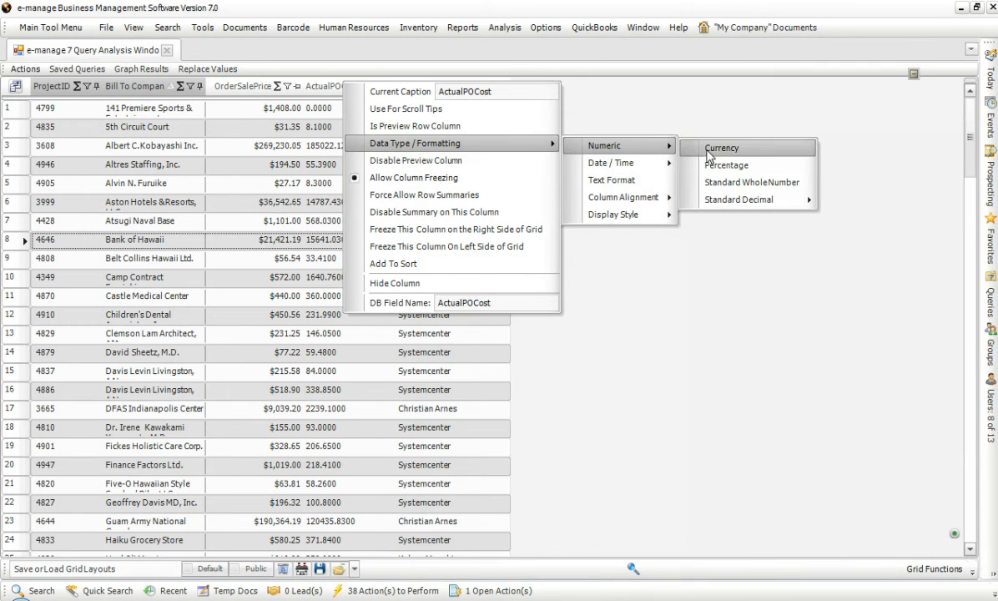
click(720, 148)
Add a Sum summary to both the ActualPOCost and OrderSalePrice columns
click(369, 86)
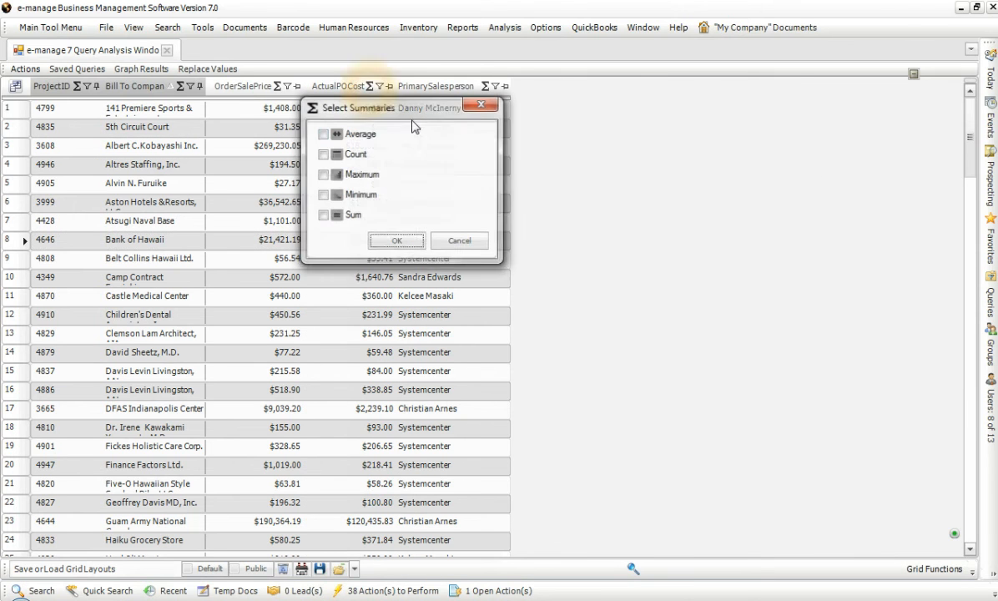
click(324, 217)
click(396, 241)
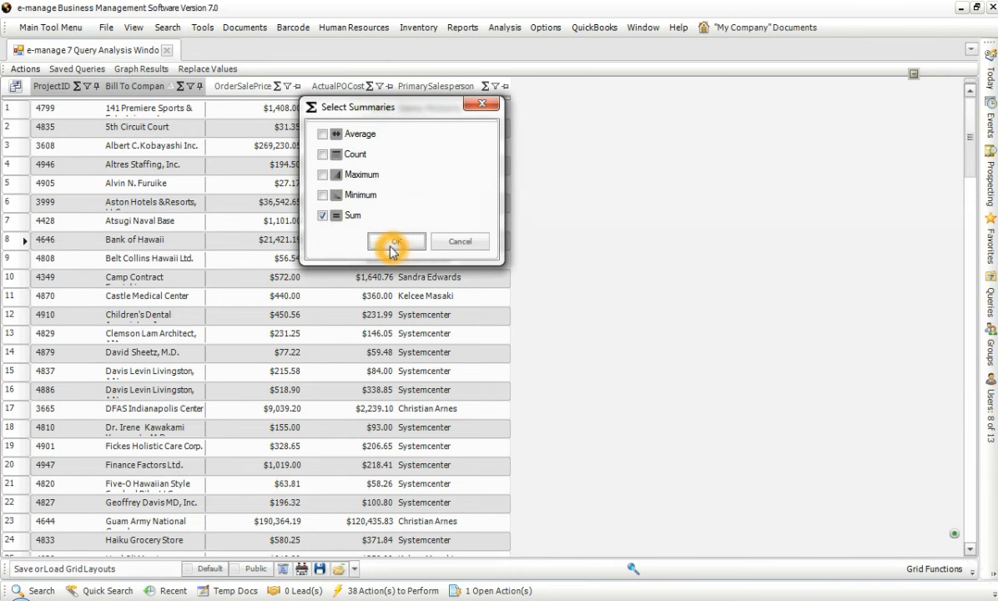
click(279, 86)
click(225, 217)
click(278, 241)
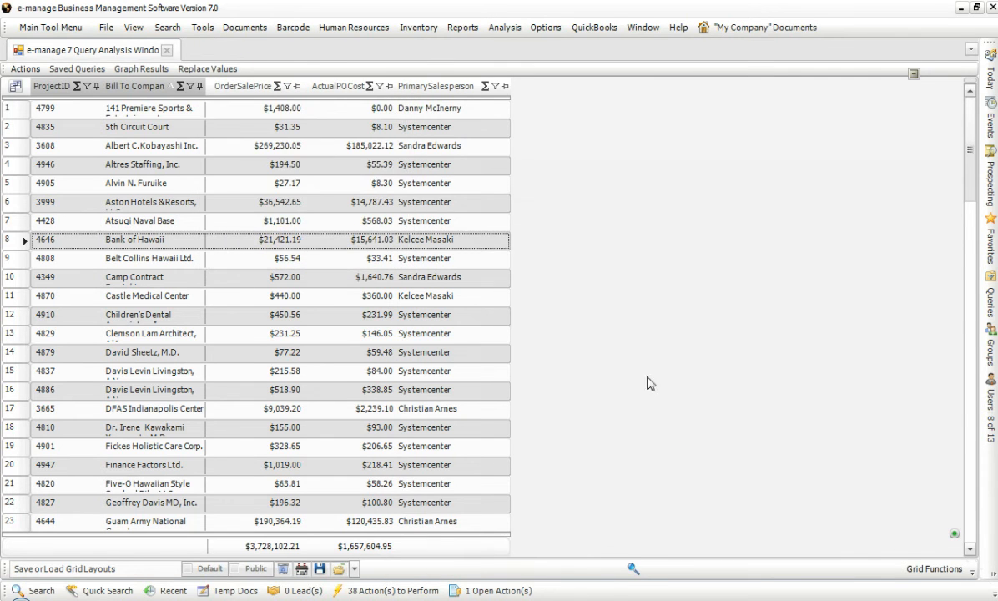
Build a formula in a new grid column and name the column "Profit $"
click(934, 568)
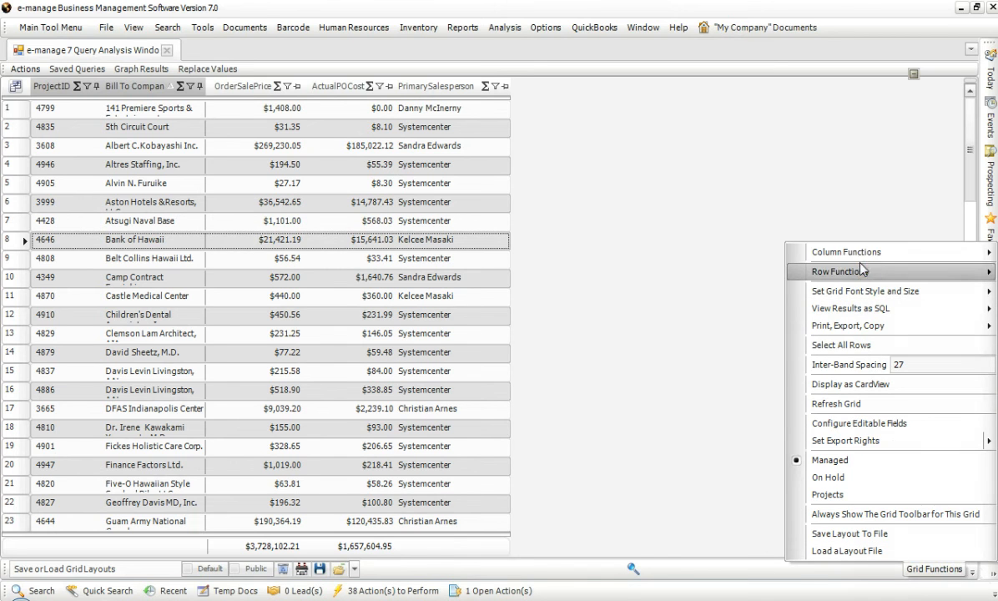
mouse_move(843, 251)
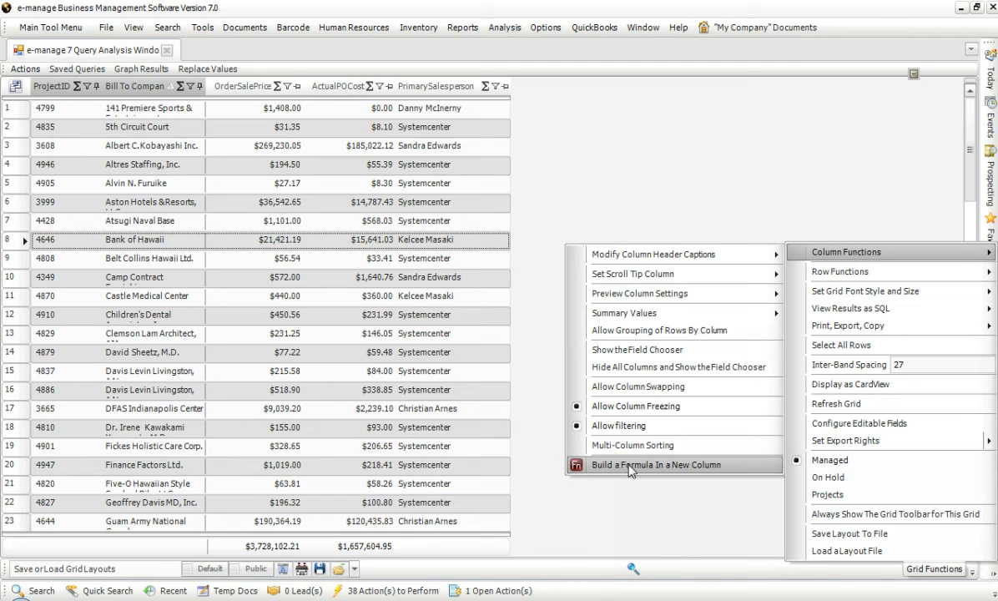
click(678, 469)
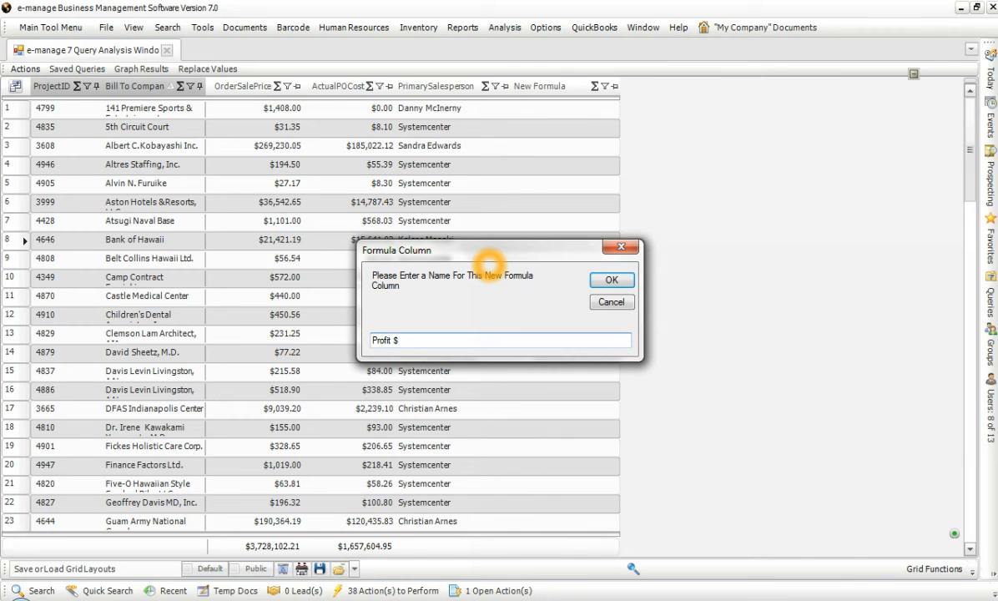
text(Profit $)
key(Return)
Insert OrderSalePrice from the OrderAnalysisTable operands as the first term of the Profit $ formula
drag(480, 249, 438, 203)
click(526, 286)
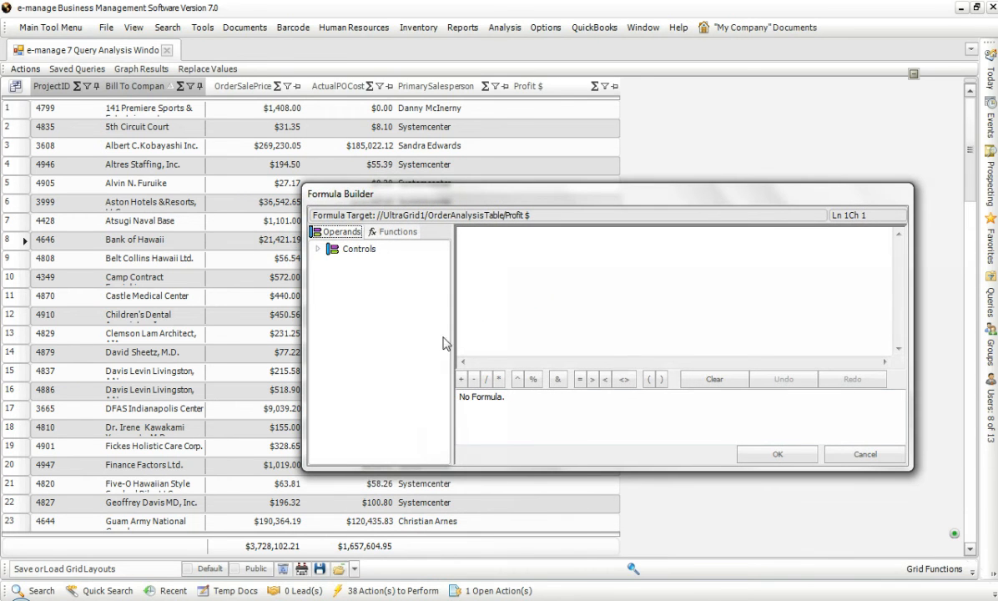
click(317, 249)
click(332, 264)
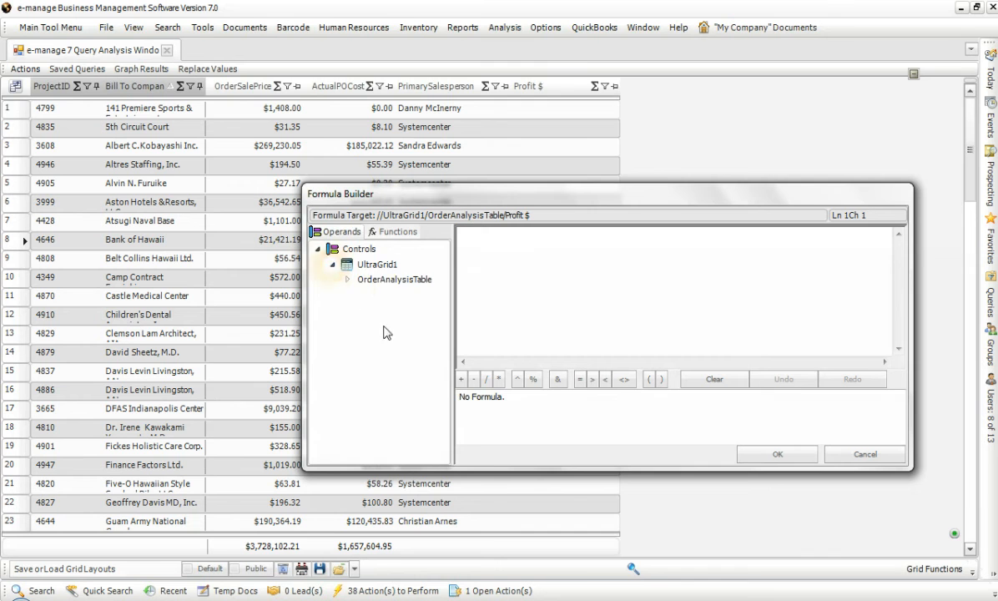
click(347, 279)
drag(441, 257, 375, 384)
click(414, 421)
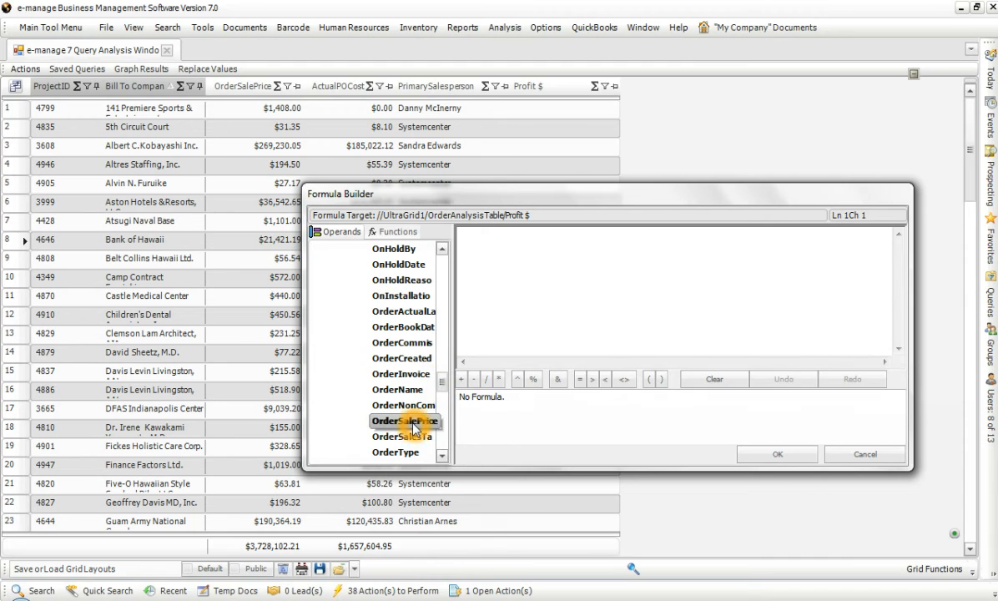
double_click(413, 425)
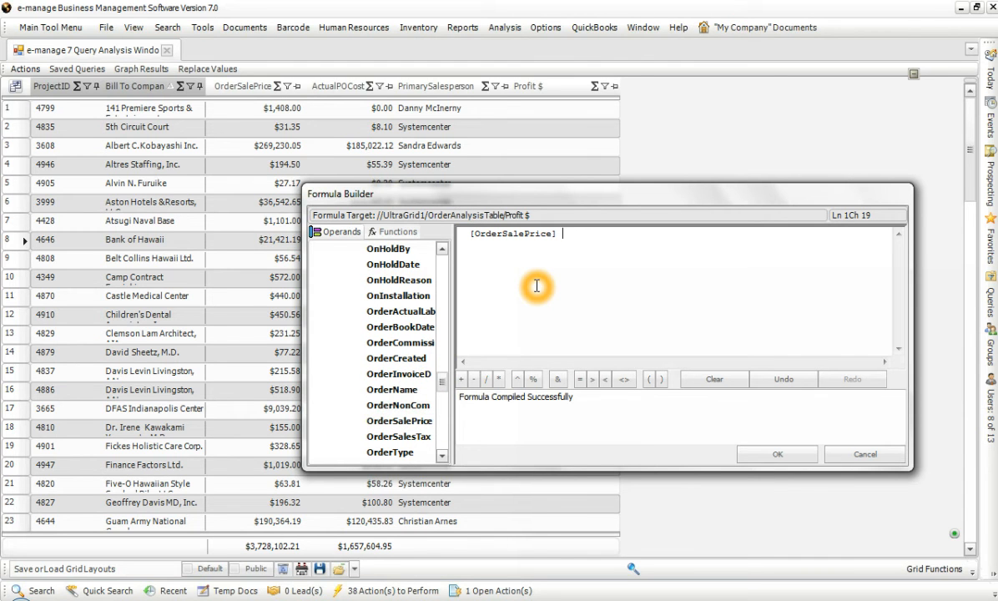
Complete the Profit $ formula by subtracting ActualPOCost and ActualLaborCost from OrderSalePrice, and apply it to the column
text(-)
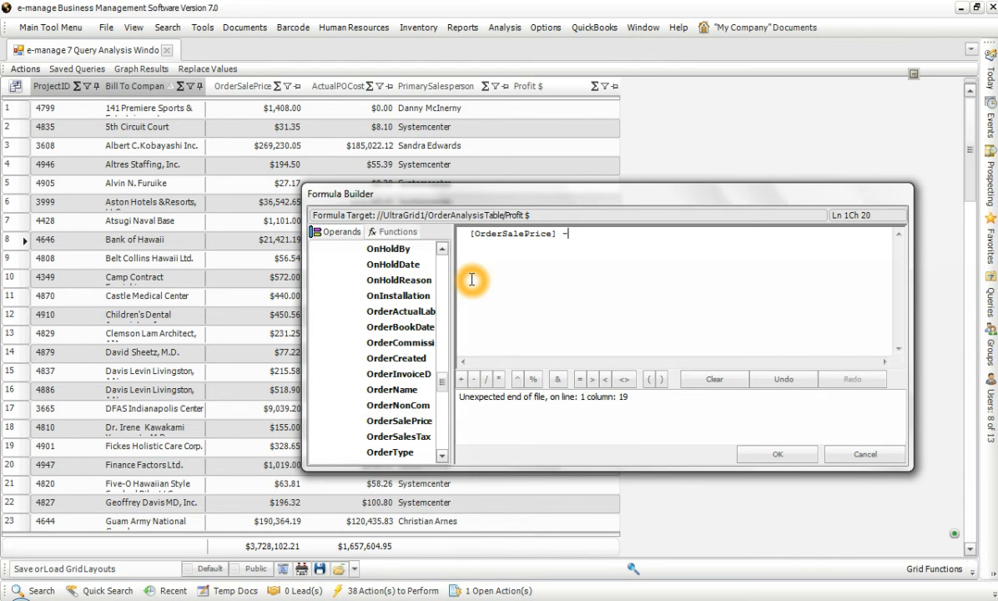
drag(441, 383, 442, 268)
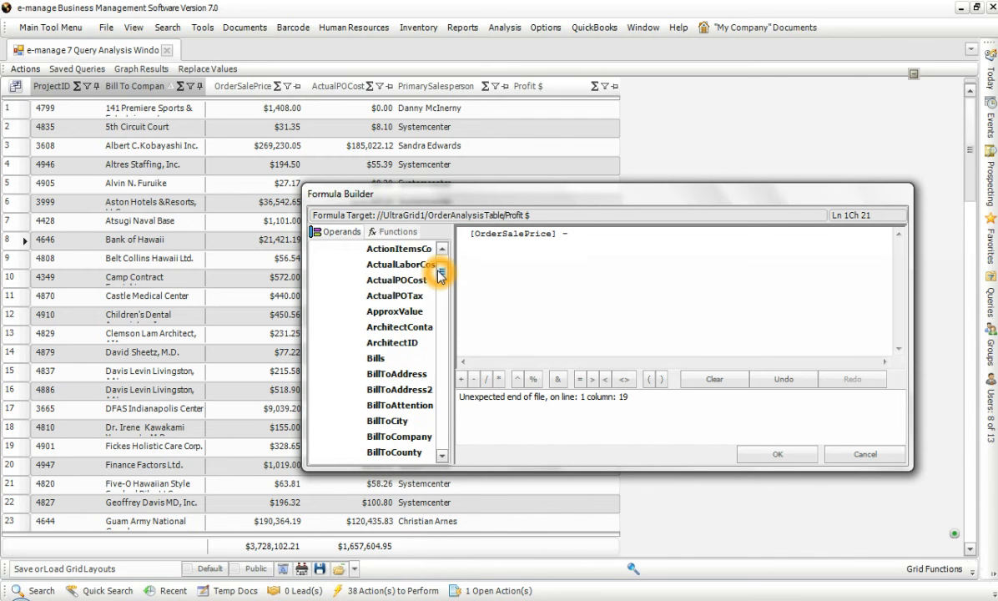
double_click(397, 282)
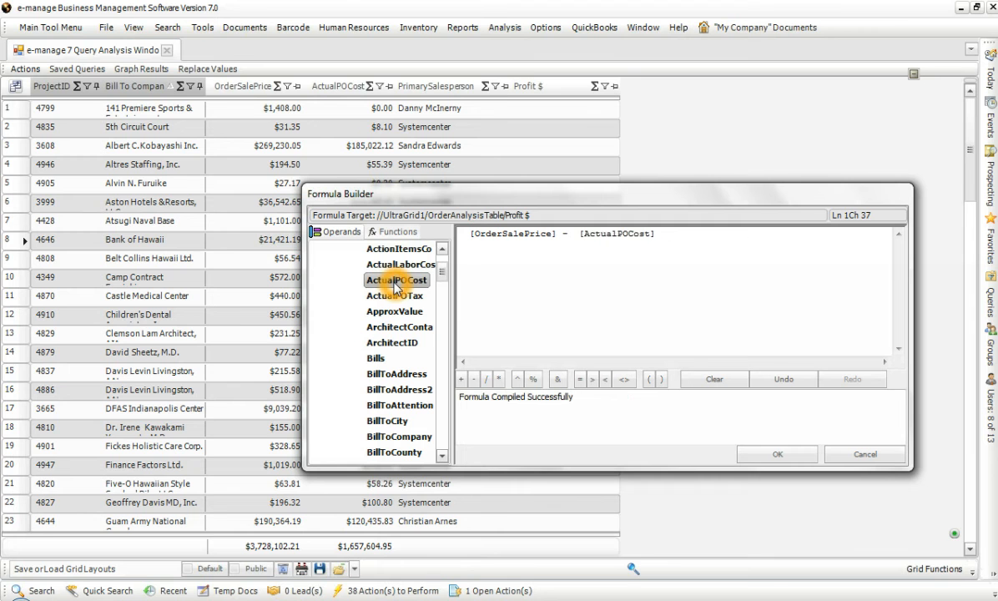
text(-)
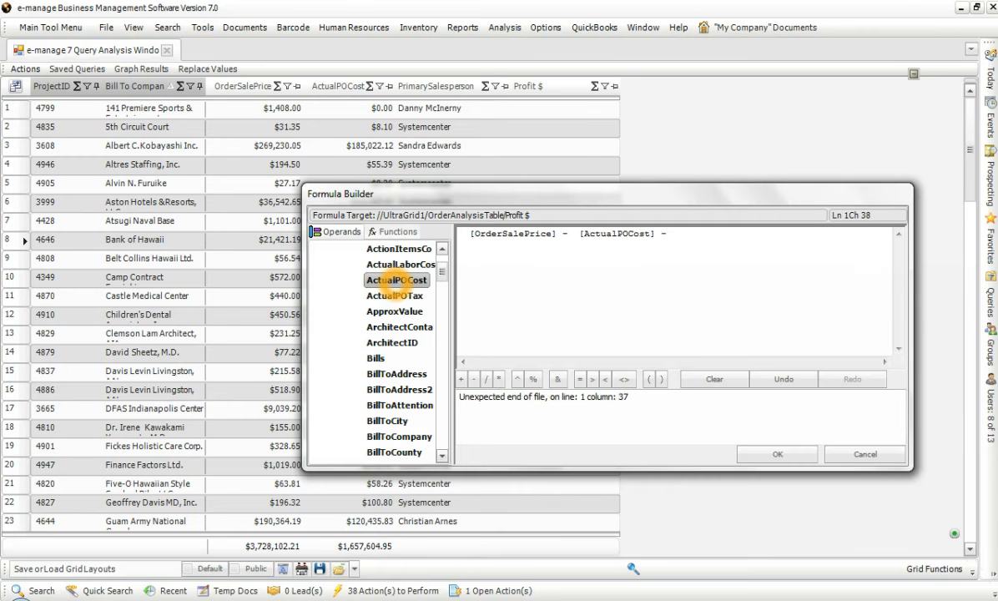
click(415, 264)
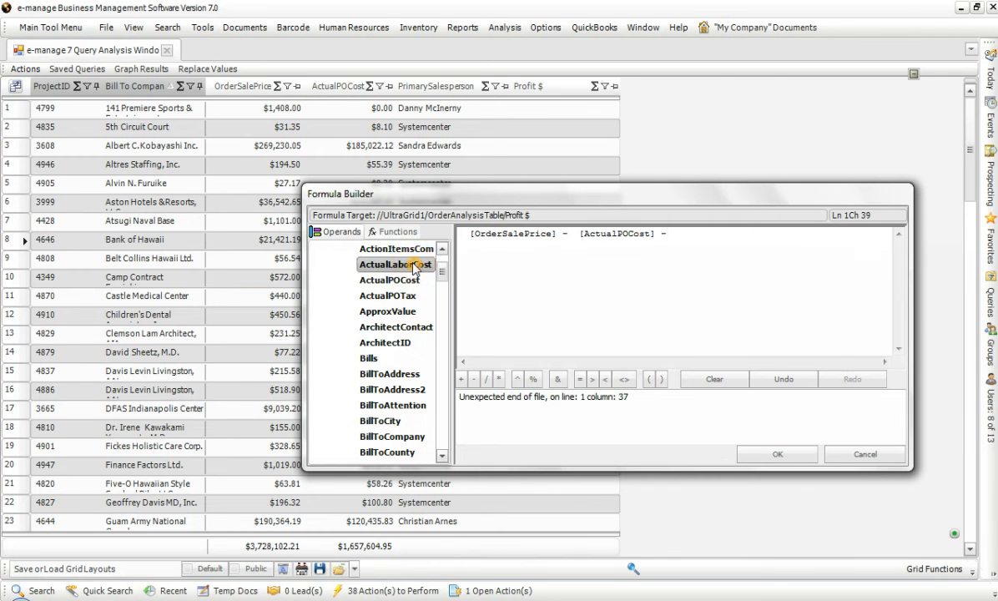
double_click(415, 267)
click(785, 458)
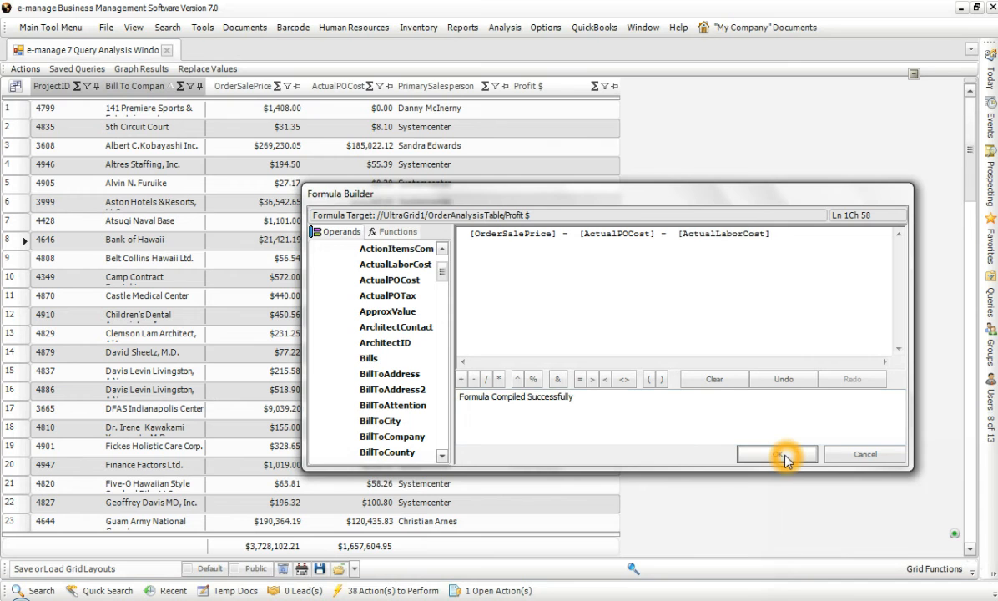
Format the Profit $ column as numeric Currency
click(568, 90)
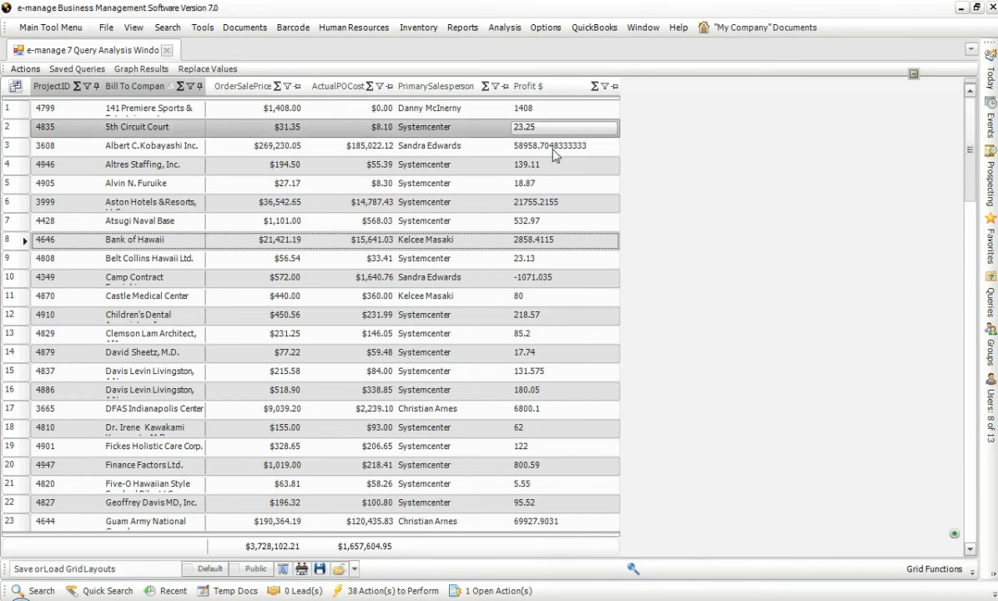
right_click(551, 90)
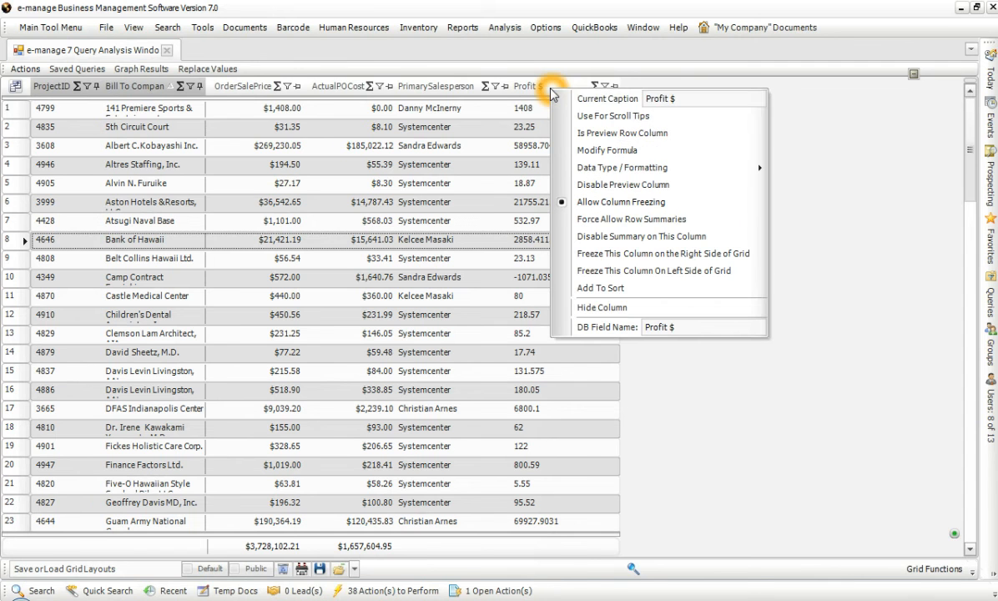
mouse_move(632, 166)
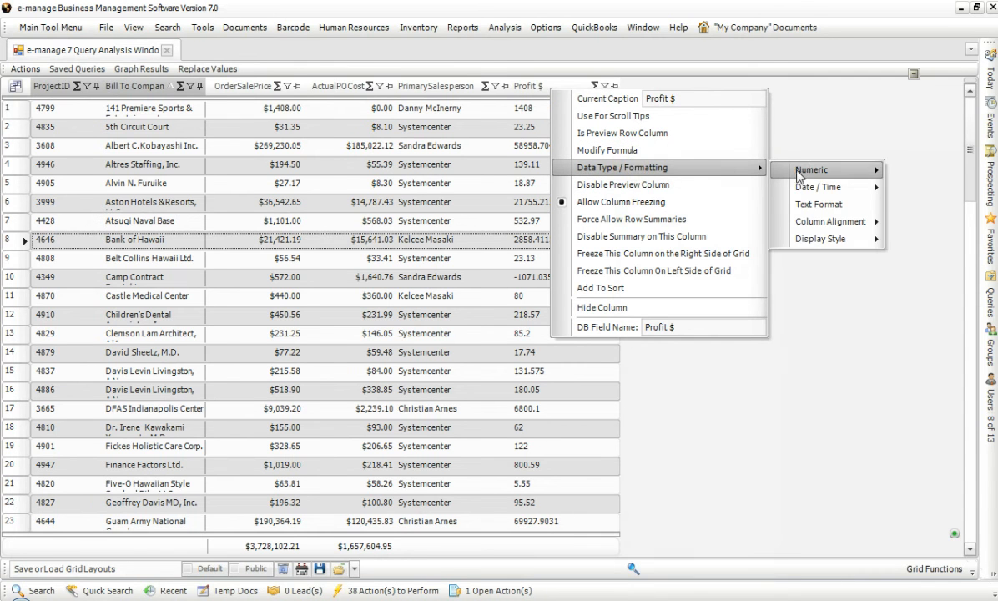
mouse_move(788, 170)
click(729, 173)
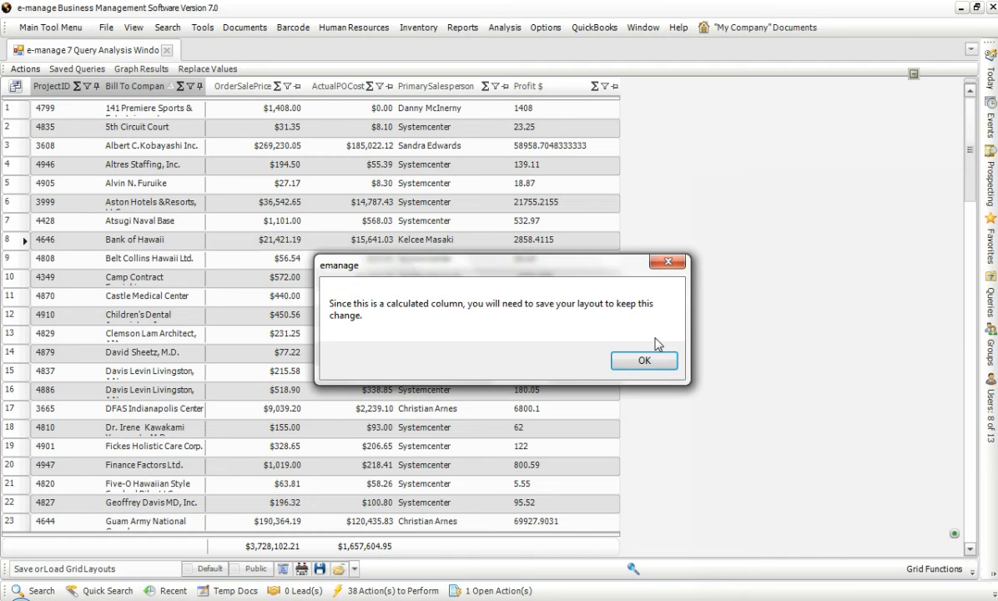
click(656, 373)
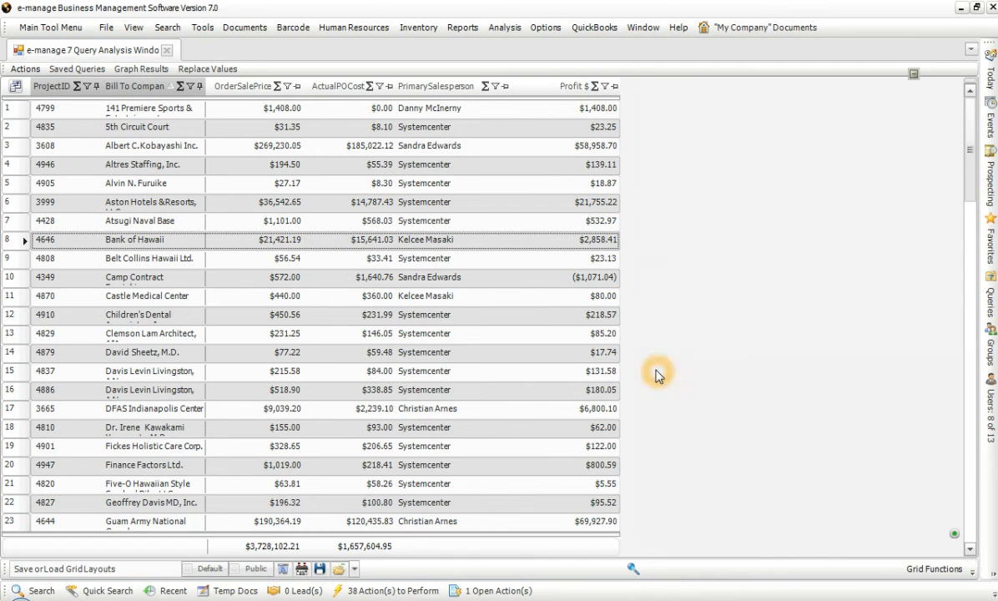
Add a Sum summary to the Profit $ column and compare it with the OrderSalePrice and ActualPOCost totals
click(594, 88)
click(531, 216)
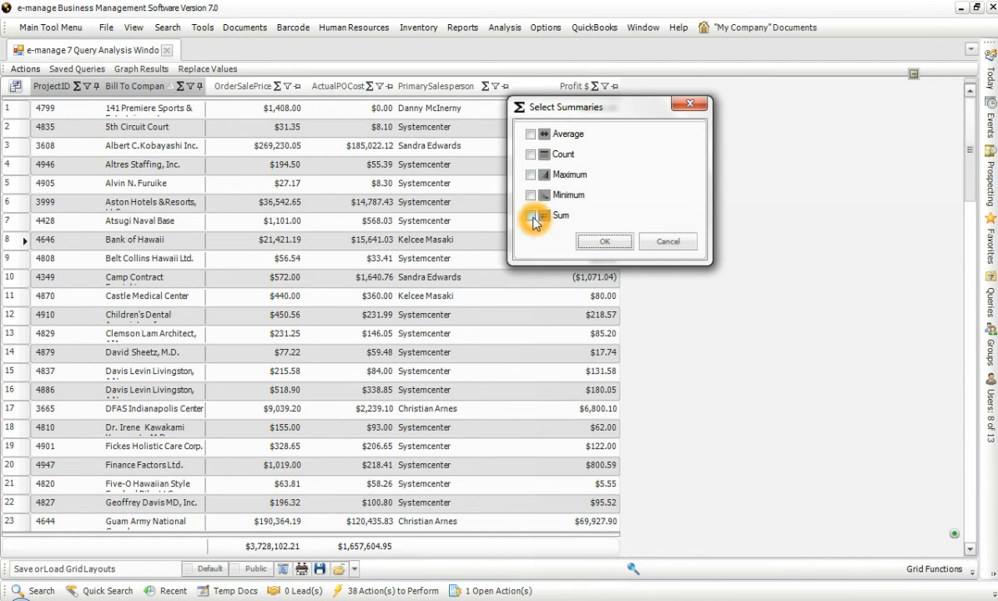
click(606, 241)
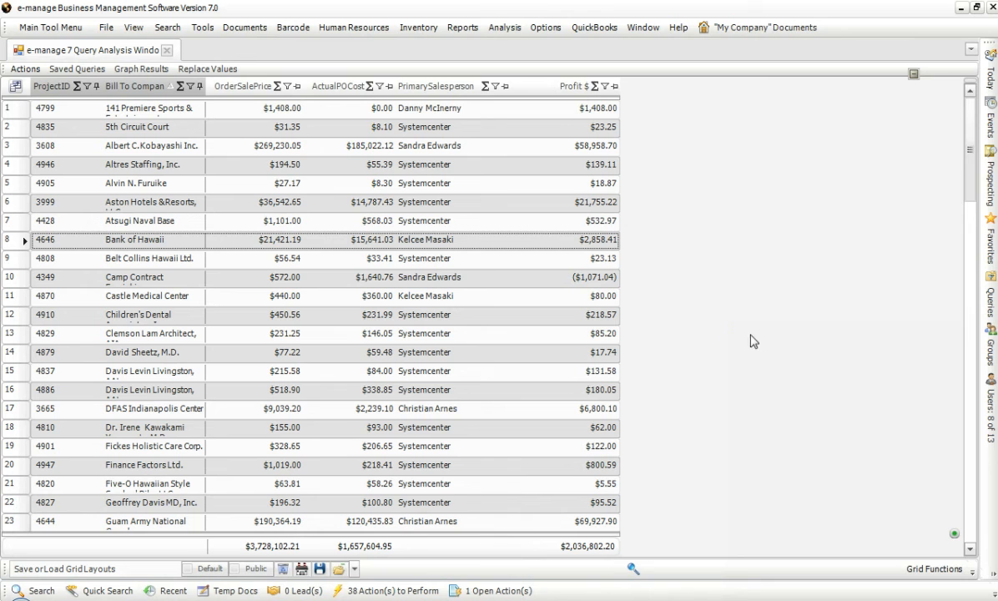
click(255, 549)
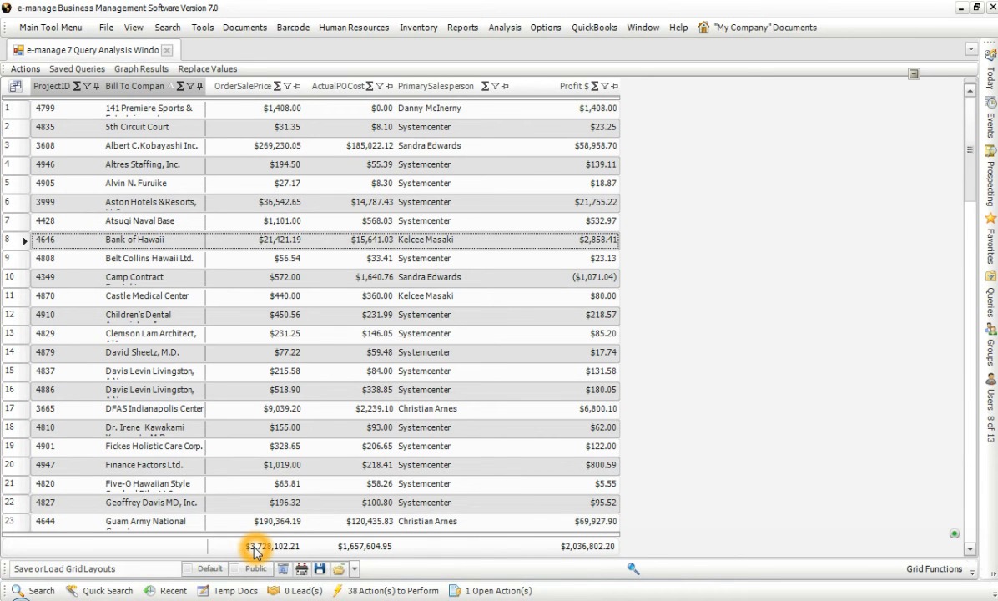
click(344, 549)
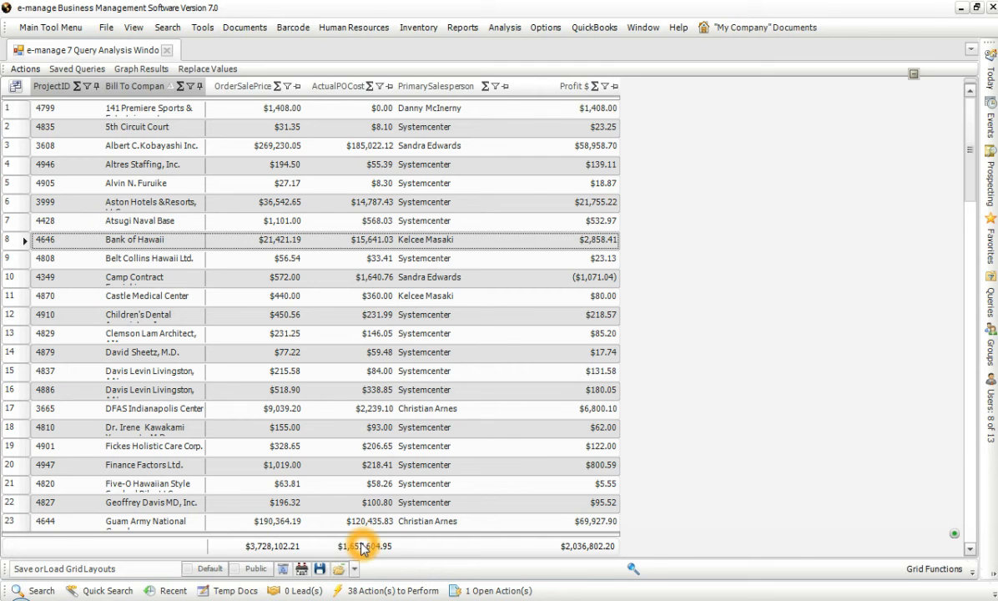
Show the ActualLaborCost field as a grid column and add a Sum summary to it
click(15, 87)
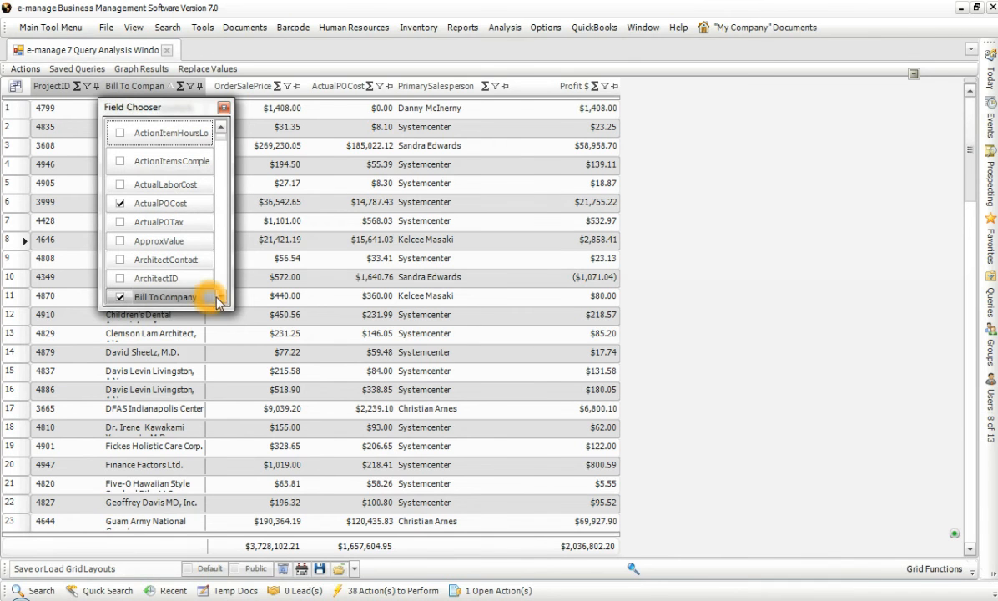
click(121, 185)
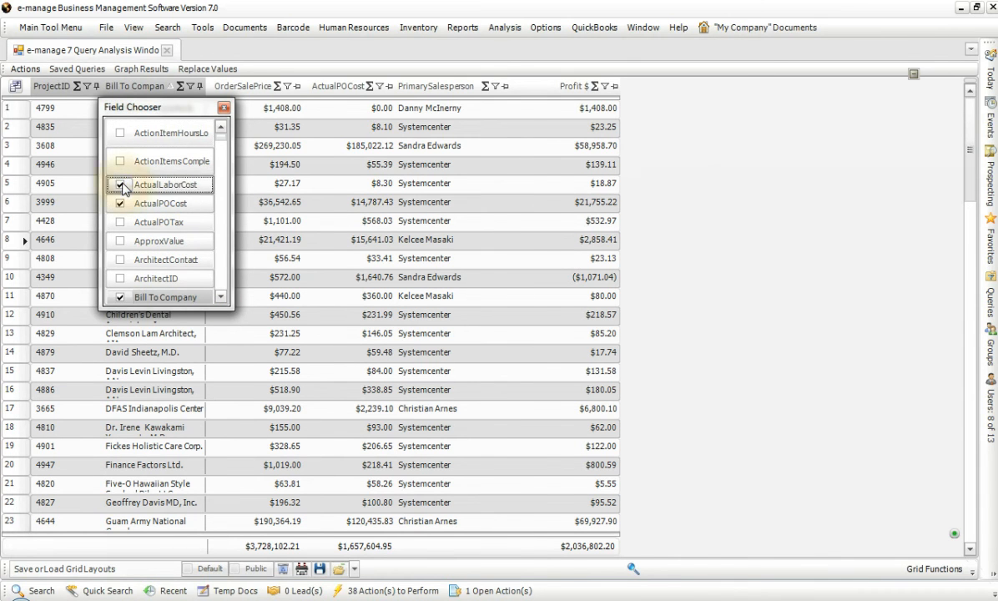
click(224, 108)
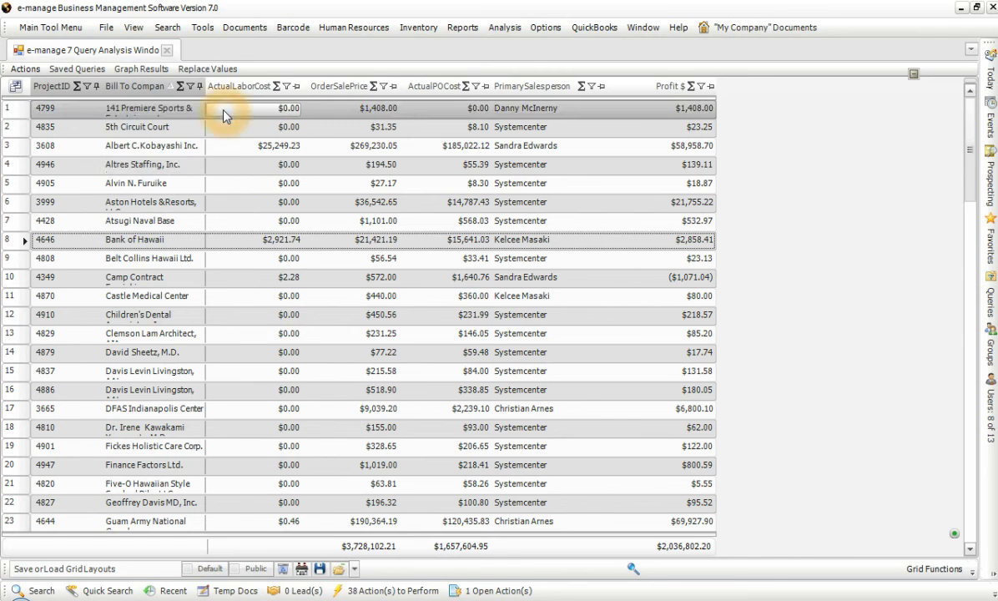
click(276, 86)
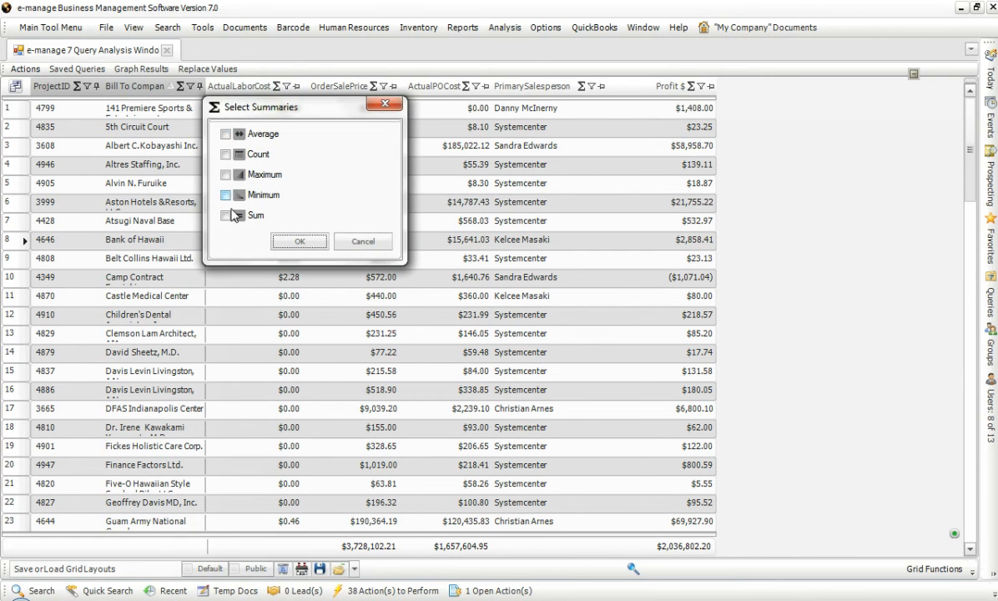
click(225, 215)
click(298, 242)
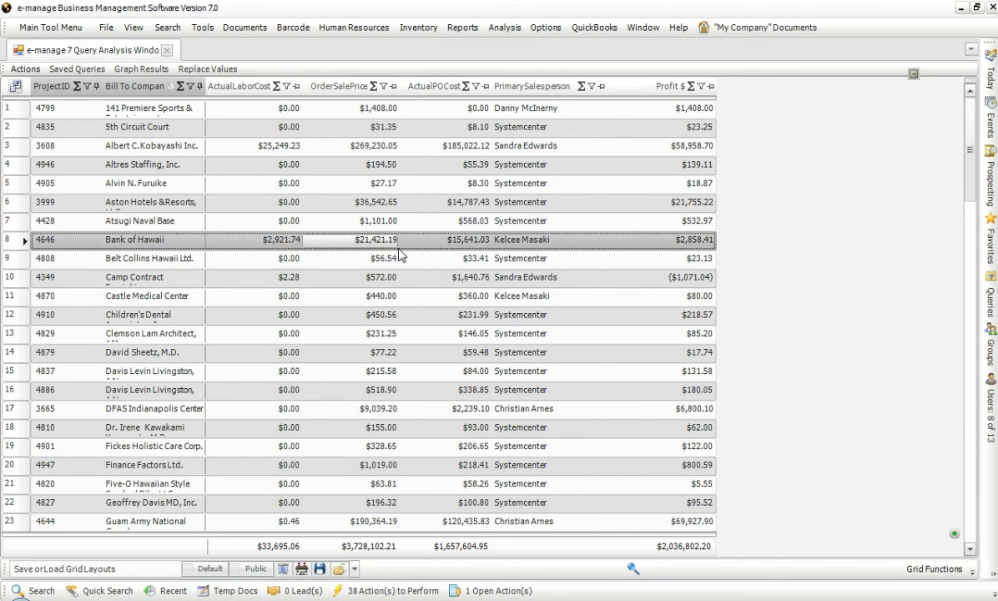
Move the ActualLaborCost column between ActualPOCost and PrimarySalesperson and review the totals that make up the profit
mouse_move(219, 86)
mouse_down()
mouse_move(357, 100)
mouse_move(460, 94)
mouse_up()
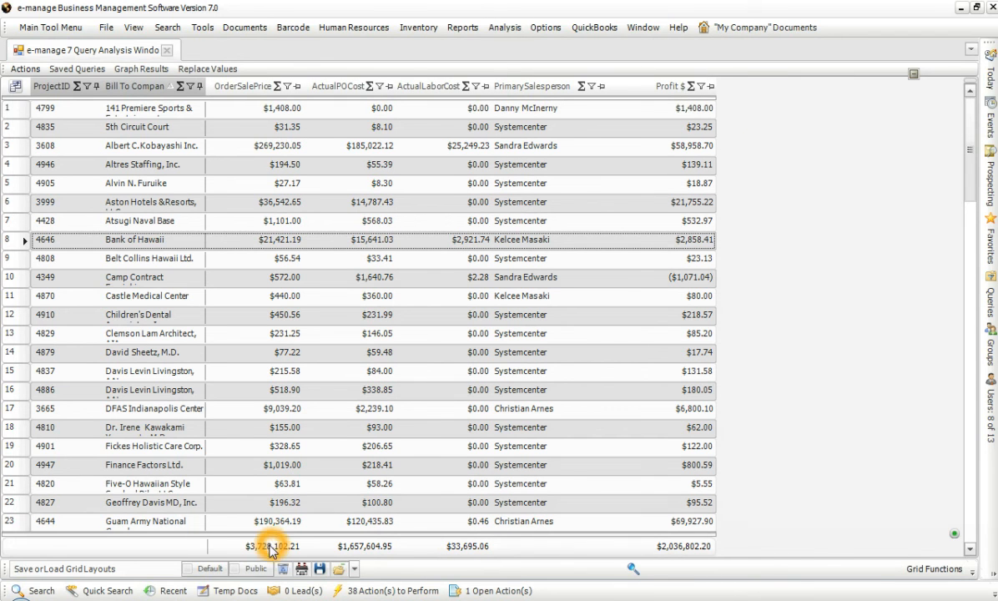
click(352, 550)
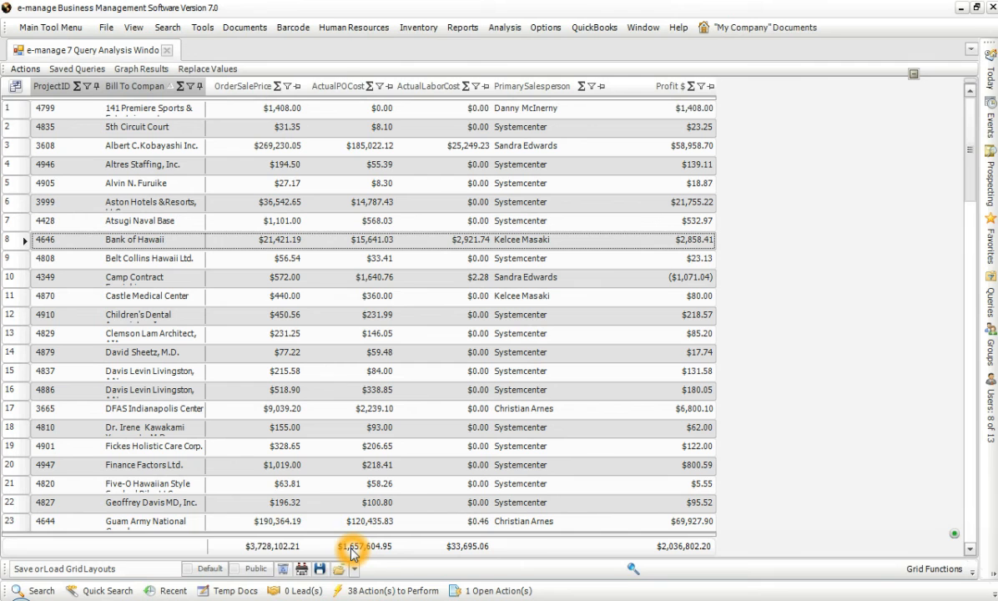
click(458, 549)
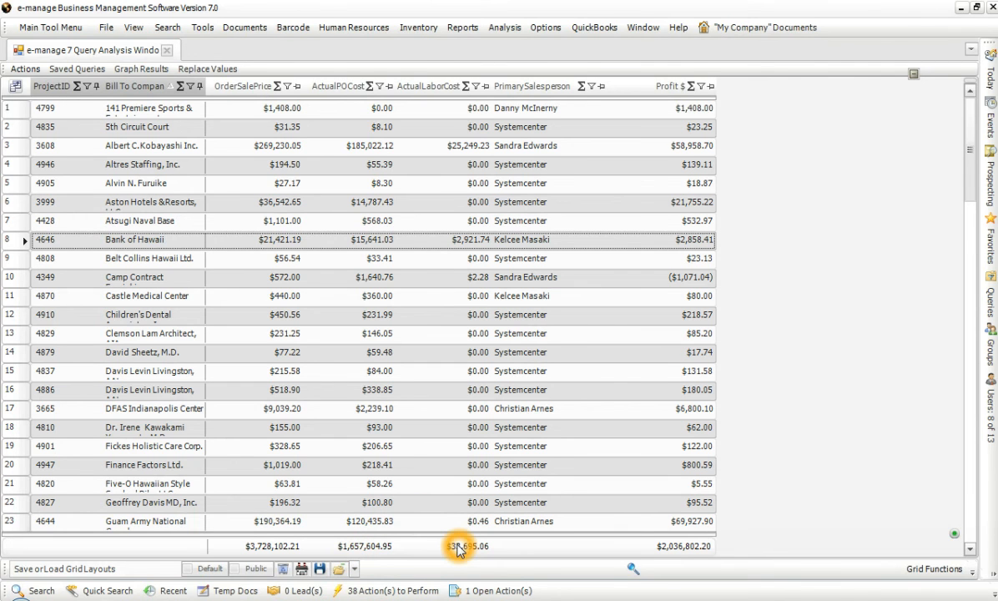
click(672, 549)
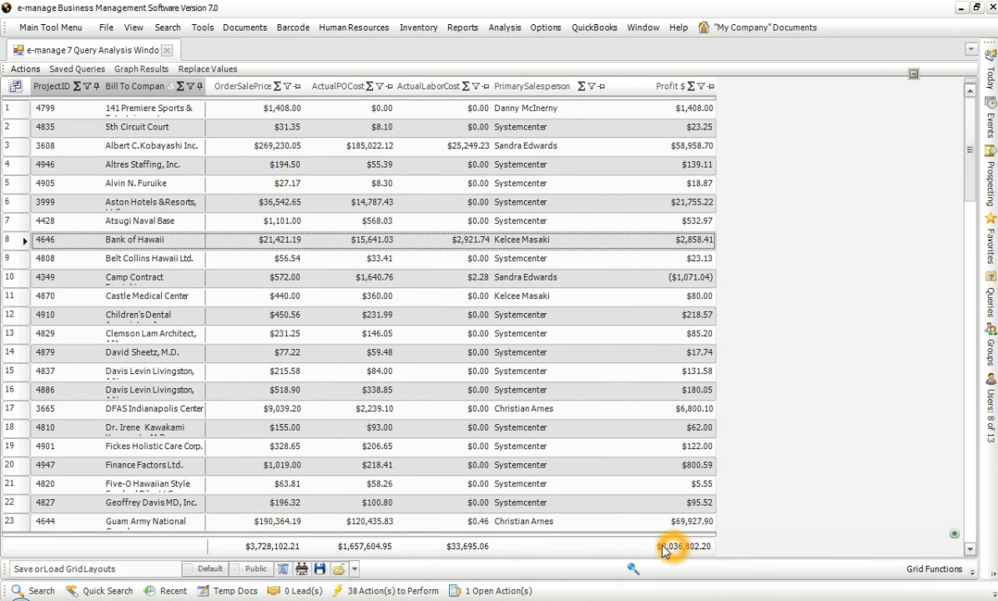
Save the current grid layout under the name "Profit Layout"
click(931, 566)
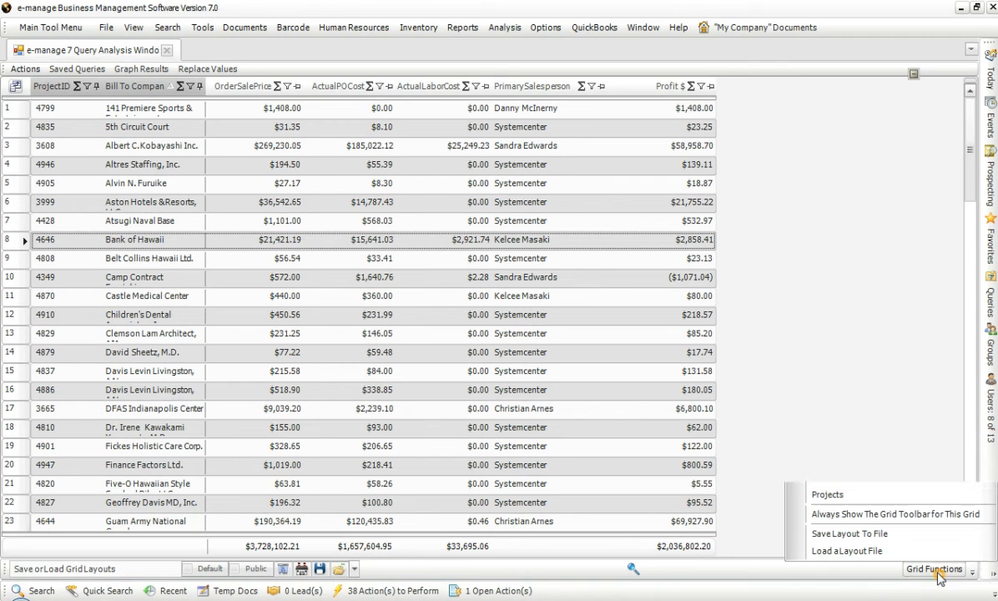
click(918, 564)
click(124, 566)
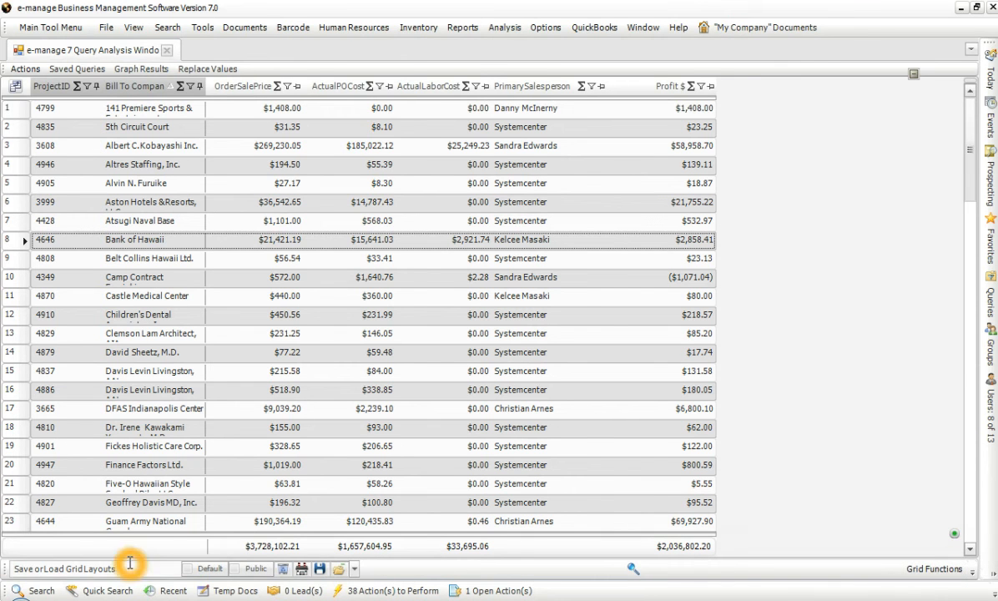
click(130, 569)
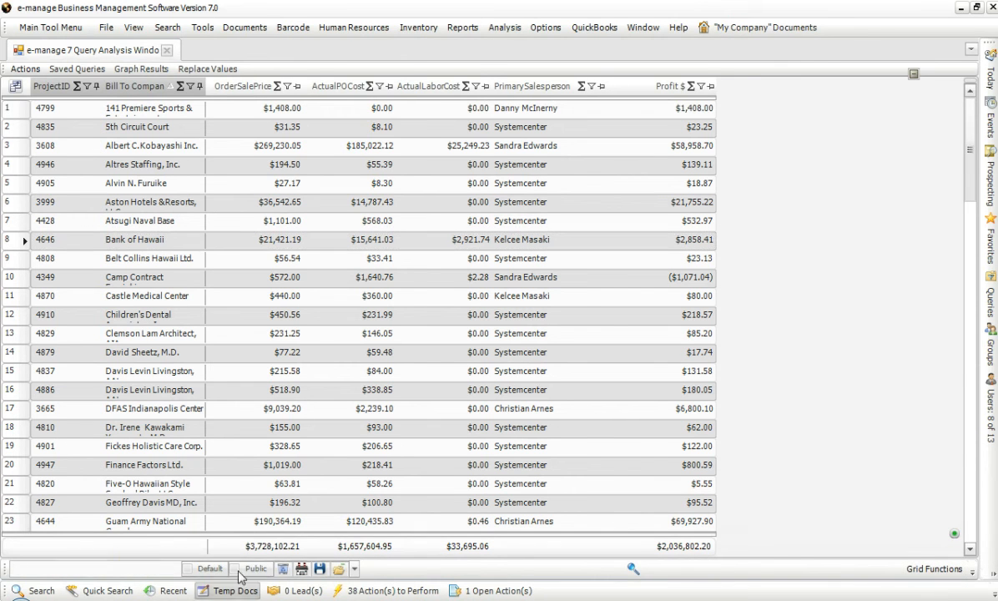
click(164, 568)
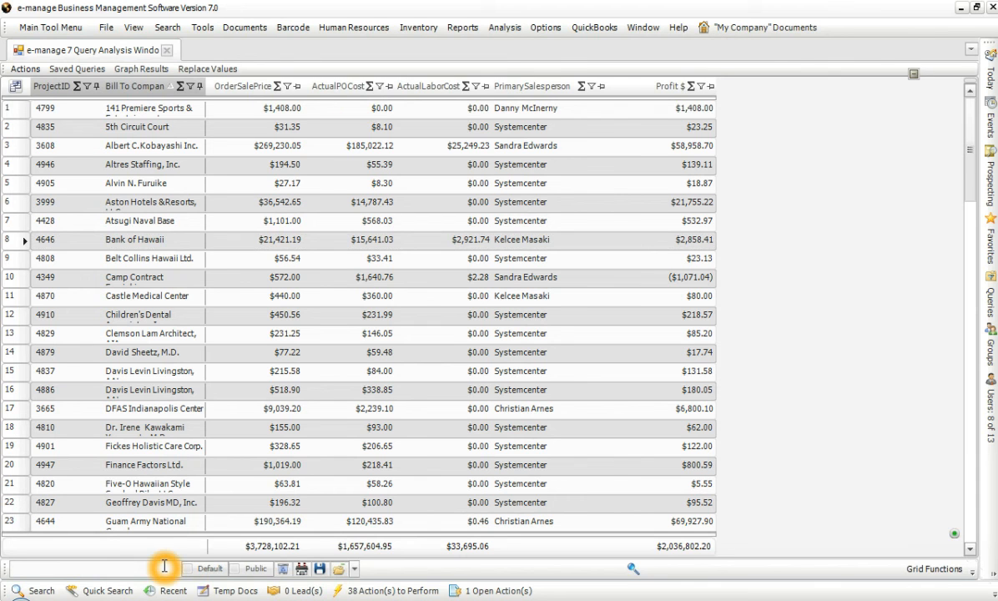
text(Profit Layout)
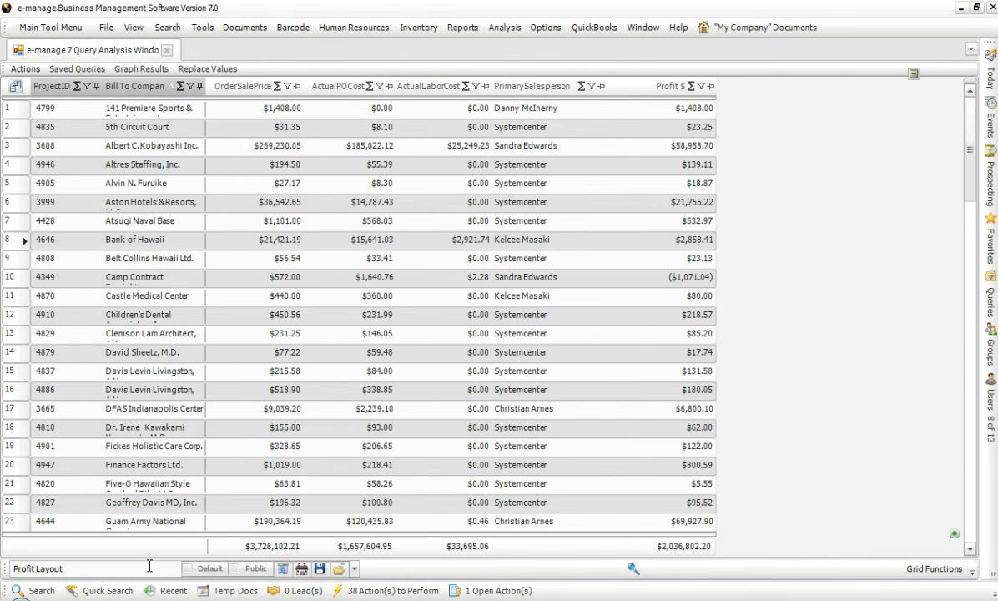
click(289, 571)
click(306, 570)
click(304, 574)
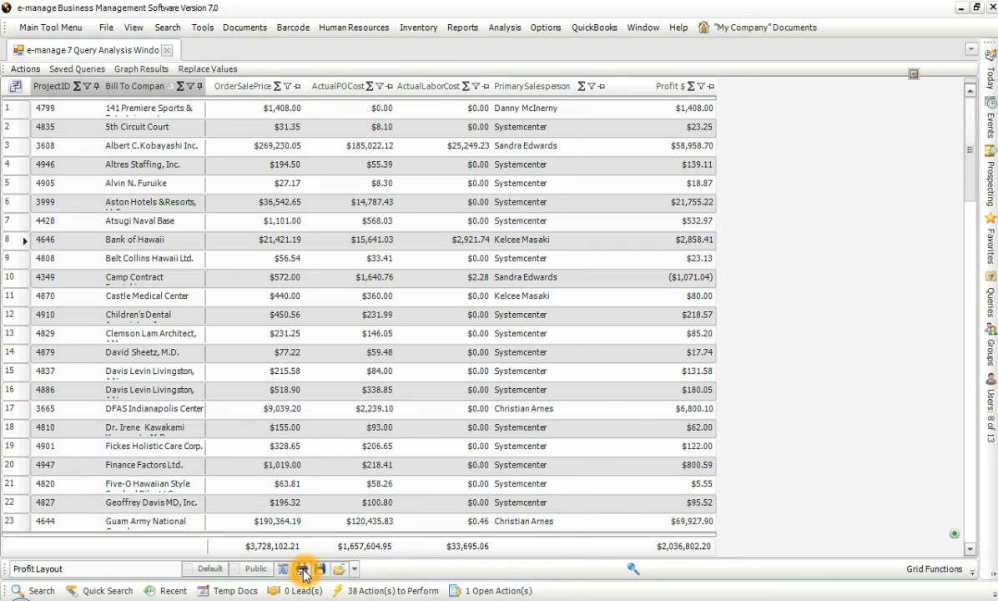
click(207, 568)
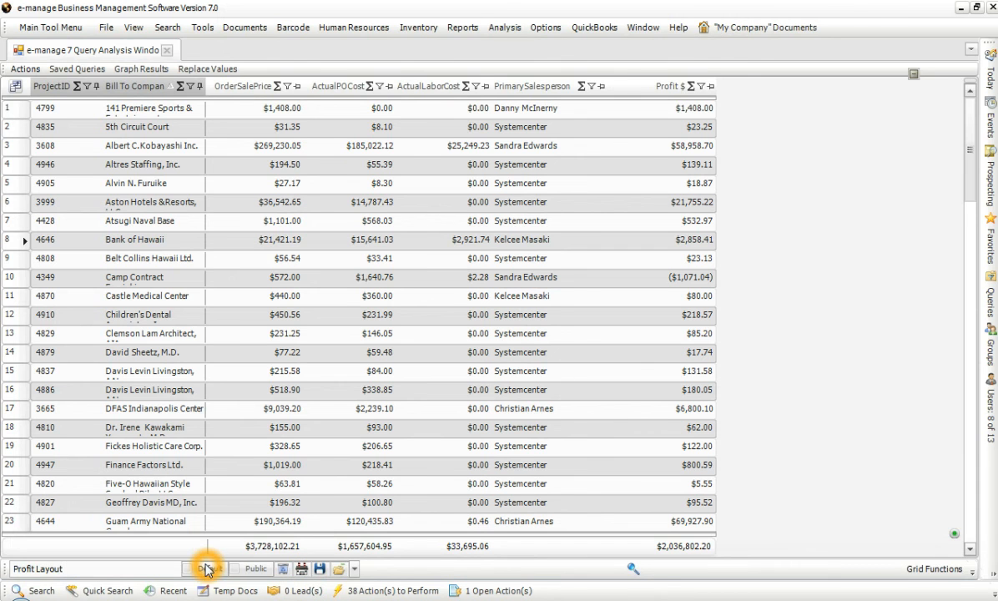
click(320, 568)
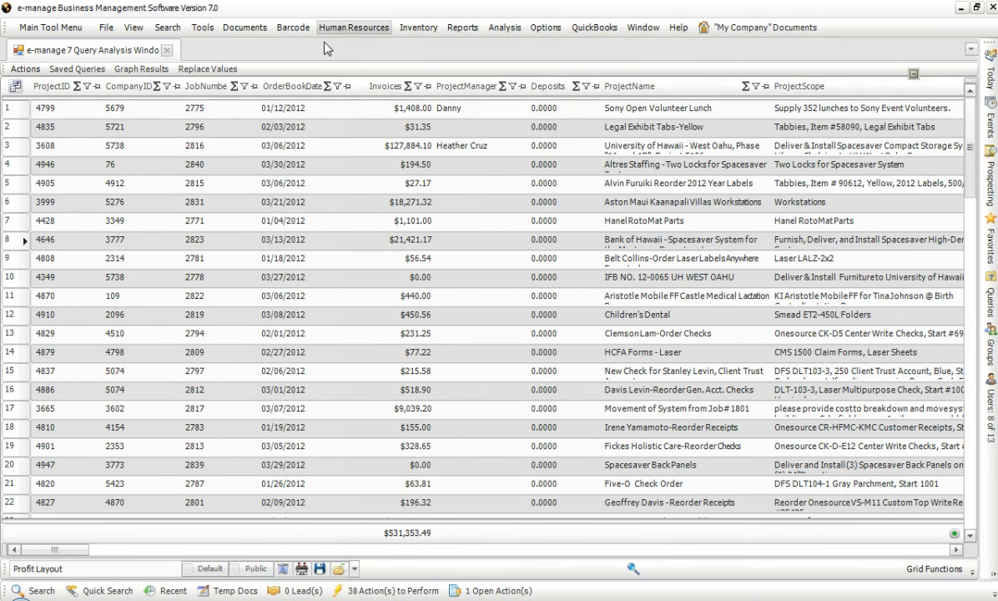
Load the saved "Profit Layout" into the results grid
click(434, 333)
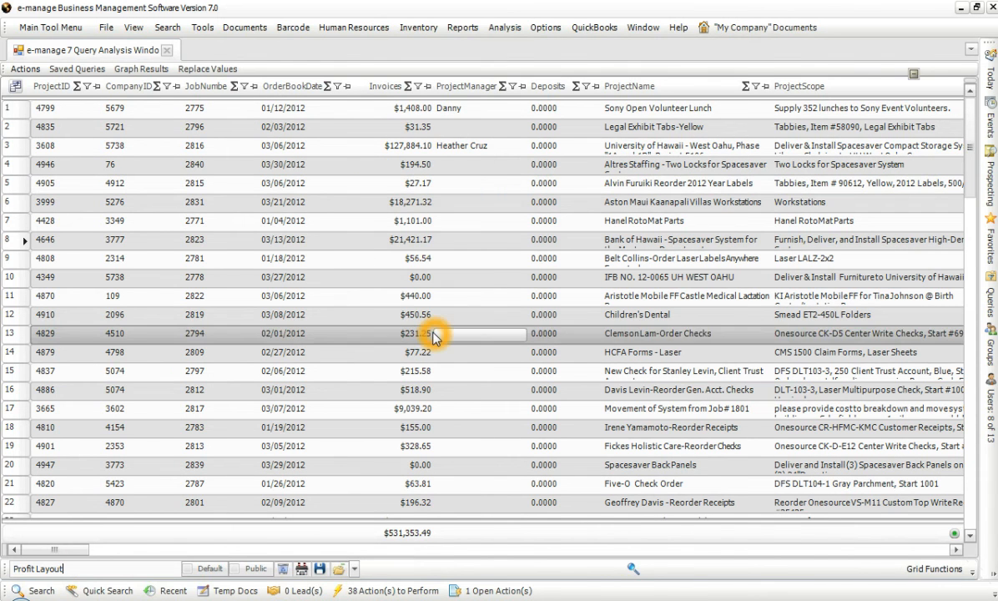
click(354, 569)
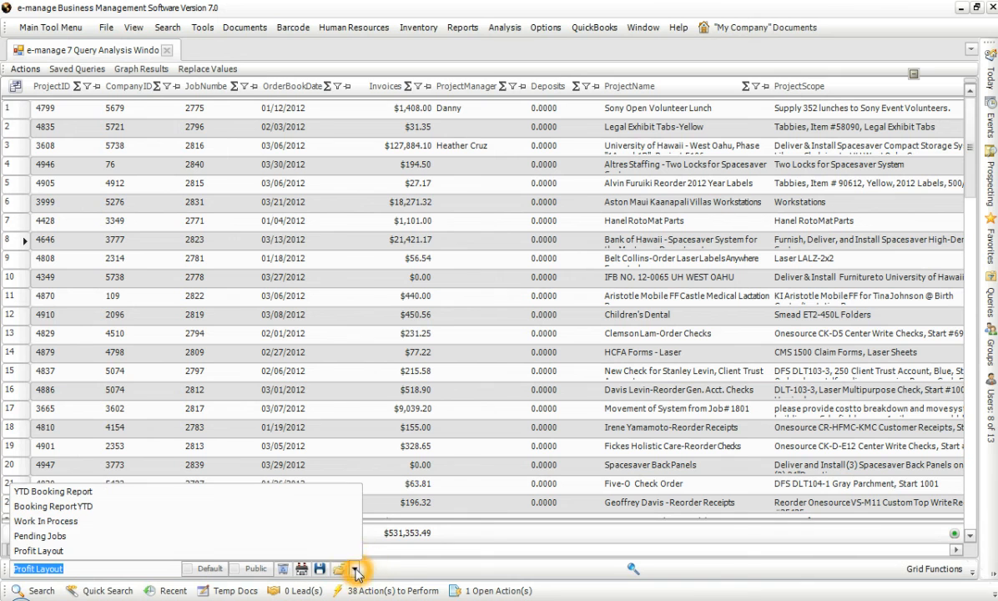
click(85, 551)
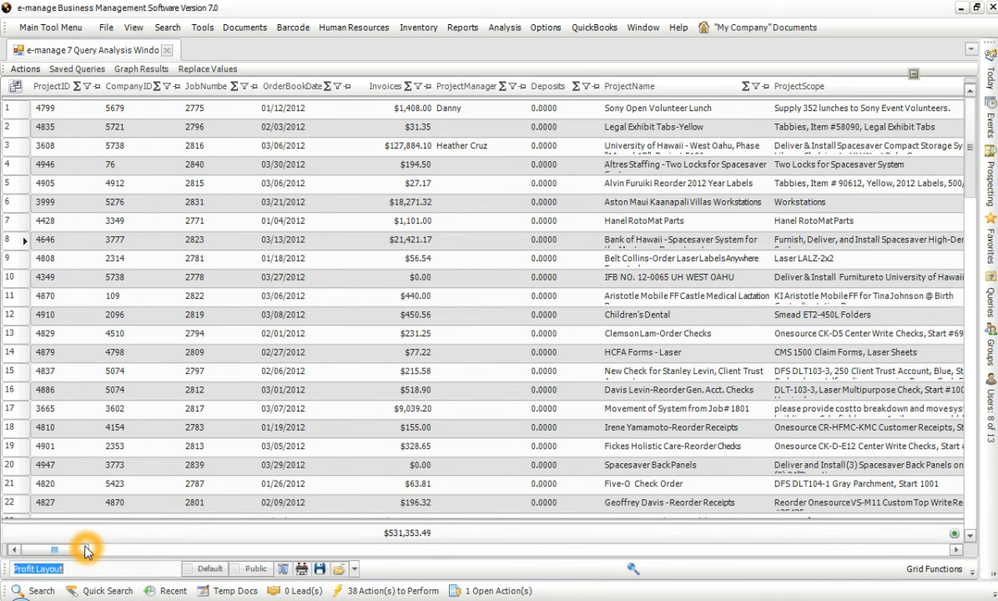
click(339, 570)
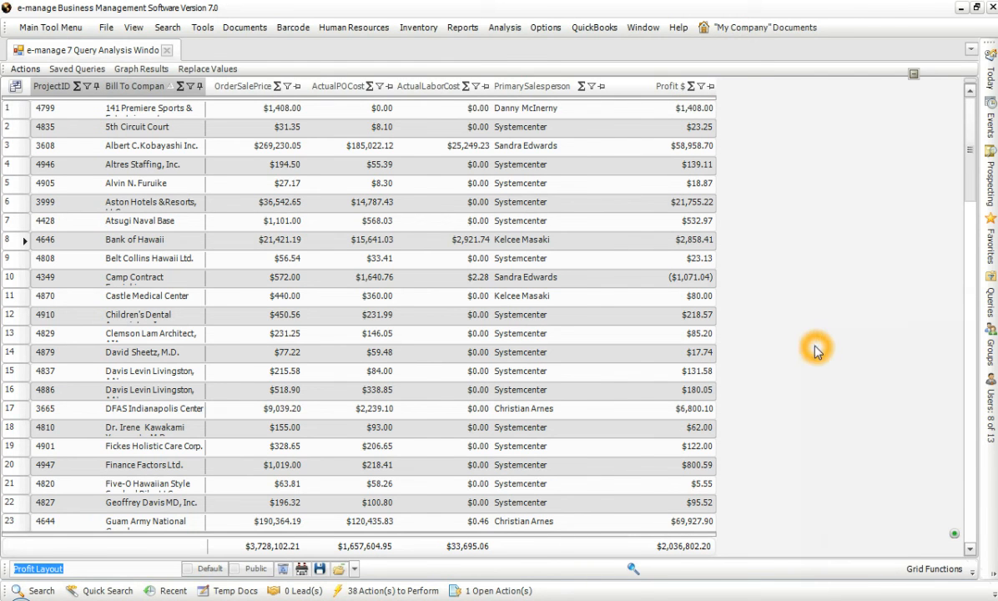
Set the grid to size all rows at once and increase the height of every row
click(934, 571)
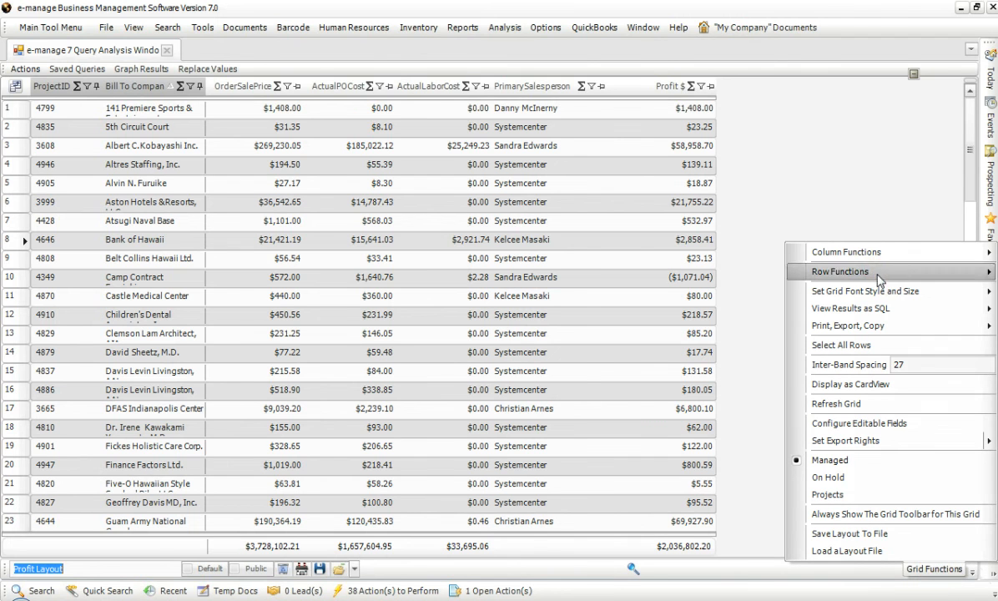
mouse_move(843, 272)
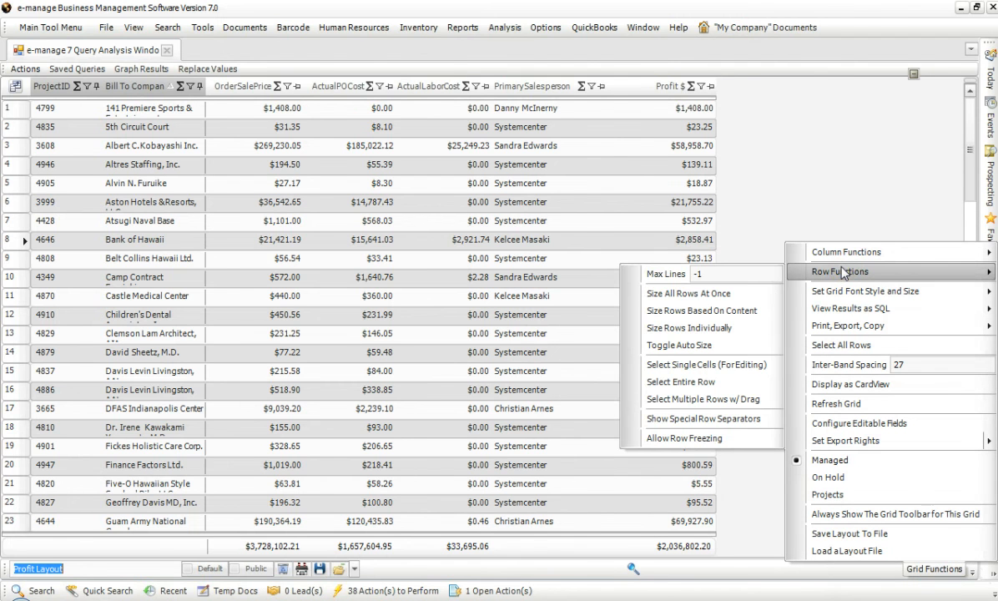
click(694, 297)
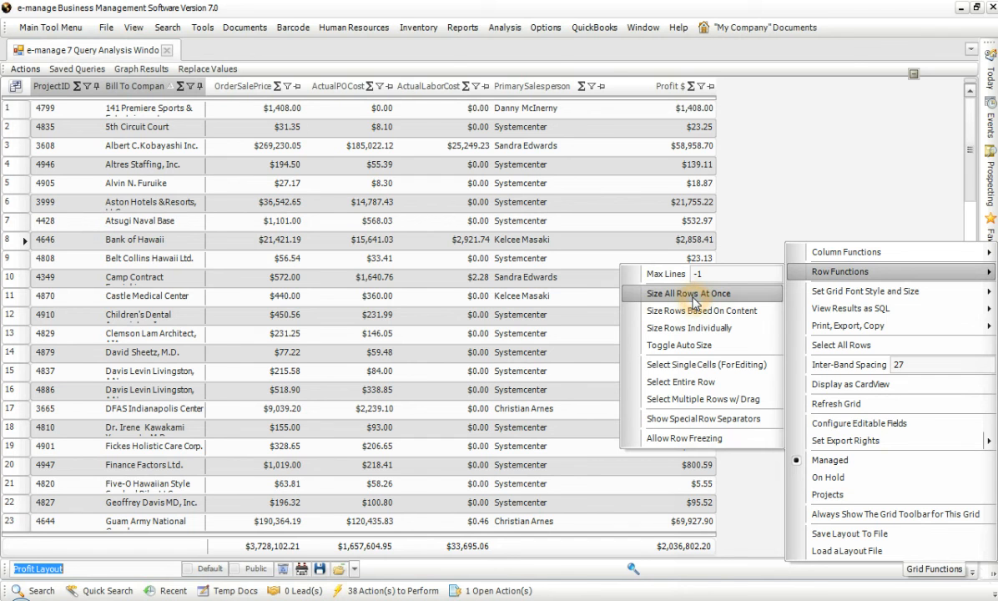
click(695, 299)
drag(22, 191, 16, 222)
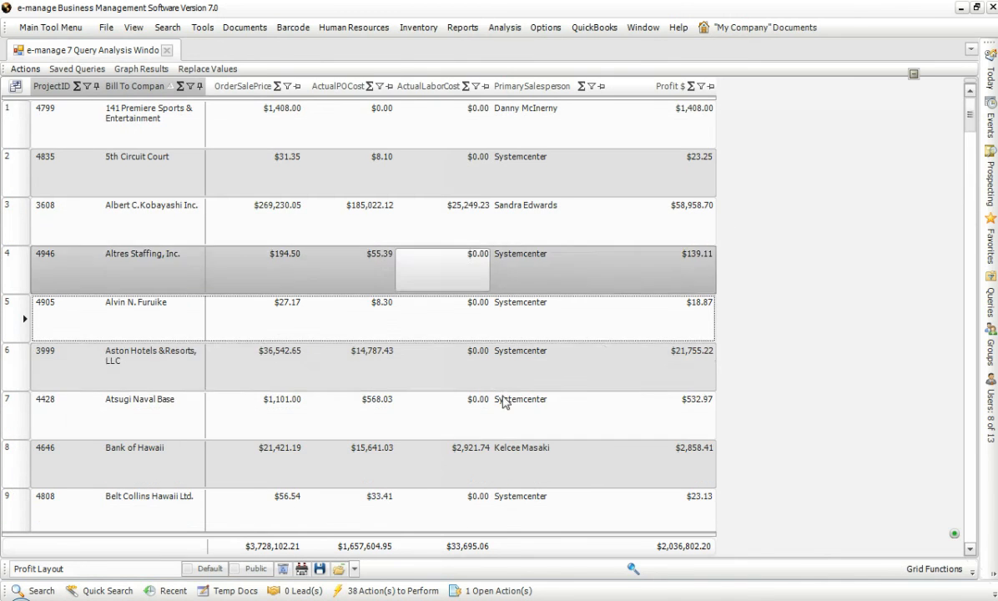
click(797, 487)
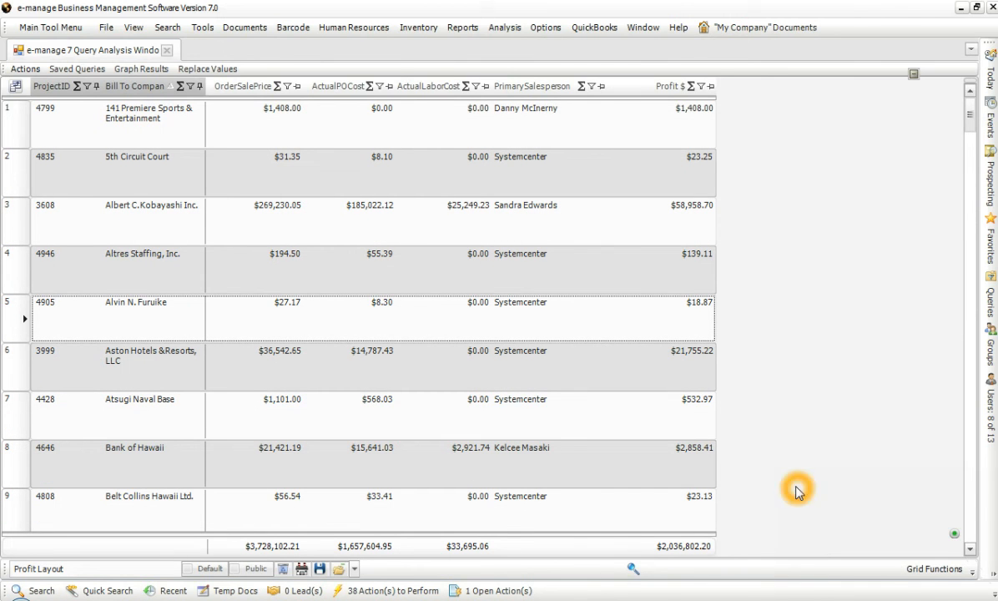
Size the grid rows based on their content and check the row heights down to the end of the results
click(929, 571)
click(883, 269)
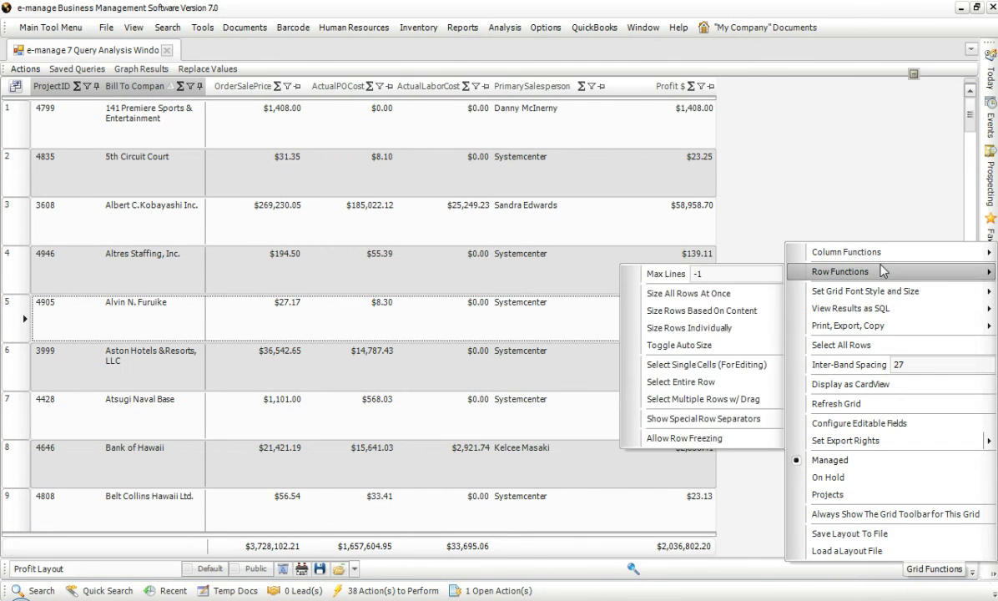
click(706, 293)
click(709, 311)
click(748, 312)
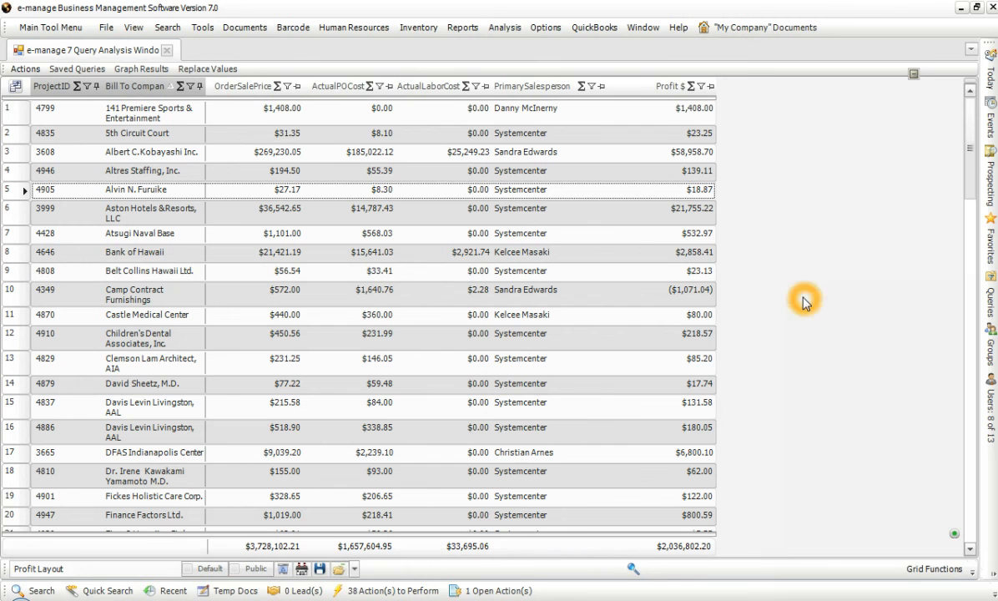
scroll(804, 299, down, 5)
scroll(804, 298, down, 14)
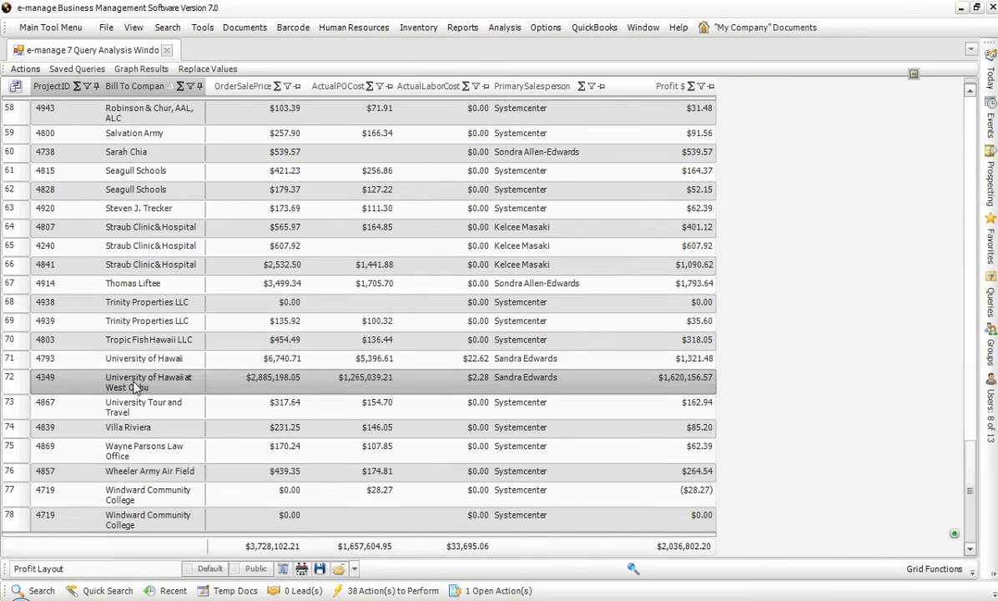
Set the grid to size rows individually and enlarge only the University Tour and Travel row
click(934, 568)
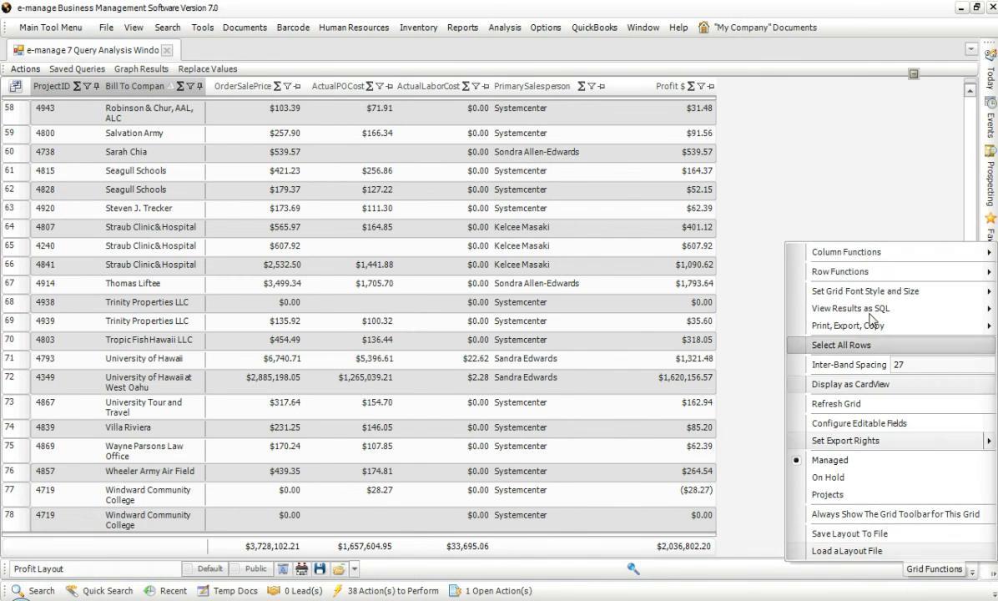
mouse_move(839, 276)
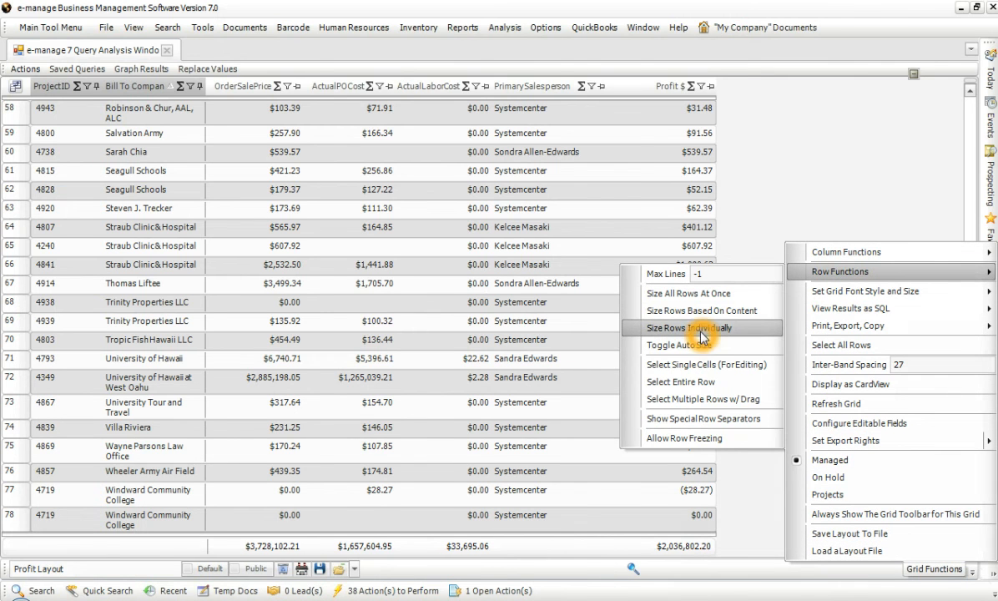
click(699, 328)
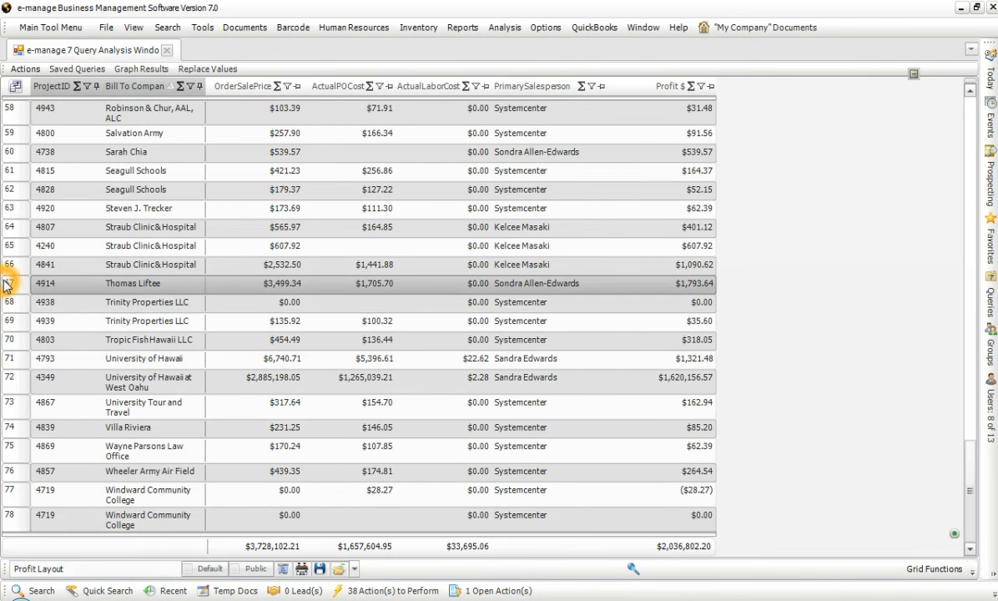
drag(21, 376, 27, 481)
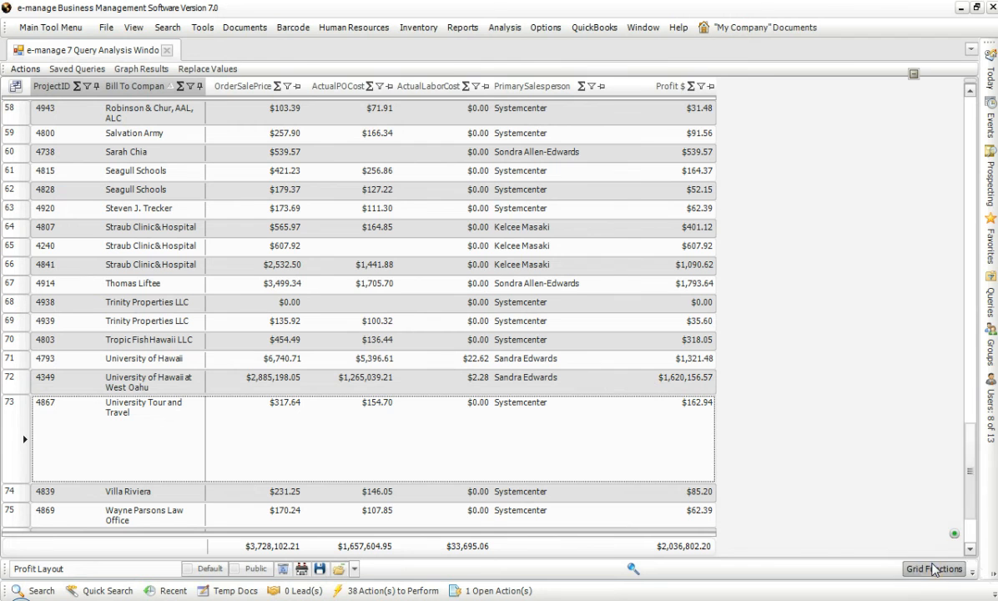
Allow row freezing and freeze the Salvation Army row, the Robinson & Chur row, the second Seagull Schools row and row 67
click(933, 568)
click(960, 272)
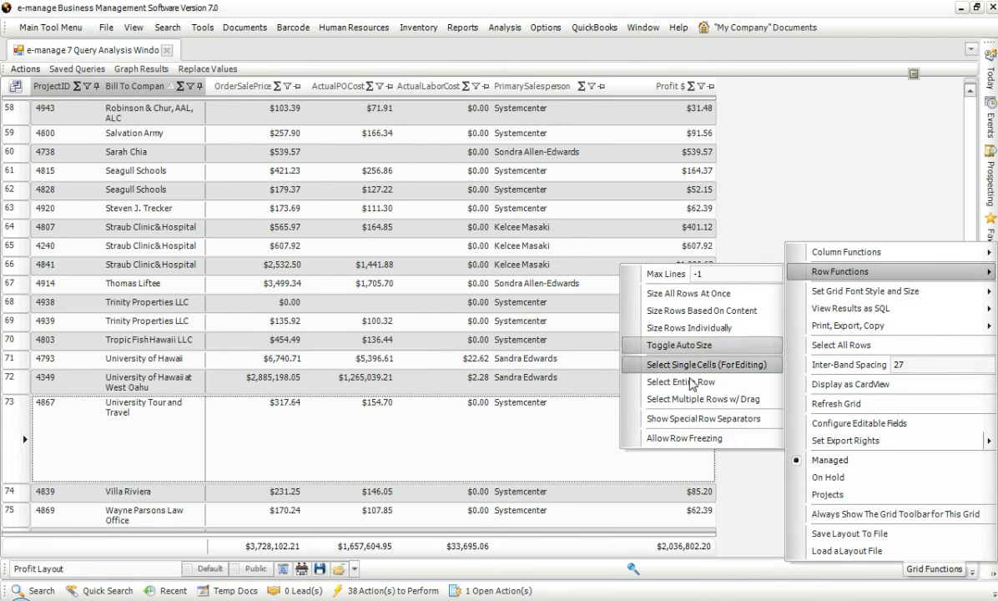
click(684, 438)
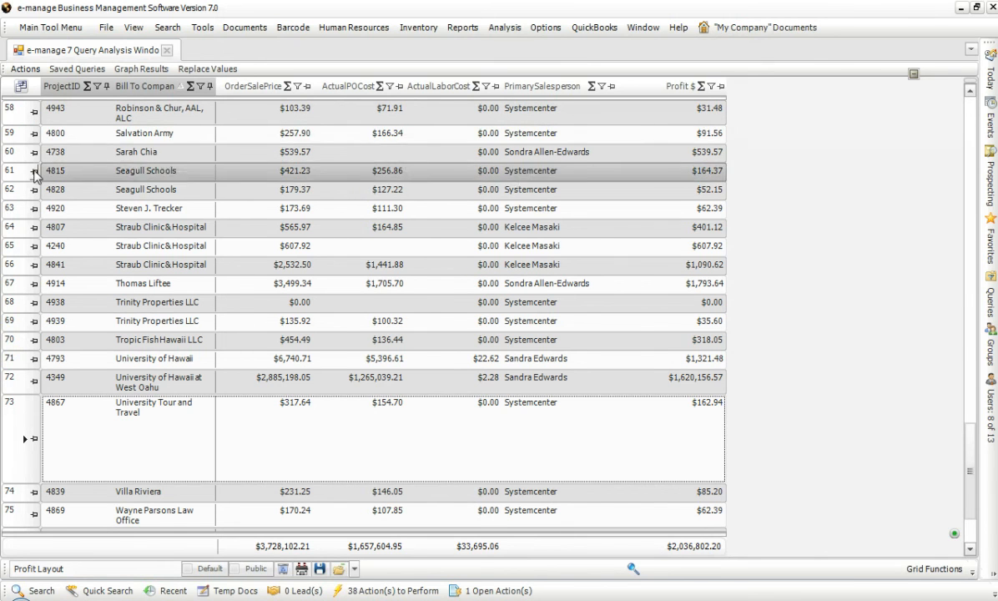
click(33, 142)
click(34, 133)
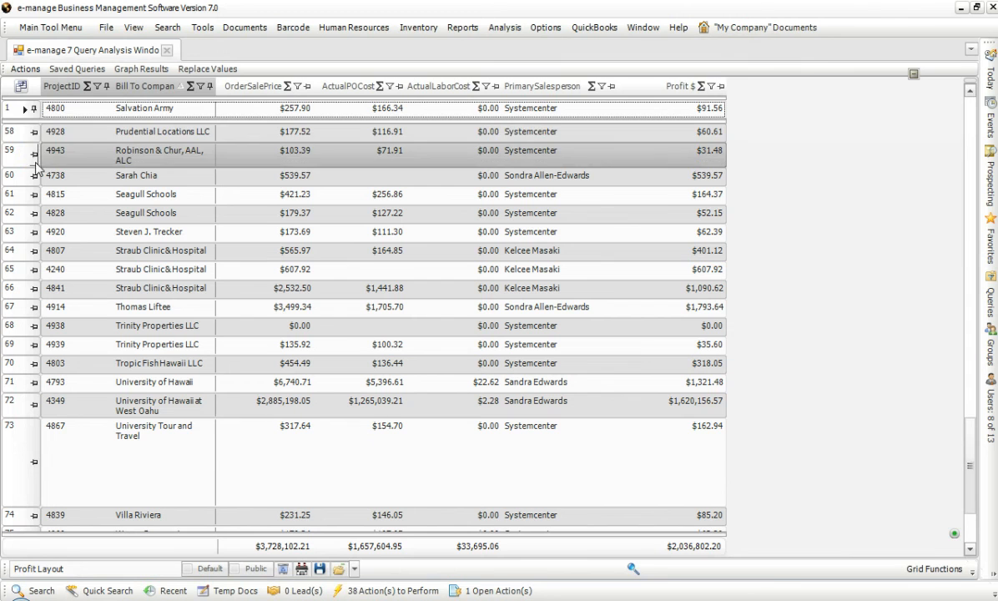
click(33, 152)
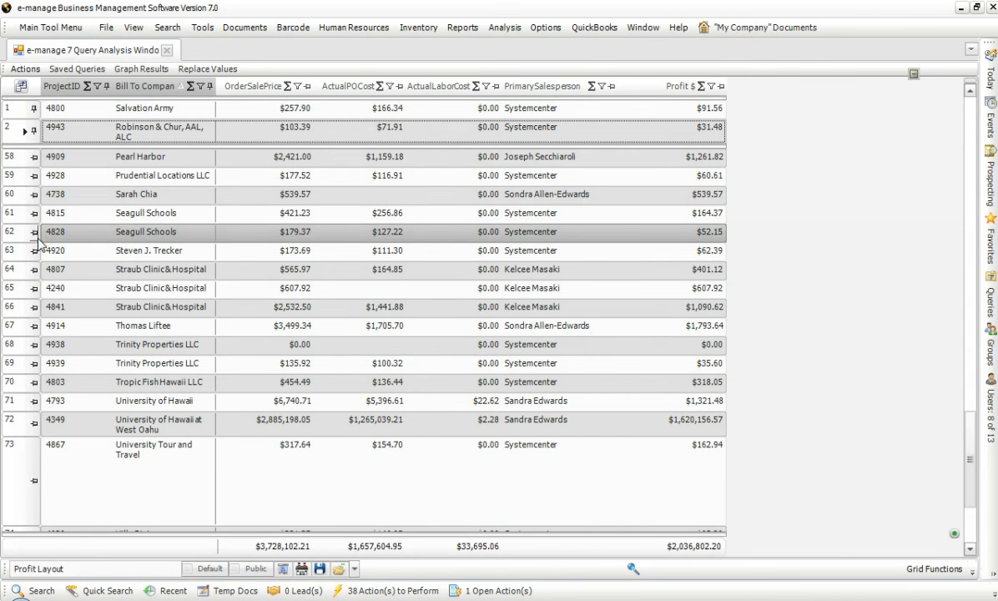
click(34, 233)
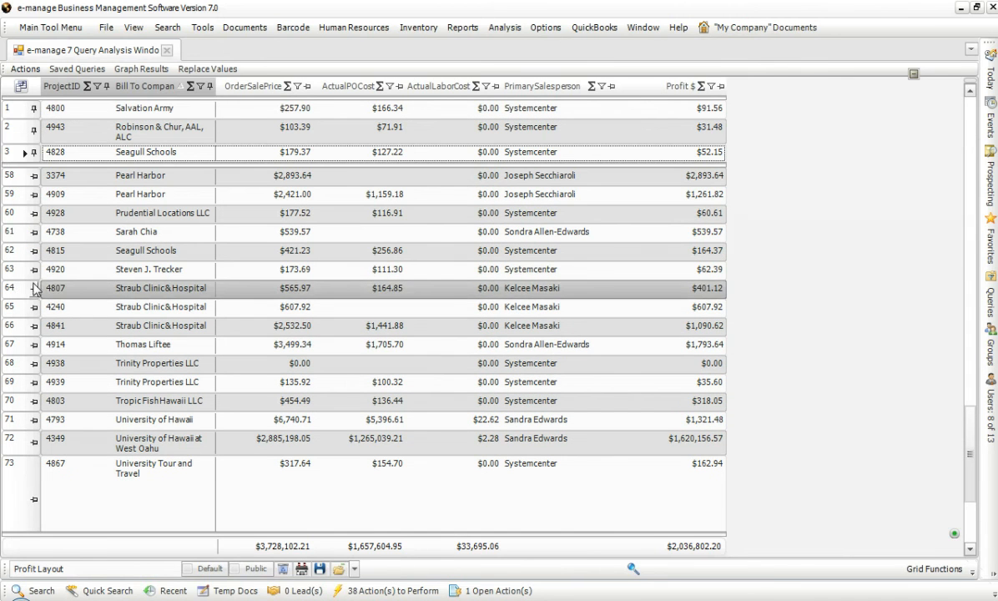
click(33, 344)
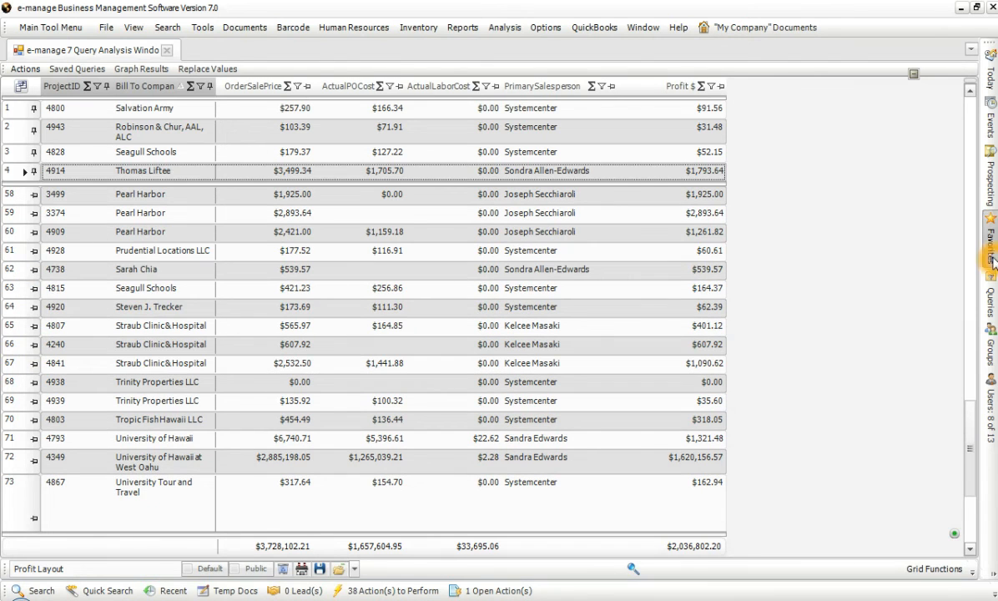
drag(968, 451, 983, 382)
scroll(968, 375, up, 10)
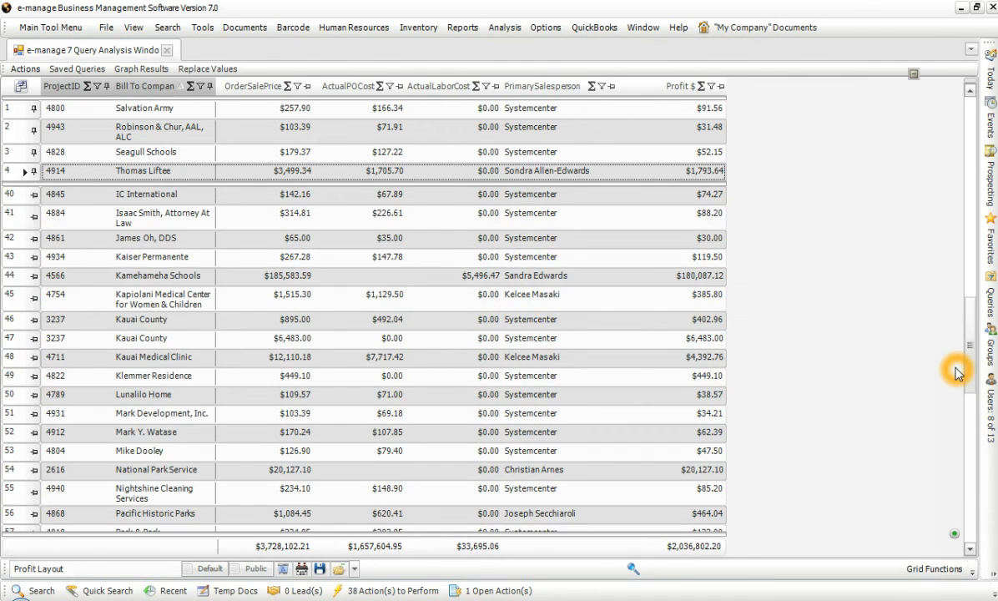
scroll(956, 374, up, 4)
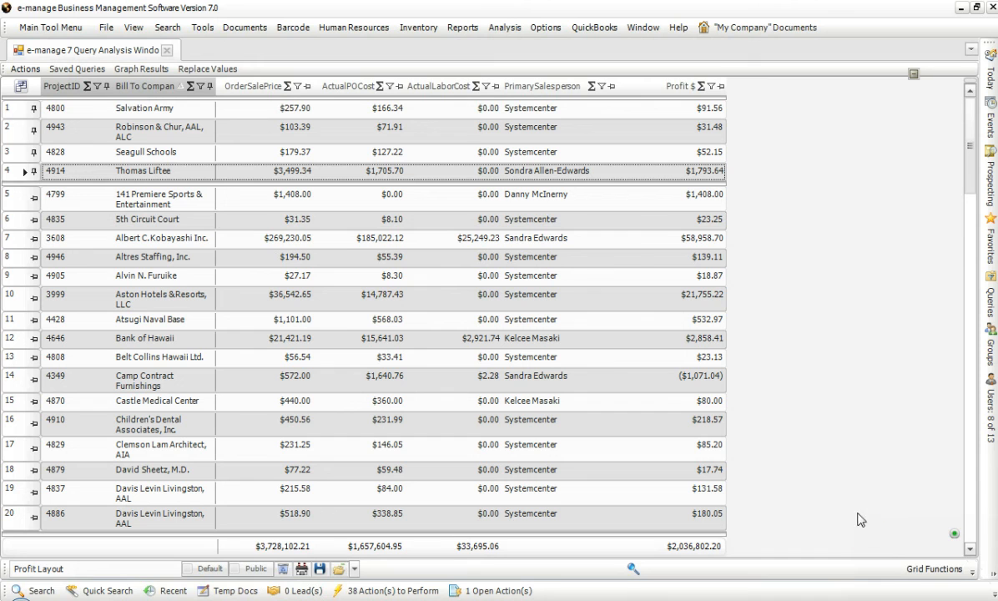
Save the current grid layout under the name "Frozen Rows" and reset the grid to its original columns
click(5, 568)
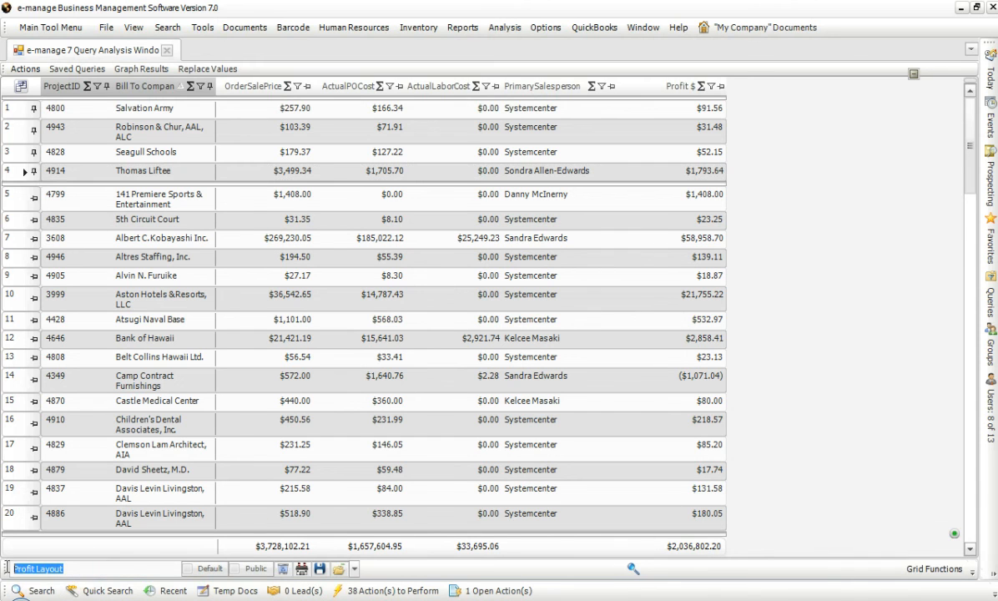
click(80, 568)
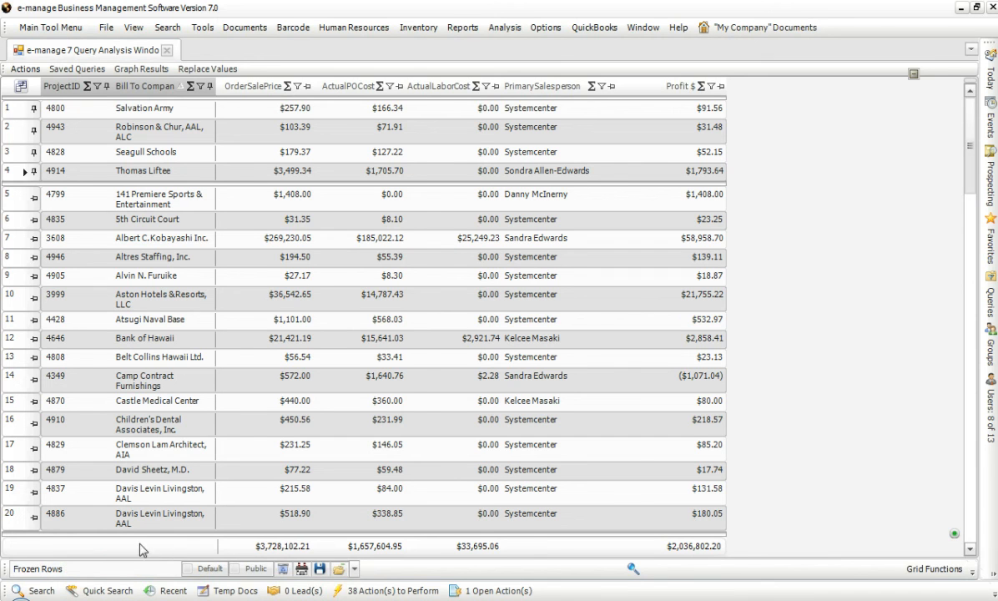
click(209, 565)
click(262, 567)
click(295, 568)
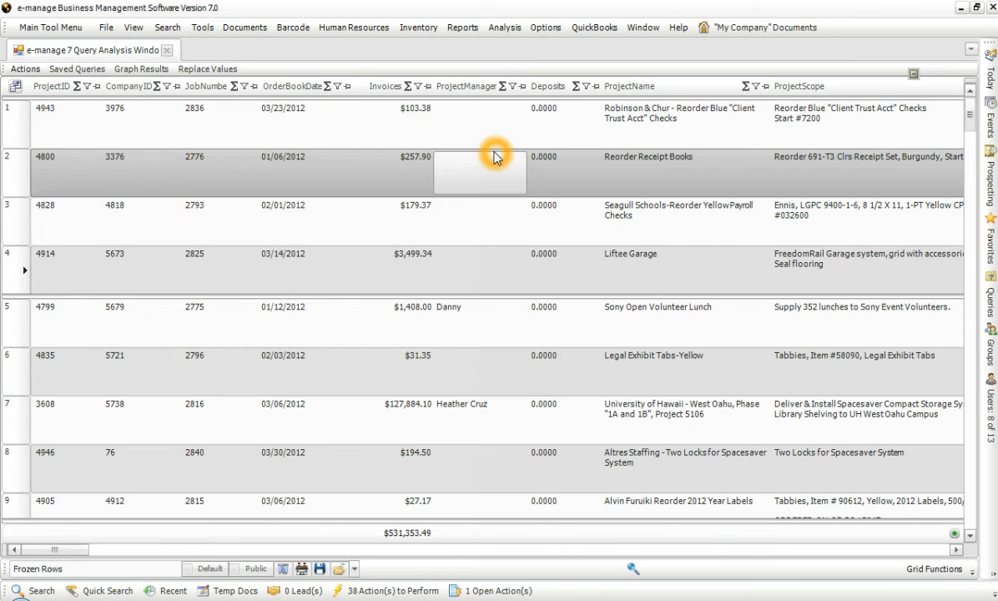
click(619, 187)
click(396, 220)
click(892, 458)
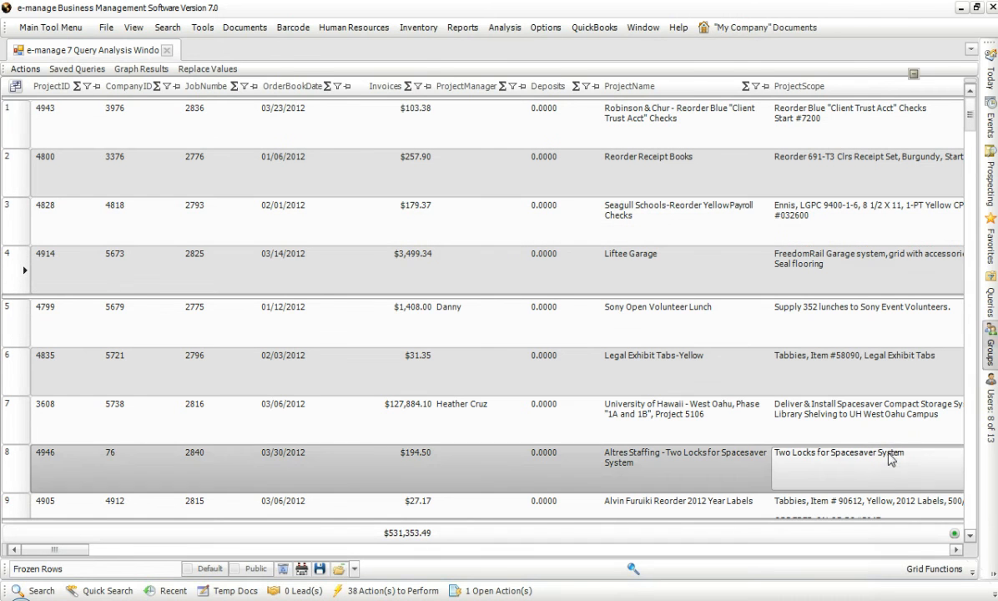
View the SQL behind the results and examine the grid's print, export and copy options
click(933, 568)
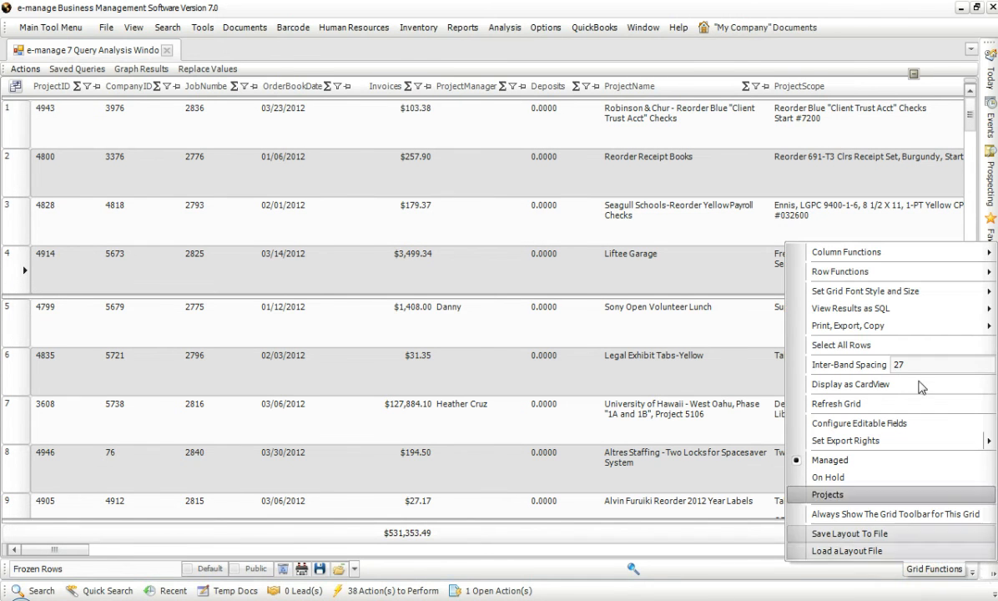
click(874, 314)
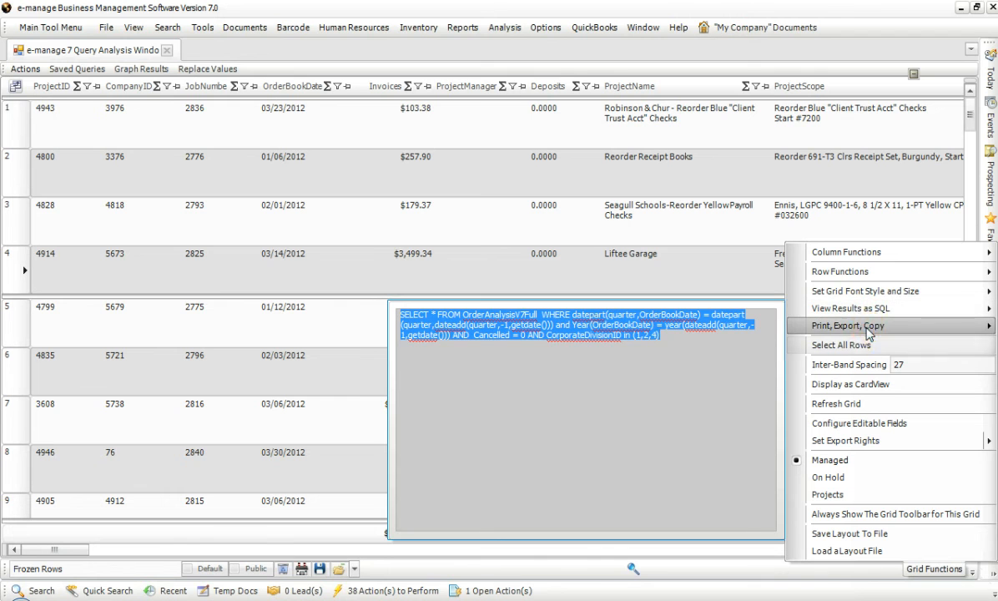
mouse_move(868, 334)
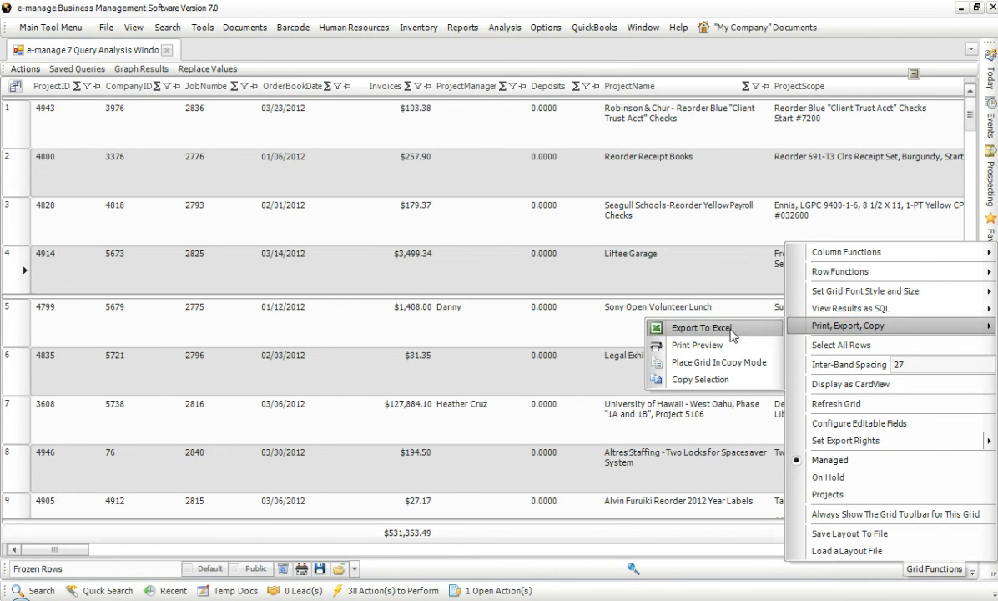
click(703, 381)
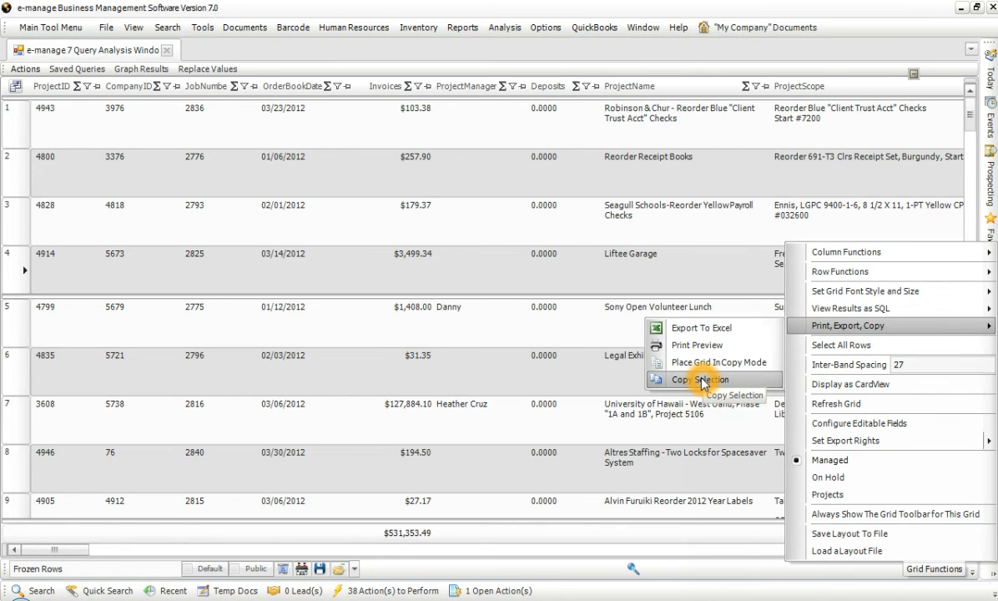
click(21, 419)
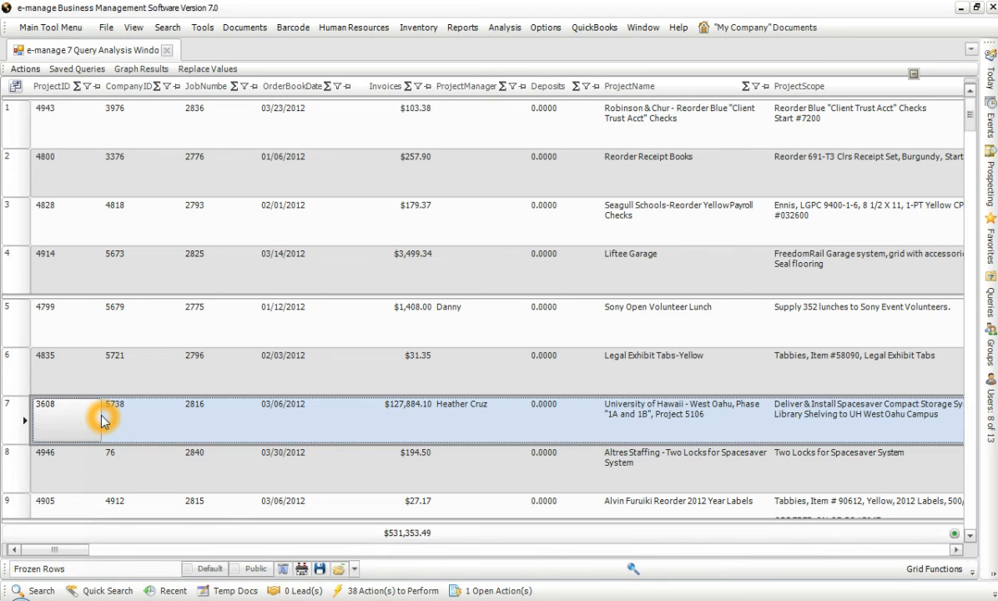
Replace the current grid view by loading "Profit Layout" from the saved layouts
click(355, 570)
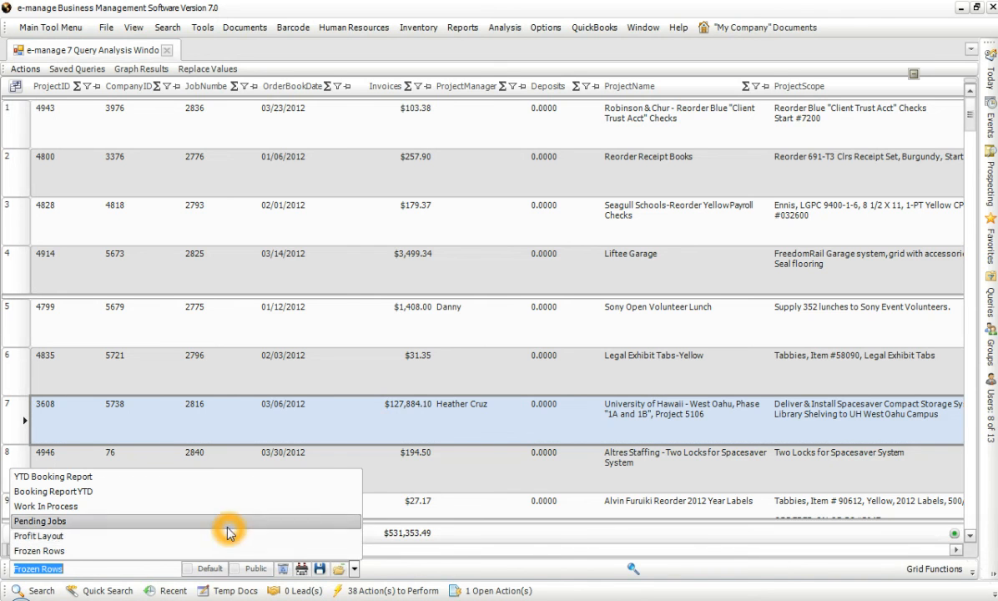
click(221, 535)
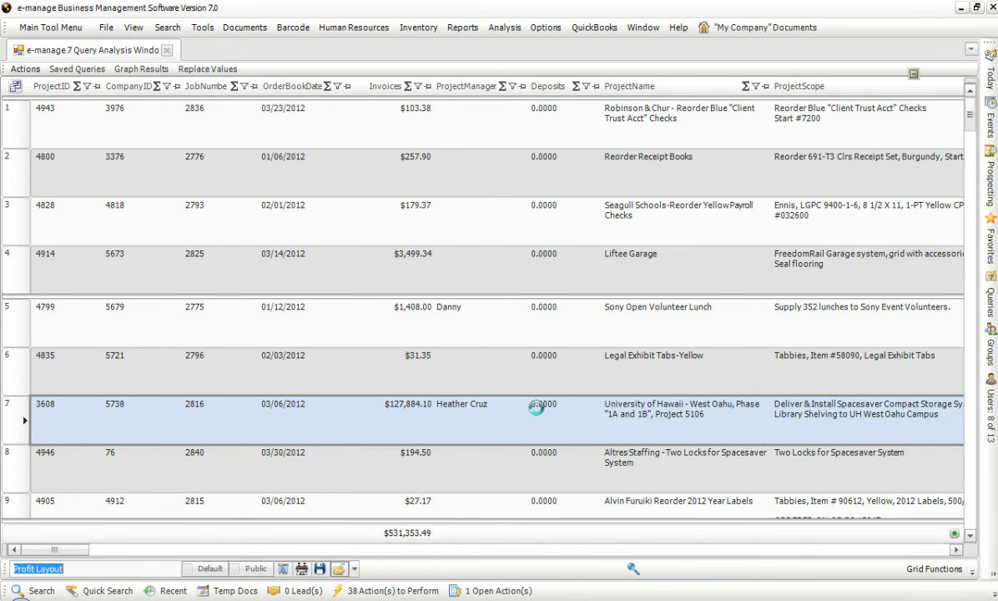
Export the Profit Layout grid to an Excel file named "My profit layout" on the Desktop
click(948, 575)
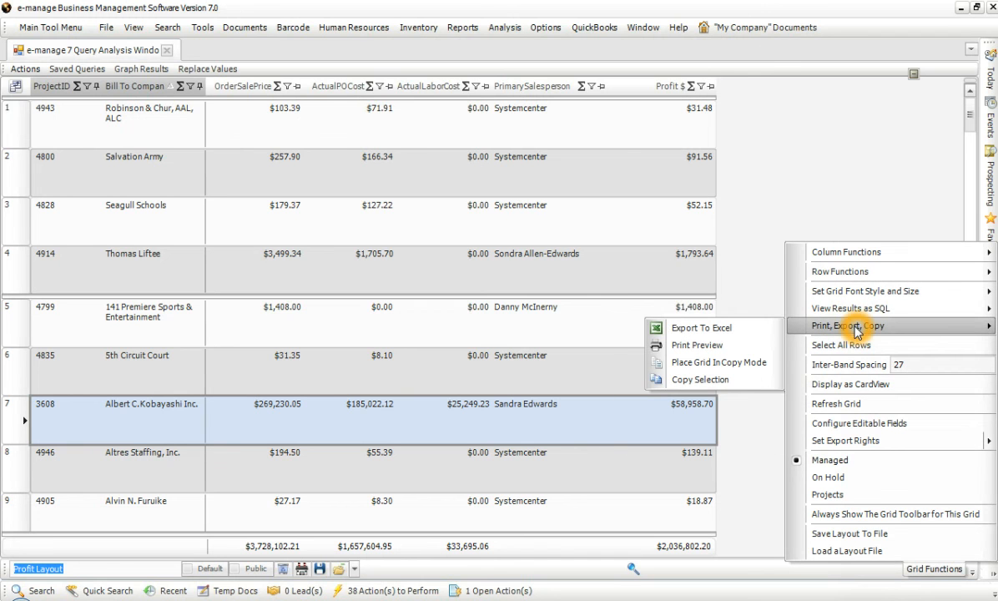
click(723, 328)
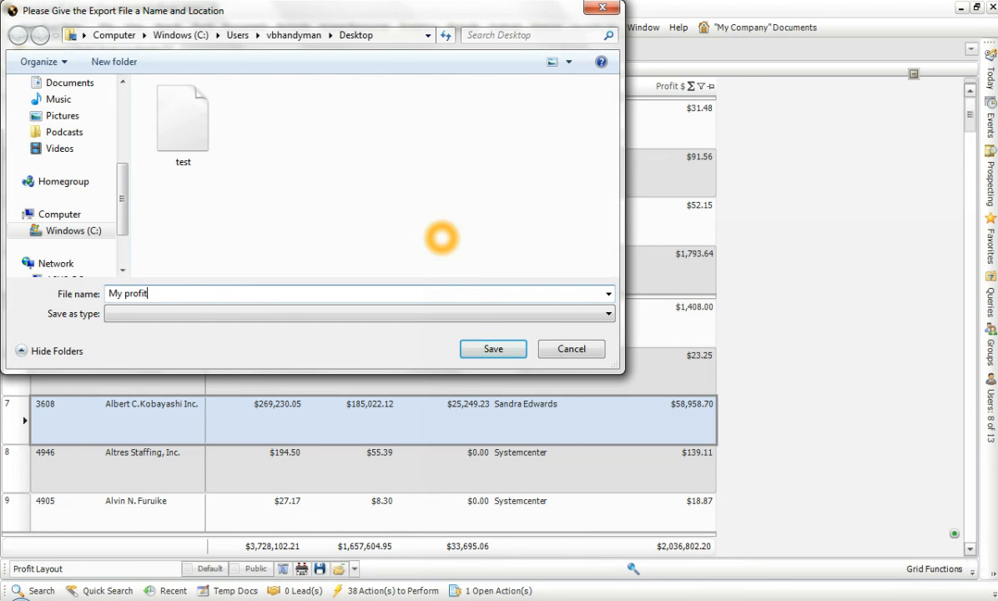
key(Return)
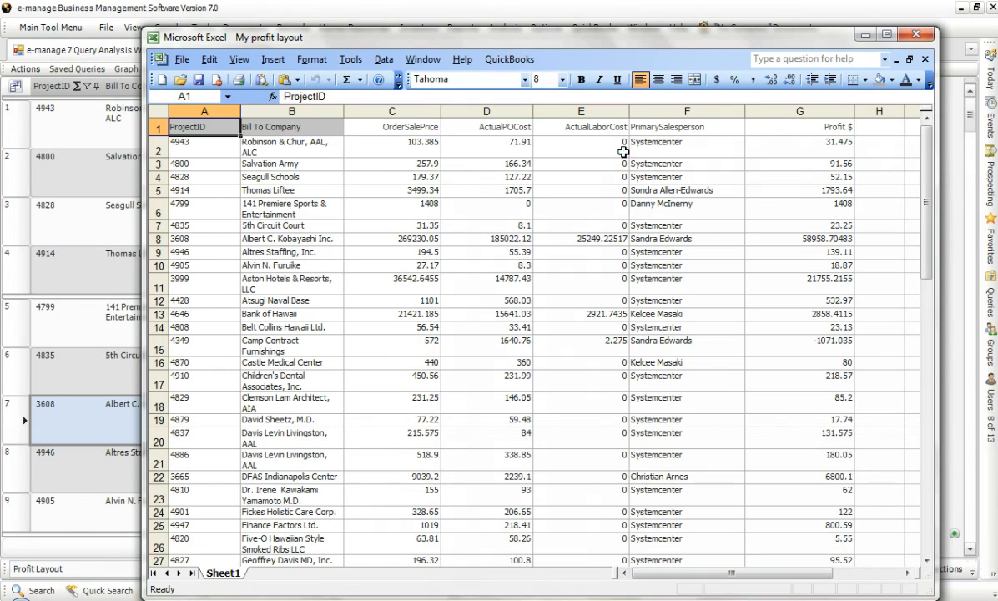
Examine the exported workbook down to the totals row and its Profit $ sum, and close it without saving changes
drag(936, 198, 941, 478)
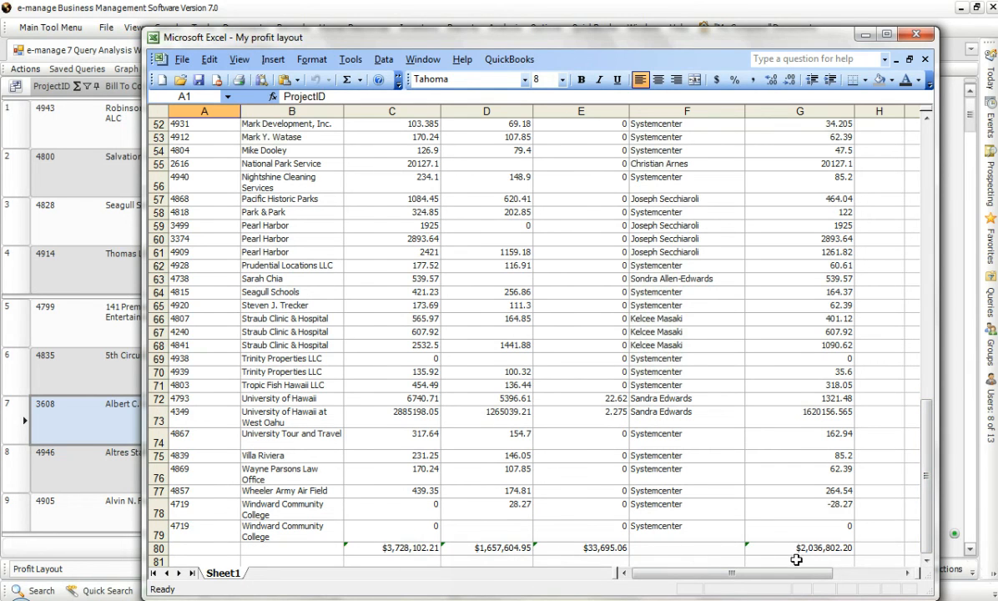
click(821, 549)
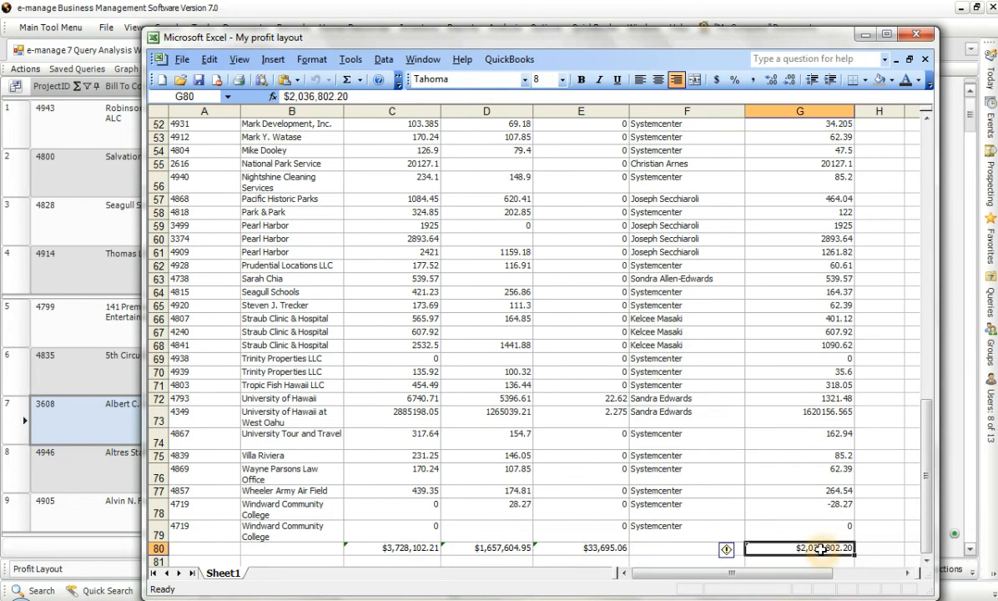
click(919, 35)
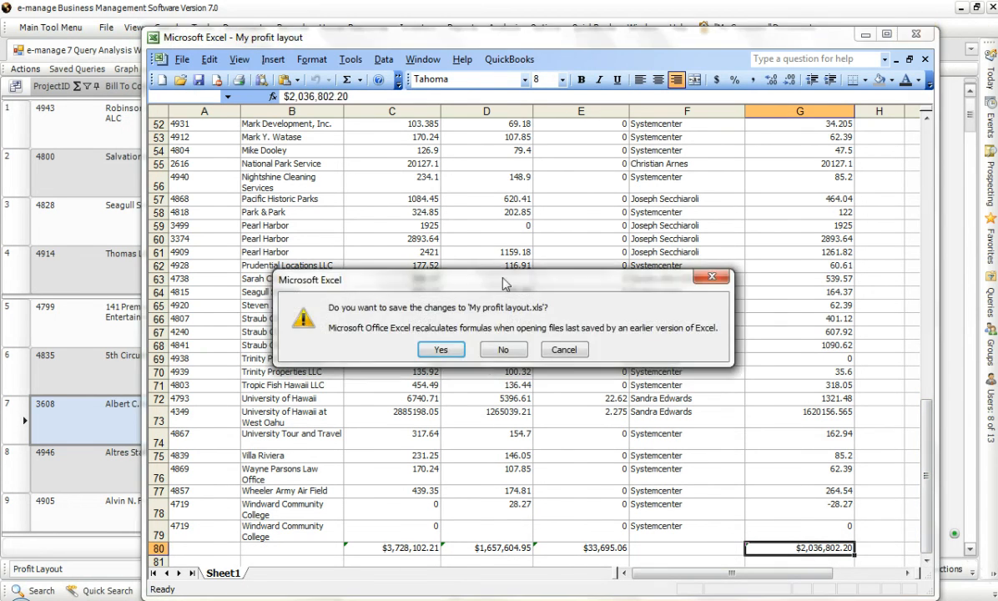
click(482, 350)
Examine the grid functions for saving a layout to a file
click(925, 568)
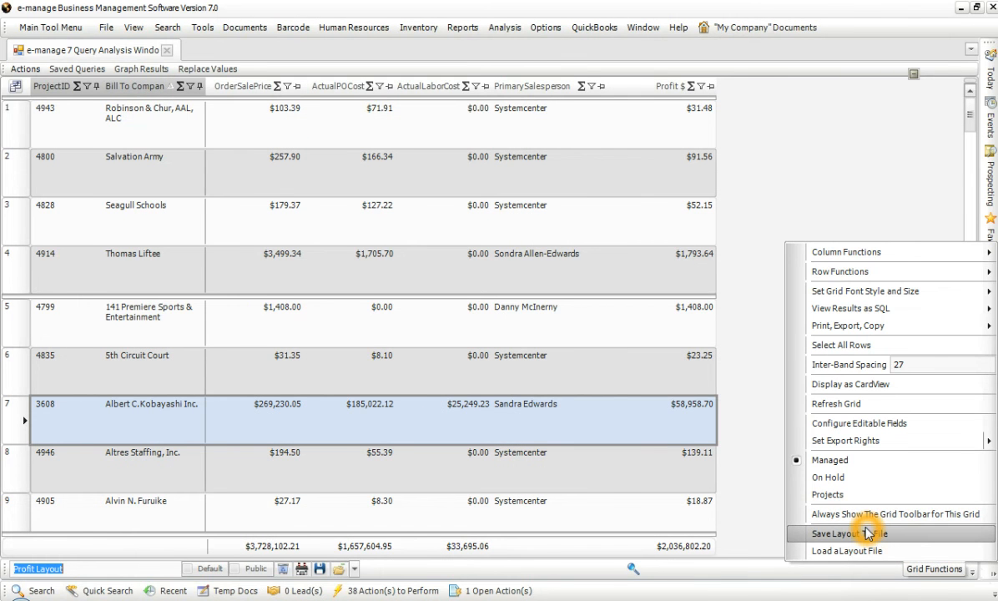